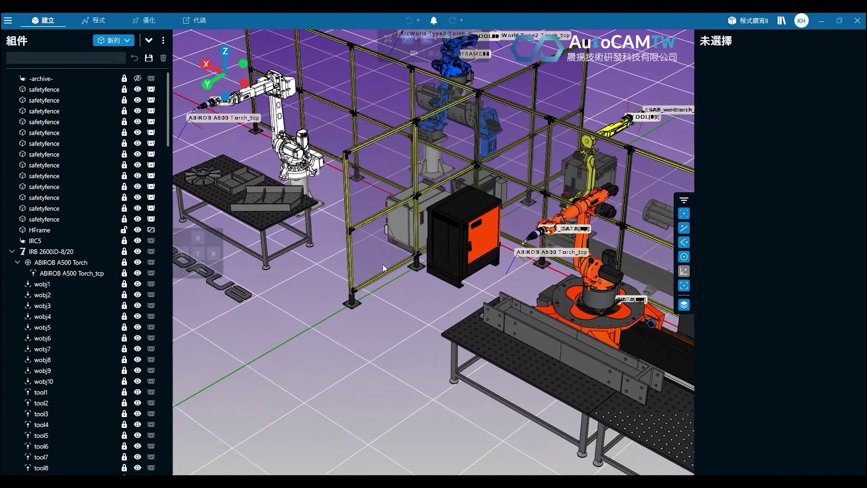
mouse_move(345, 147)
middle_mouse_down()
mouse_move(388, 162)
mouse_move(446, 140)
mouse_move(342, 134)
middle_mouse_up()
middle_click_drag(639, 299, 603, 282)
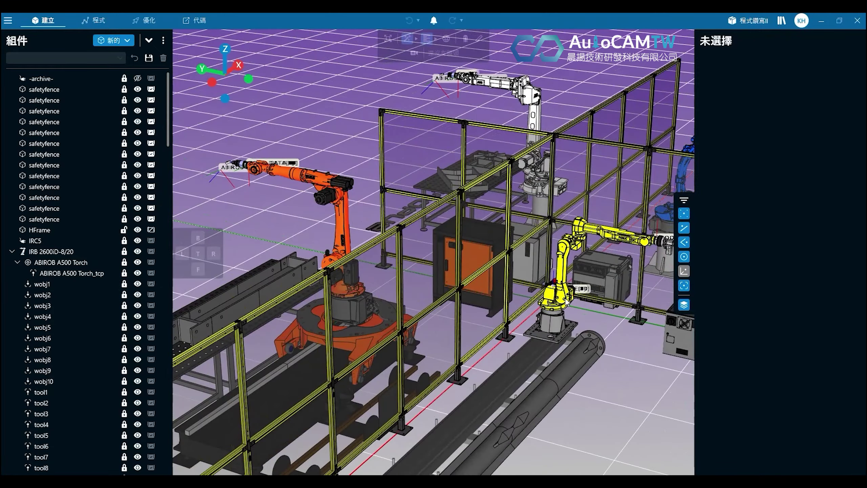
middle_click_drag(266, 219, 450, 219)
middle_click_drag(449, 142, 414, 253)
scroll(414, 253, "down", 3)
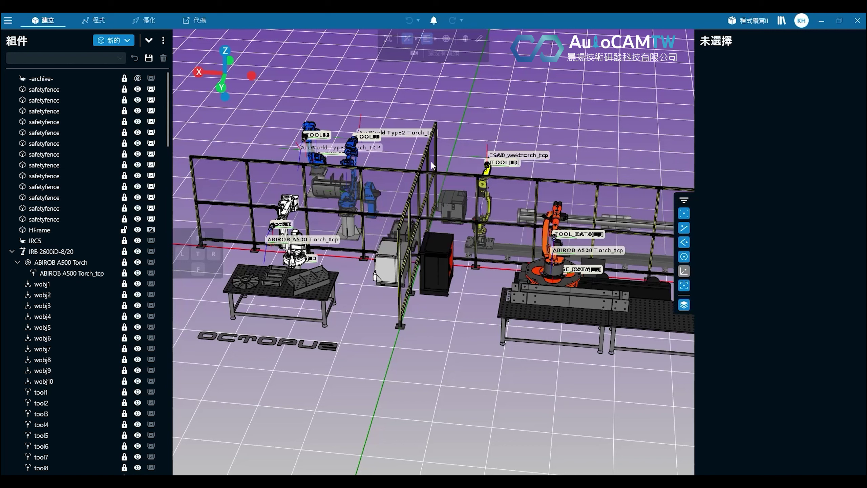
Step: Create the program 程式 1 on the IRC5 controller with machine group 1 (IRB 2600iD-8/20) enabled
left_click(97, 21)
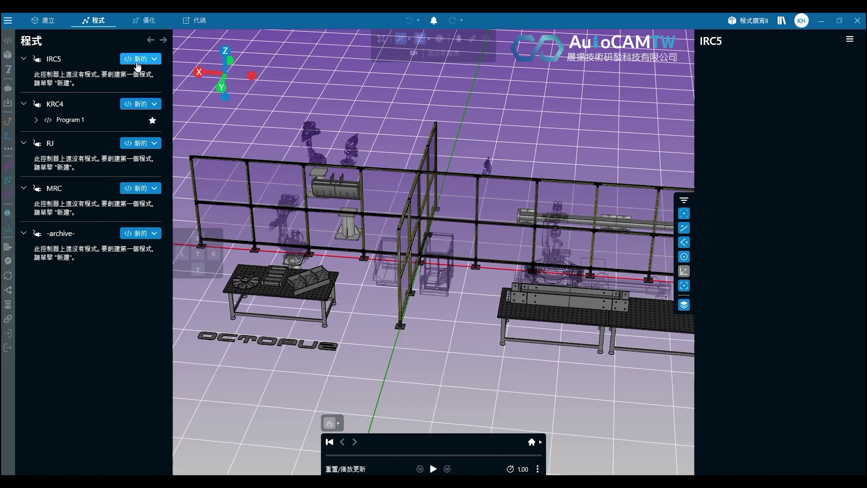
left_click(138, 59)
left_click(149, 89)
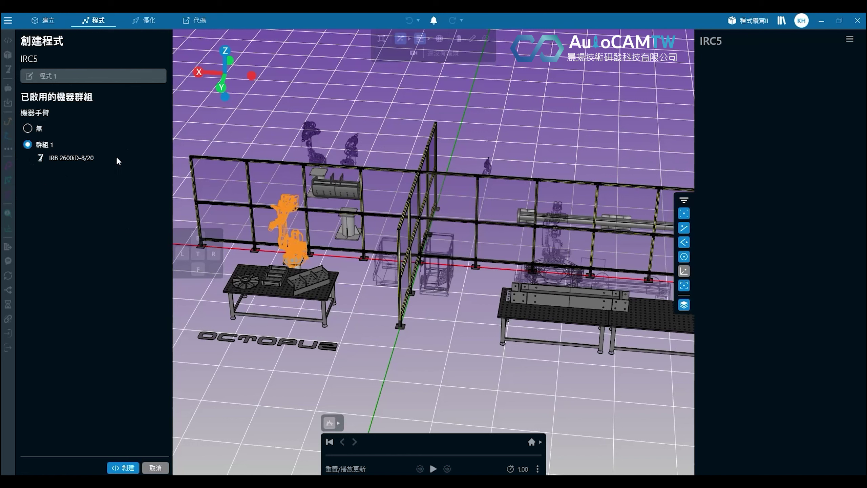
left_click(136, 469)
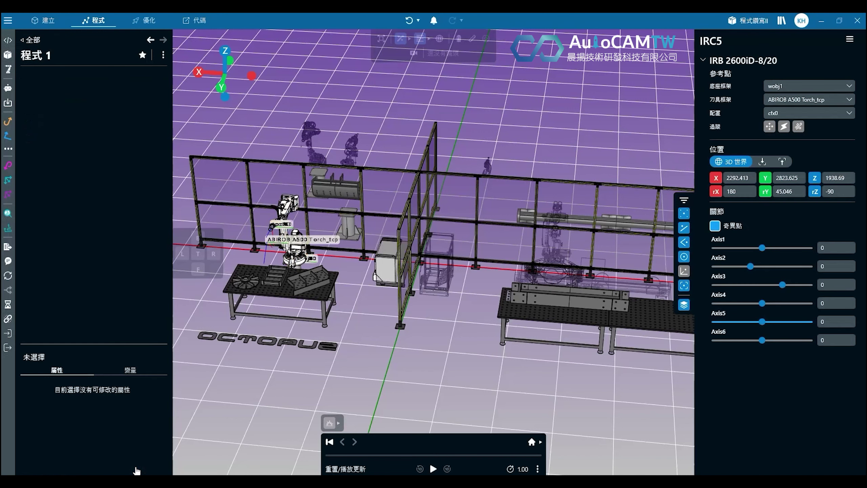
Step: Review the base frame options for the IRB 2600iD-8/20 and select ABIROB A500 Torch_tcp as the tool frame
scroll(284, 227, "up", 8)
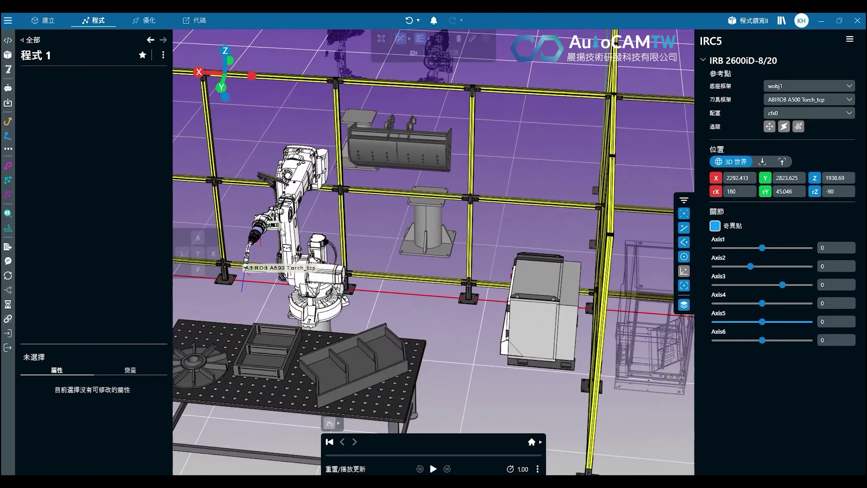
right_click_drag(253, 276, 407, 270)
middle_click_drag(394, 293, 353, 162)
right_click_drag(363, 187, 412, 213)
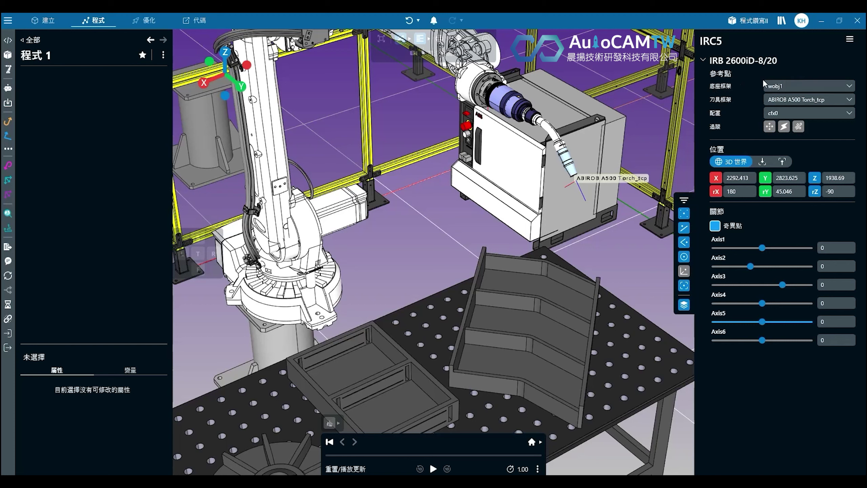
left_click(803, 87)
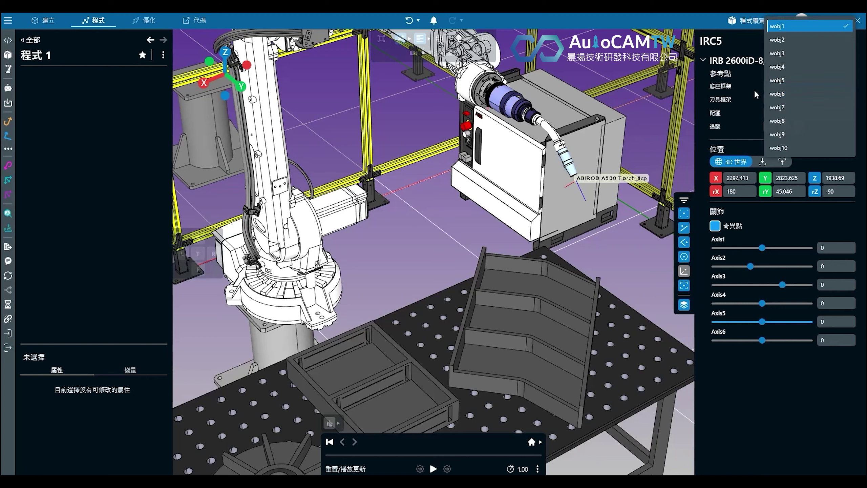
key("Escape")
left_click(806, 103)
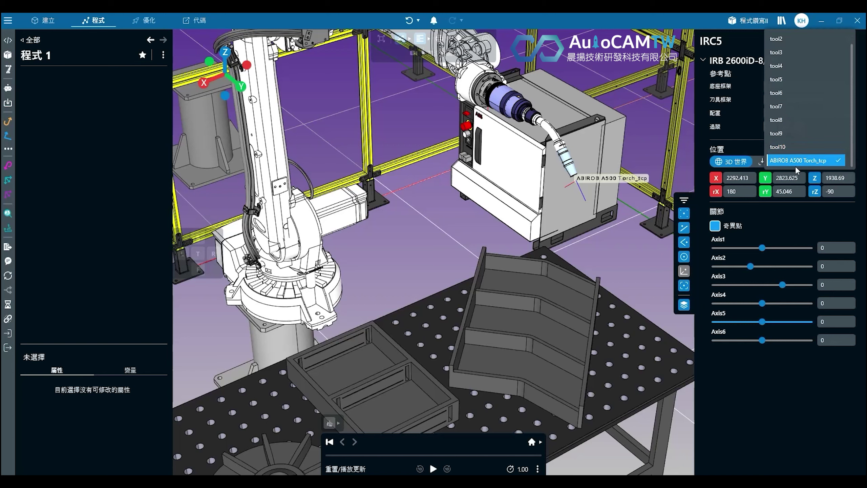
left_click(806, 162)
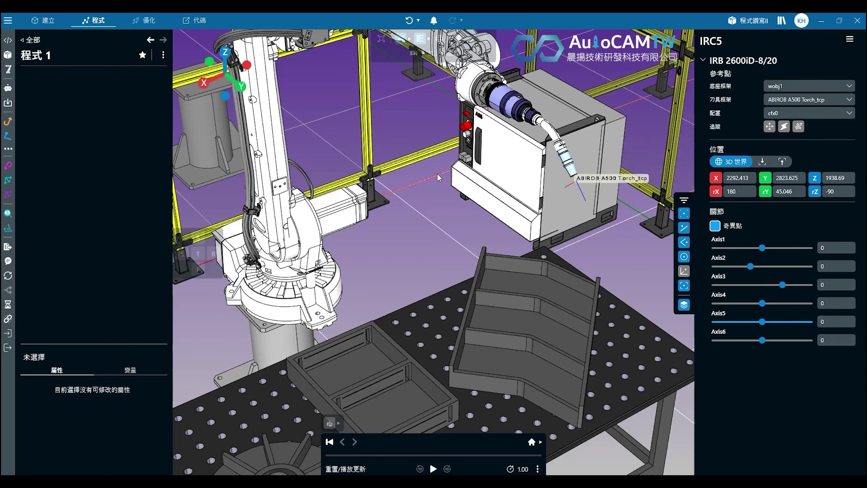
Step: Jog the torch tip down to Z about 1539 and along the X axis to about 3451
scroll(458, 173, "down", 5)
right_click_drag(443, 202, 438, 239)
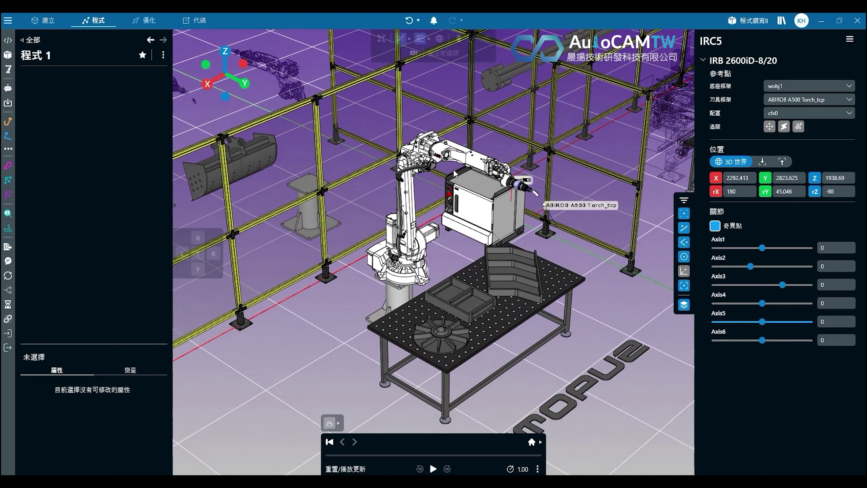
left_click(460, 162)
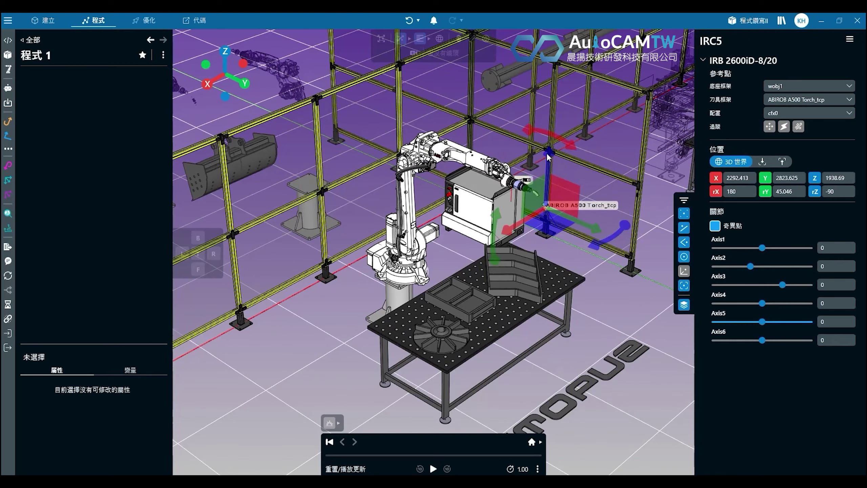
left_click_drag(548, 158, 557, 261)
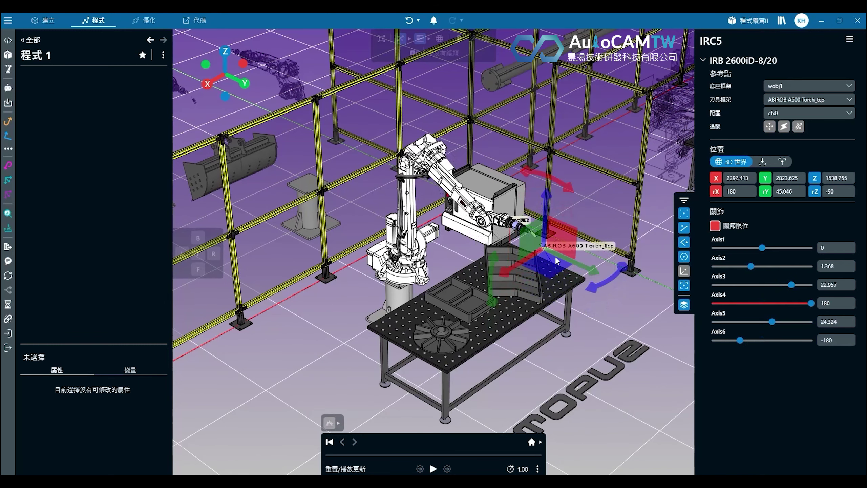
left_click_drag(503, 273, 408, 328)
right_click_drag(460, 365, 526, 327)
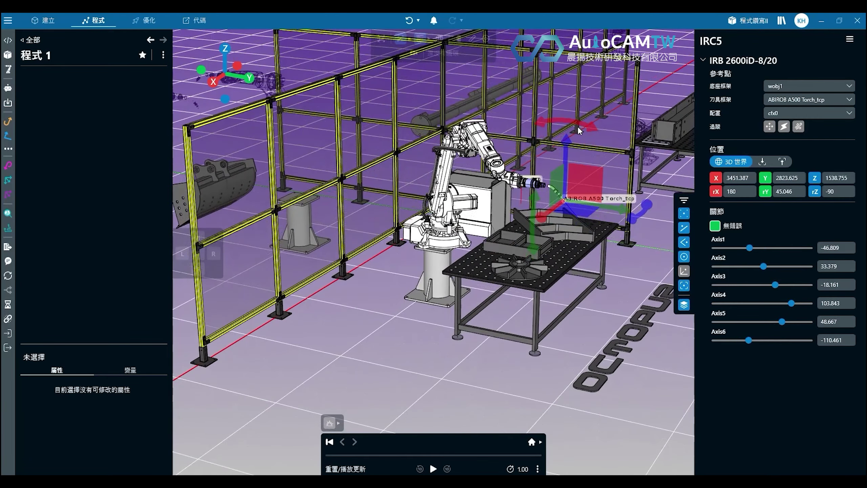
Step: Jog the torch to Y about 2349 and Z about 975, with rY rotated to about 10°
right_click_drag(517, 253, 544, 176)
left_click_drag(593, 97, 538, 179)
right_click_drag(537, 207, 472, 228)
scroll(425, 278, "up", 8)
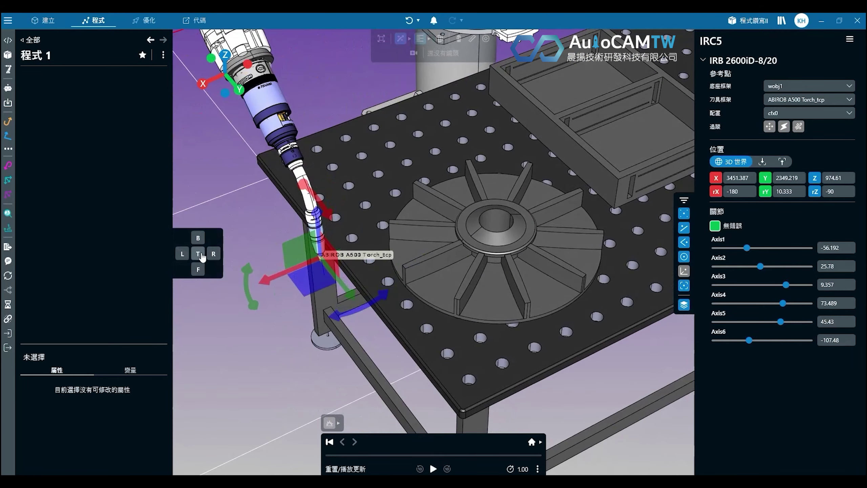
Step: Jog the torch above the finned wheel at X about 2962, Y about 2241 and rY about -43°, and record a joint move there
left_click(198, 253)
scroll(383, 285, "down", 4)
left_click_drag(471, 375, 442, 253)
right_click_drag(443, 254, 429, 139)
right_click_drag(546, 170, 451, 117)
left_click_drag(444, 102, 472, 168)
scroll(431, 181, "down", 3)
right_click_drag(420, 136, 353, 158)
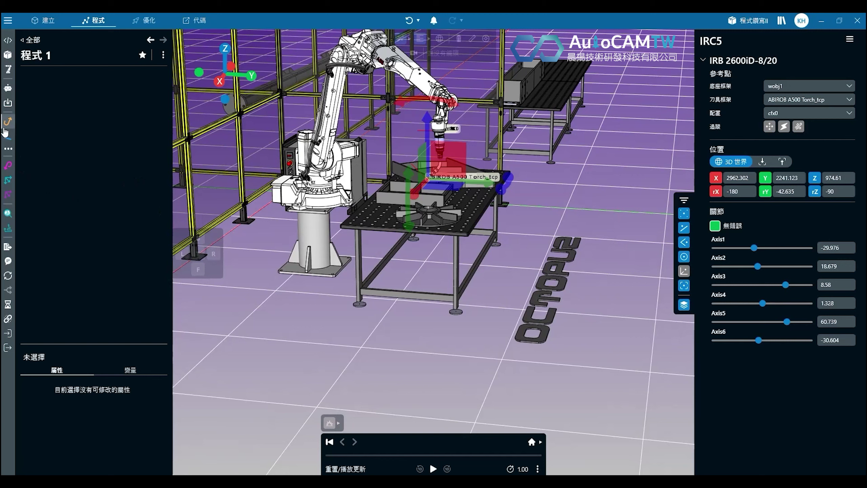
left_click(6, 129)
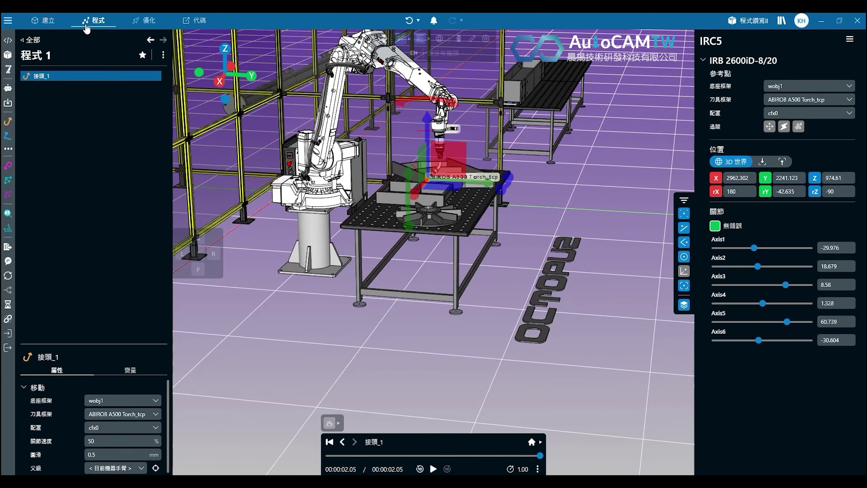
Step: Start a new welding (焊接) path using the face selection method for the finned wheel on the table
right_click_drag(424, 190, 169, 278)
scroll(456, 213, "up", 5)
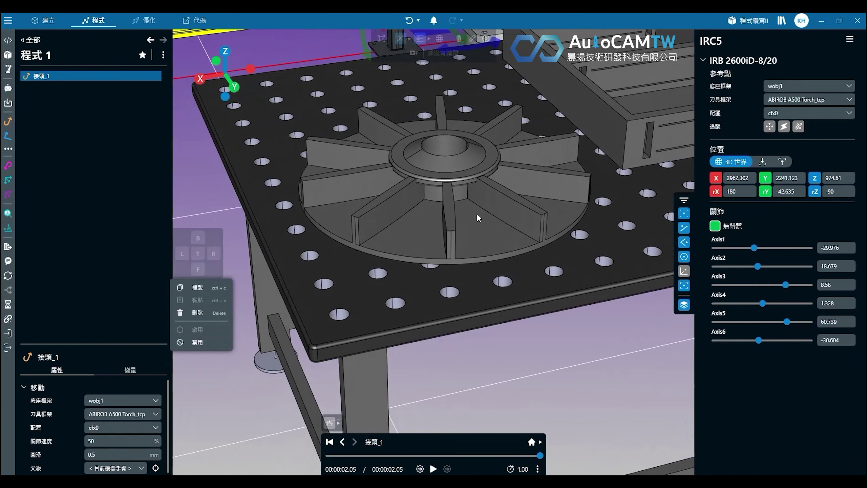
left_click(114, 208)
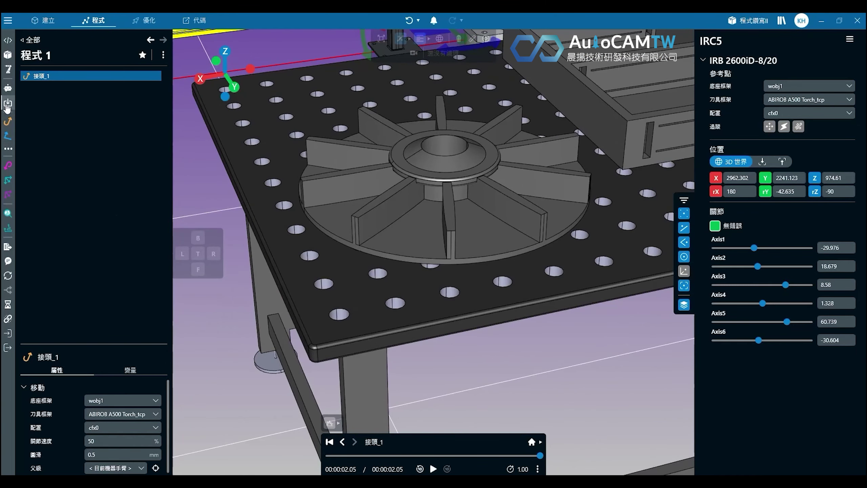
left_click(8, 165)
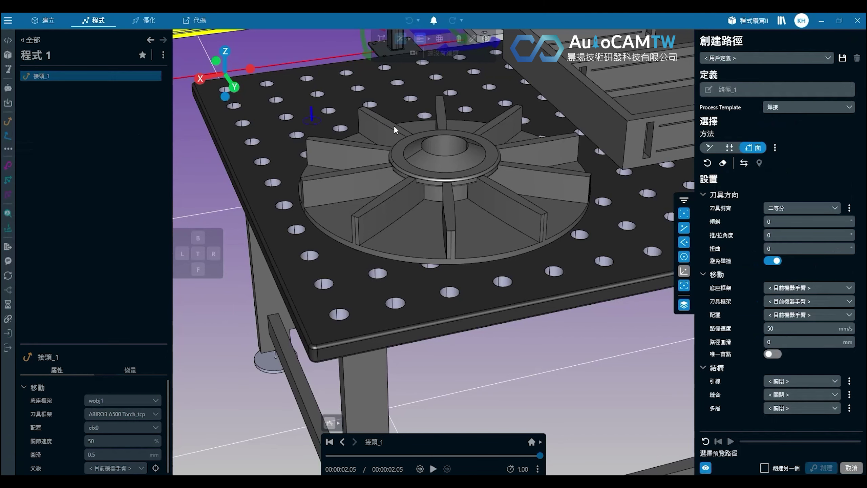
middle_click_drag(377, 153, 318, 167)
middle_click_drag(494, 239, 422, 230)
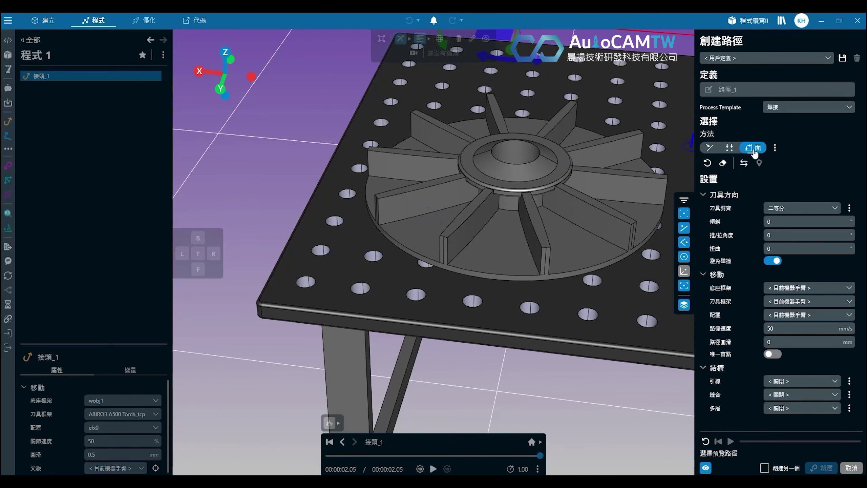
left_click(416, 226)
middle_click_drag(417, 227, 435, 202)
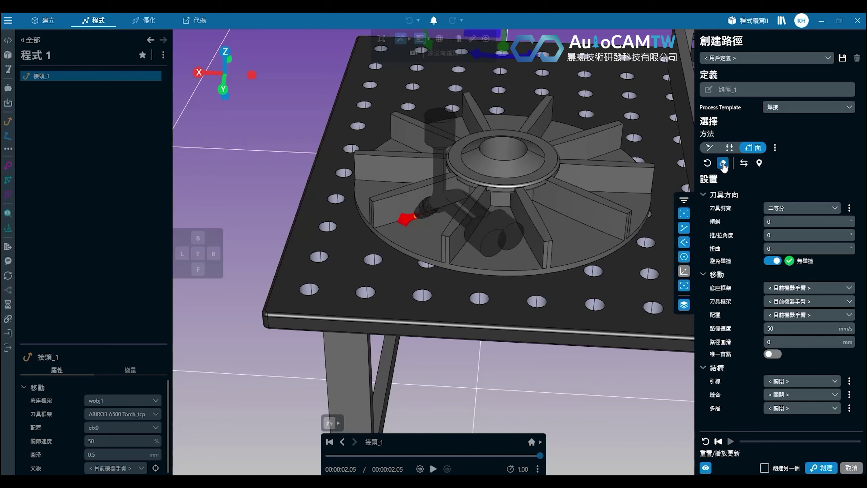
left_click(723, 163)
Step: Define the weld path along the base of the wheel's front-left rib by picking the rib's side face and the disc face
left_click(410, 207)
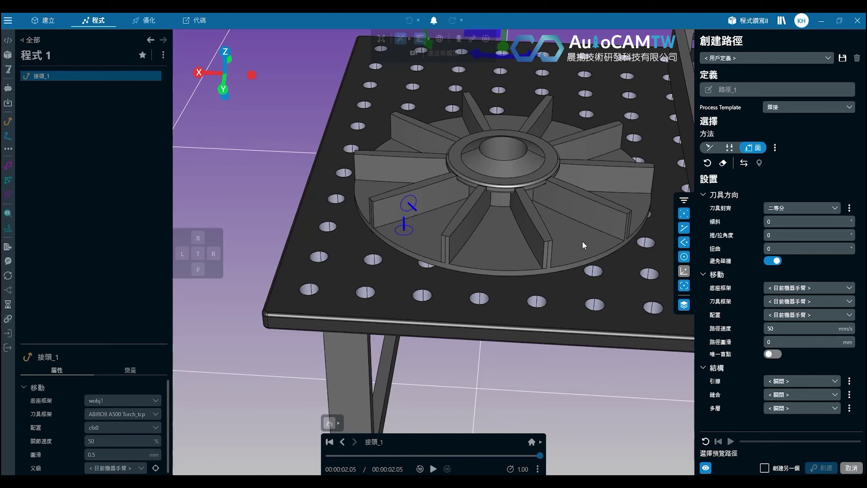
middle_click_drag(477, 246, 436, 210)
scroll(416, 219, "up", 5)
scroll(414, 216, "down", 4)
middle_click_drag(405, 237, 469, 198)
scroll(440, 211, "down", 5)
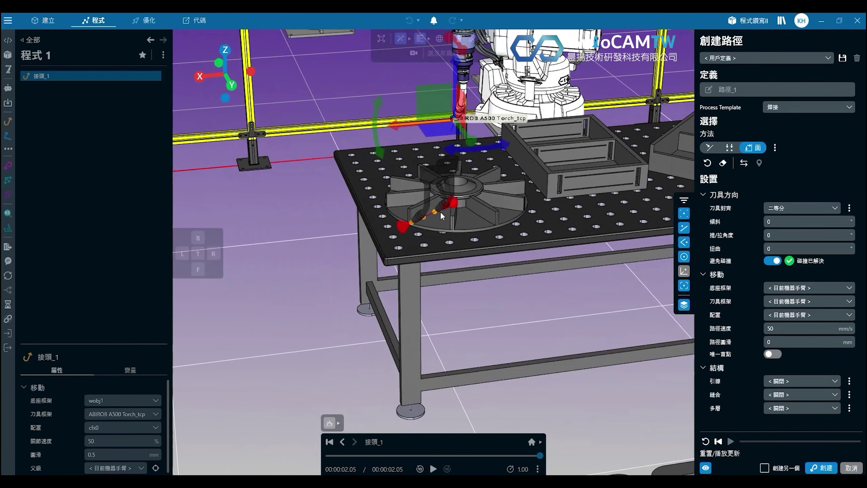
middle_click_drag(388, 207, 424, 208)
scroll(424, 209, "up", 5)
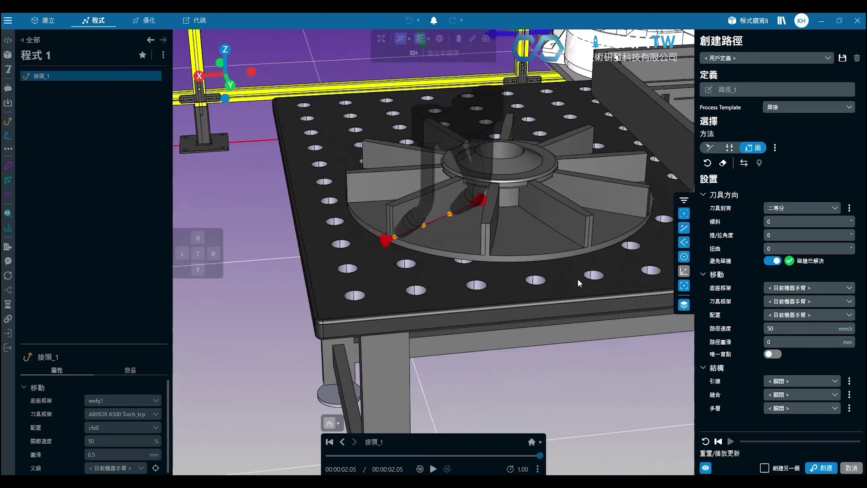
Step: Set the path's lead-in and lead-out (引線) to the default 預設值 and create the path
left_click(799, 381)
left_click(798, 382)
middle_click_drag(580, 239, 492, 230)
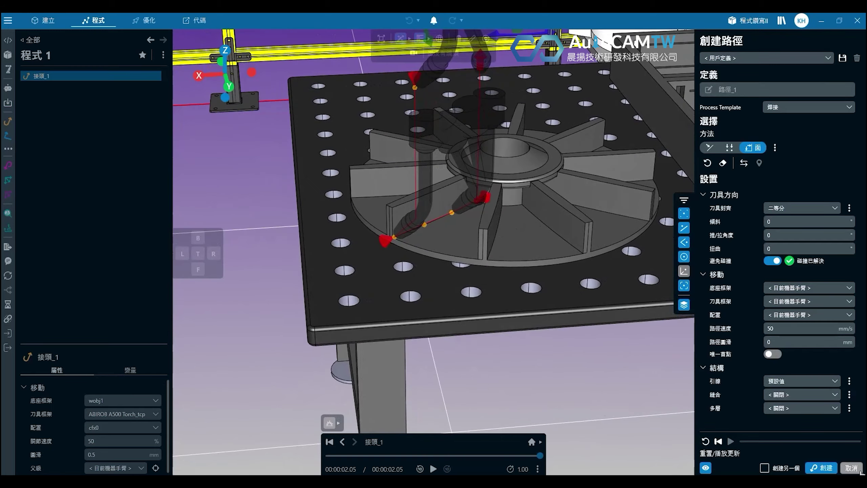
left_click(822, 471)
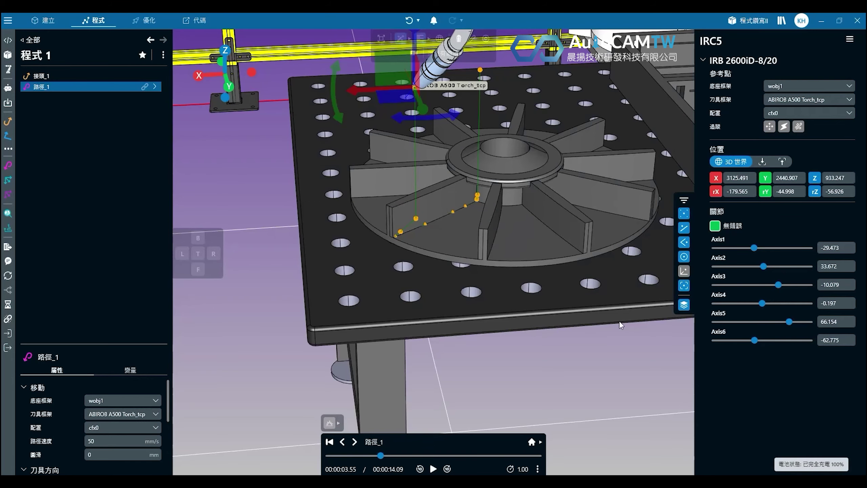
middle_click_drag(406, 183, 400, 236)
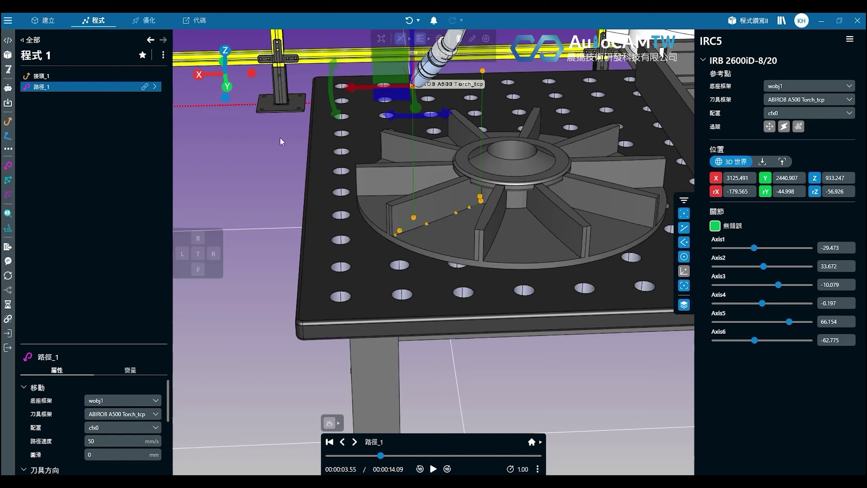
right_click(85, 87)
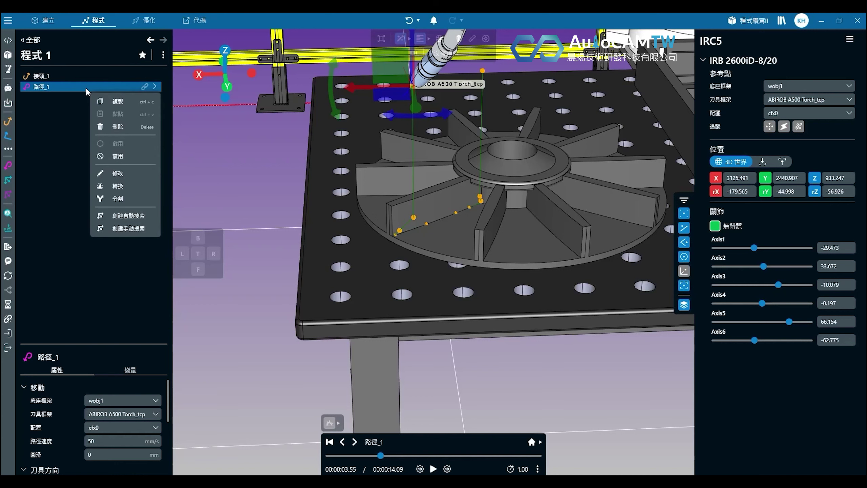
left_click(125, 186)
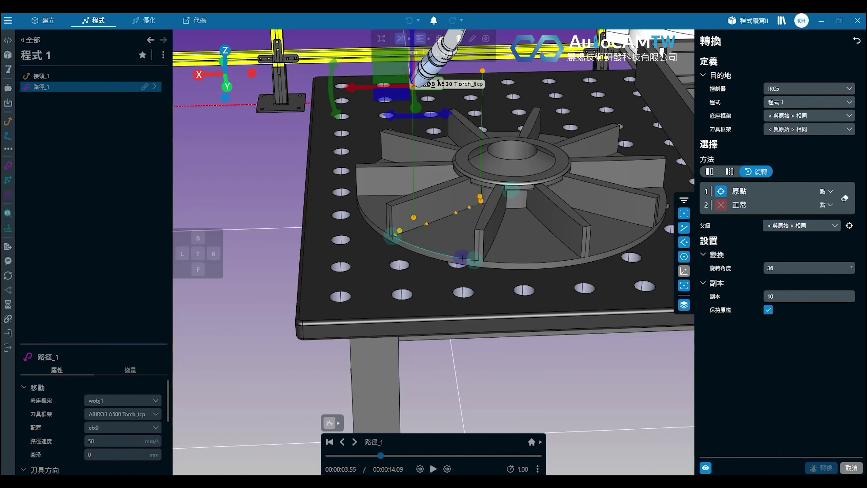
left_click(851, 467)
Step: Set up a rotation transform of 路徑_1, taking the hub's arc center (弧中心) as origin and the hub axis as normal
right_click(65, 84)
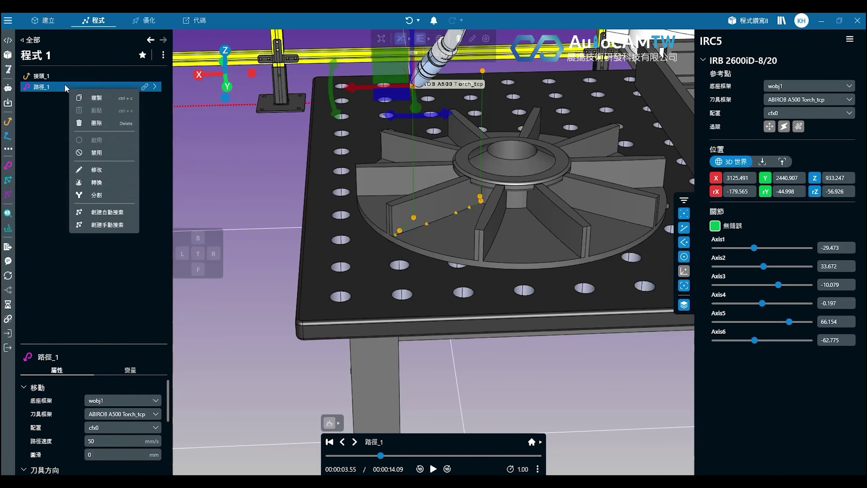
left_click(107, 182)
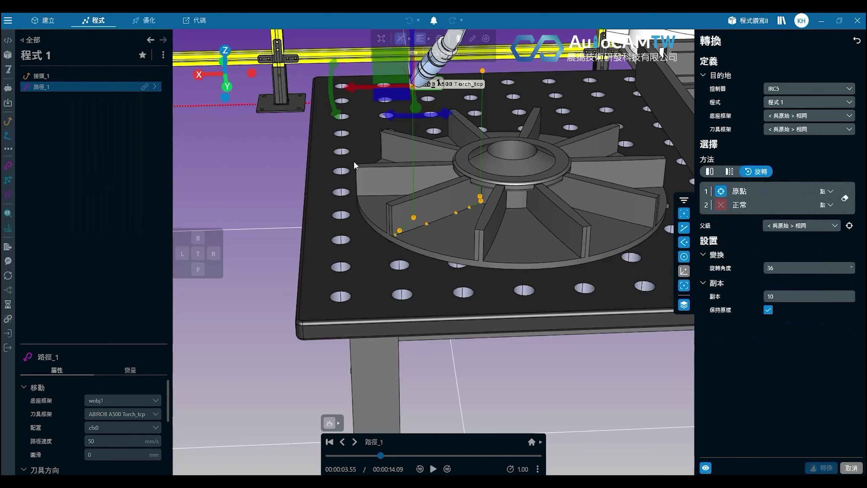
left_click(403, 136)
left_click(828, 191)
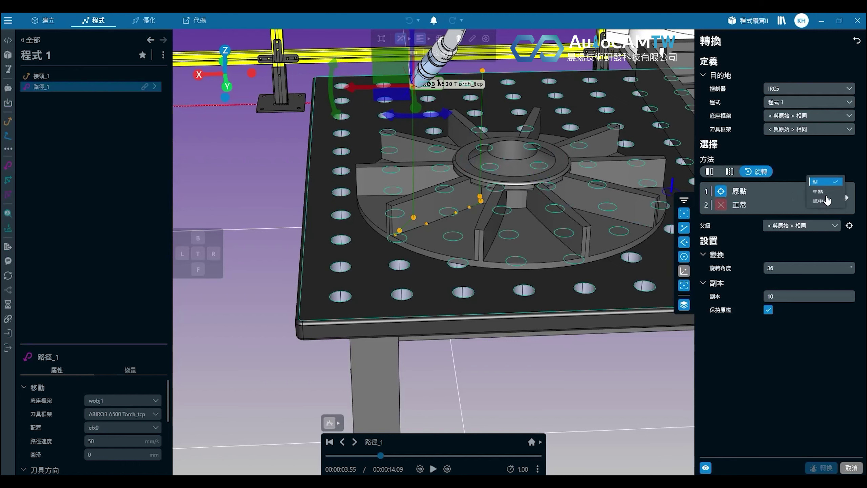
left_click(825, 205)
scroll(620, 206, "up", 5)
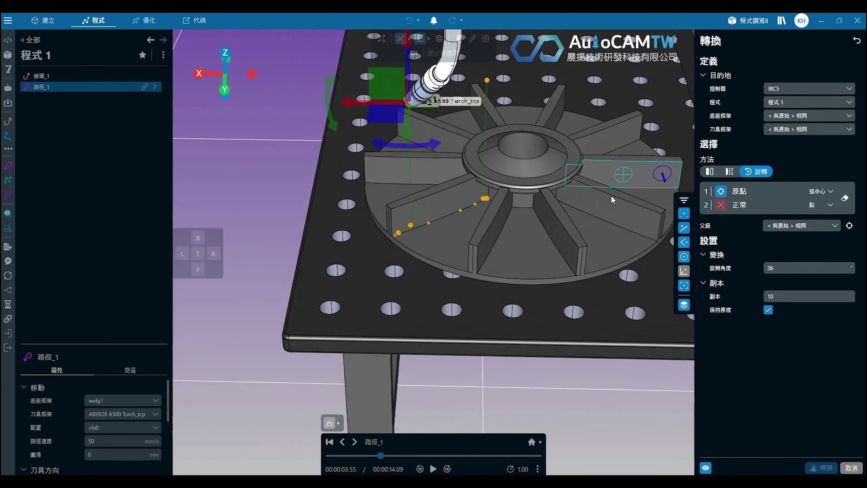
left_click(384, 152)
left_click(542, 192)
left_click(599, 144)
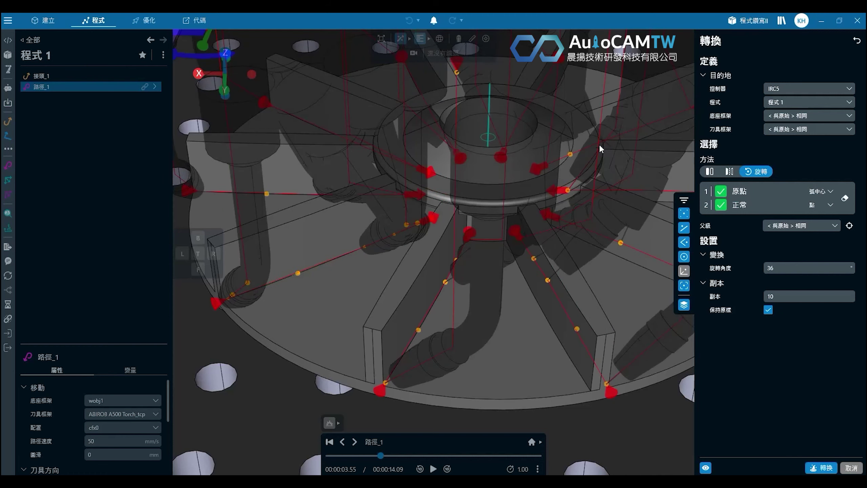
scroll(537, 193, "down", 5)
middle_click_drag(480, 224, 581, 185)
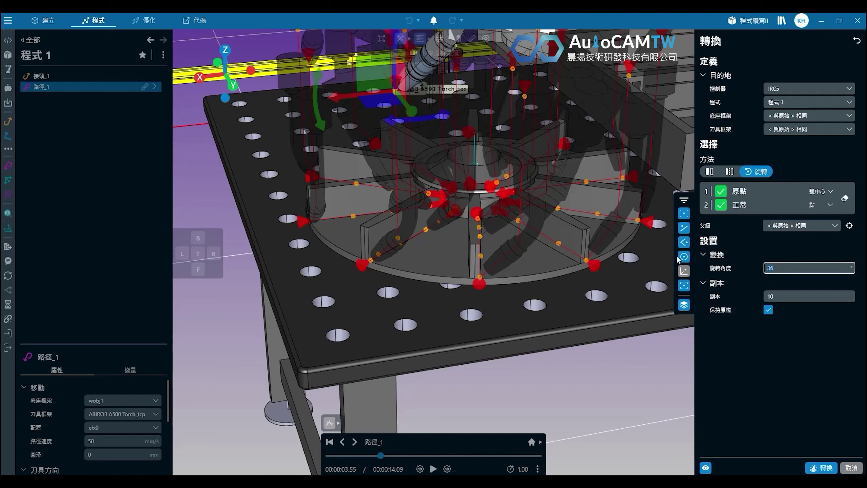
Step: Set the number of copies to 9 and apply the 36° rotation to repeat the weld path around the hub
left_click(794, 296)
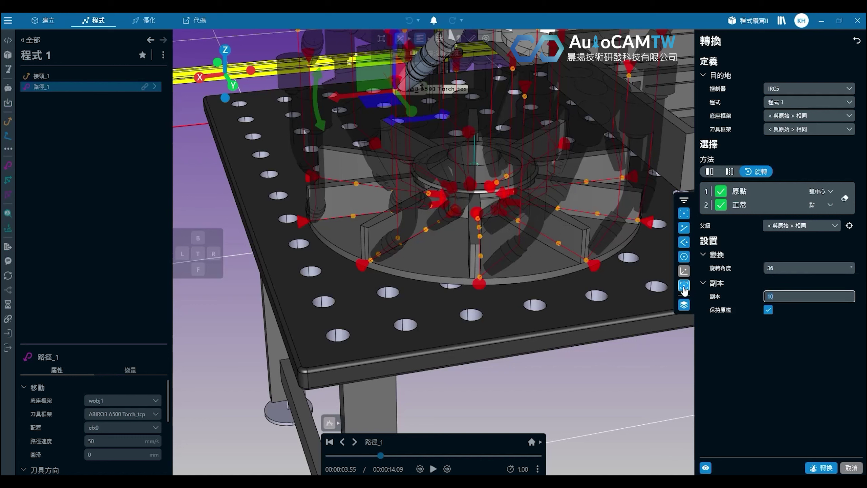
type("9")
key("Return")
middle_click_drag(522, 273, 505, 264)
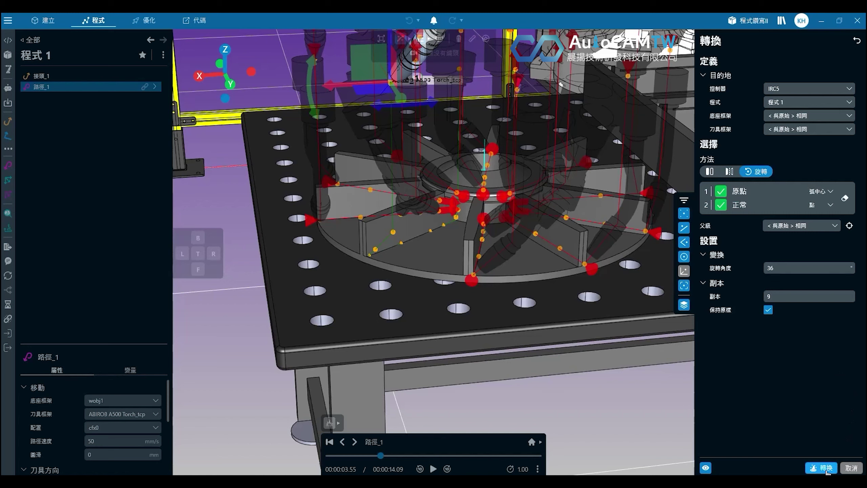
left_click(824, 468)
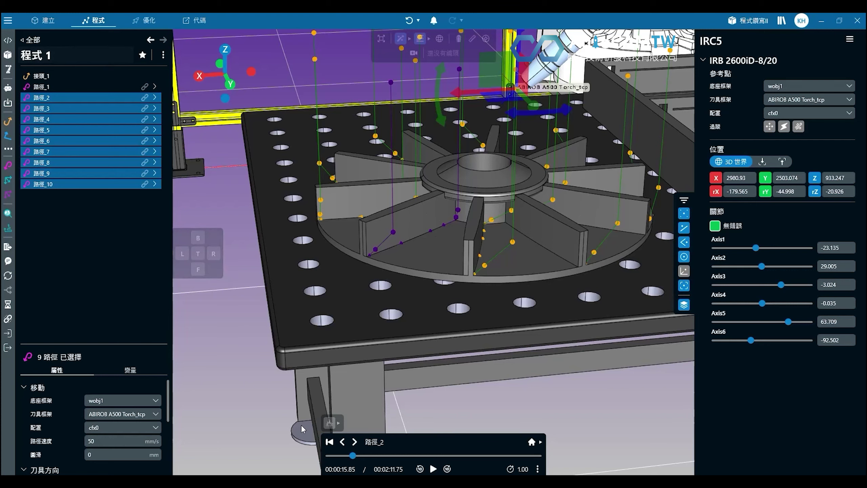
Step: Simulate the program from its beginning, examine the torch motion along the wheel's ribs, and return the simulation to the start
left_click(329, 442)
left_click(434, 469)
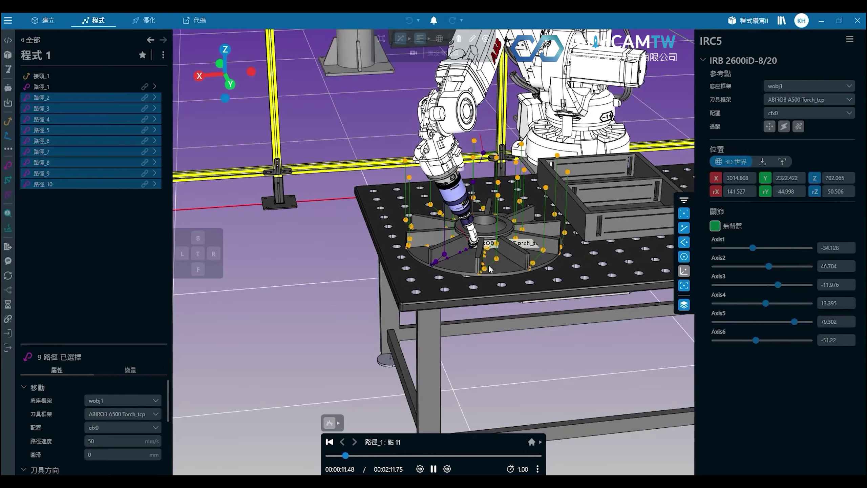
middle_click_drag(486, 266, 413, 250)
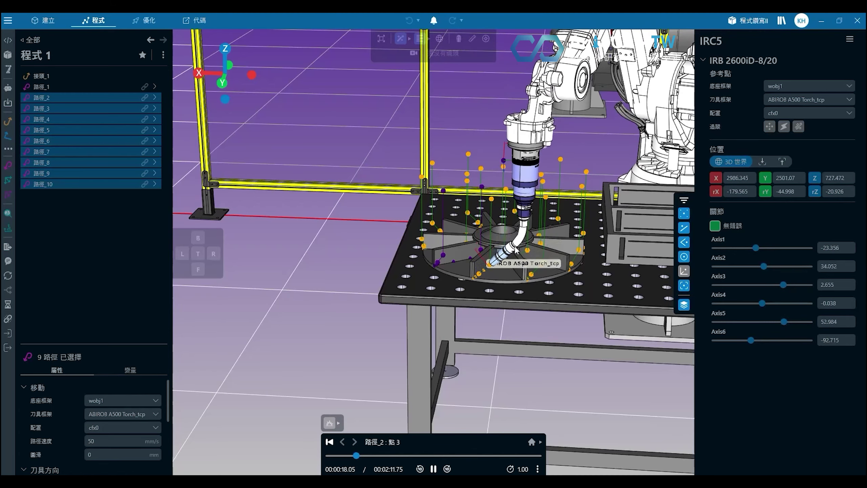
middle_click_drag(517, 251, 435, 267)
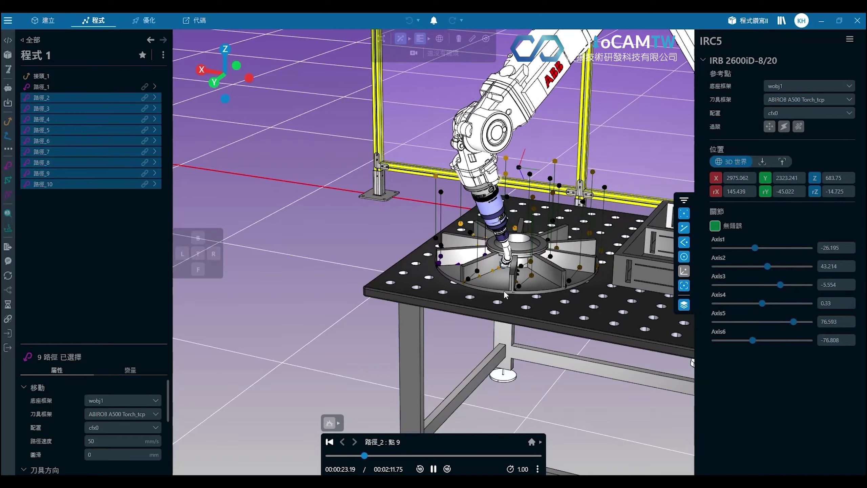
middle_click_drag(505, 295, 393, 288)
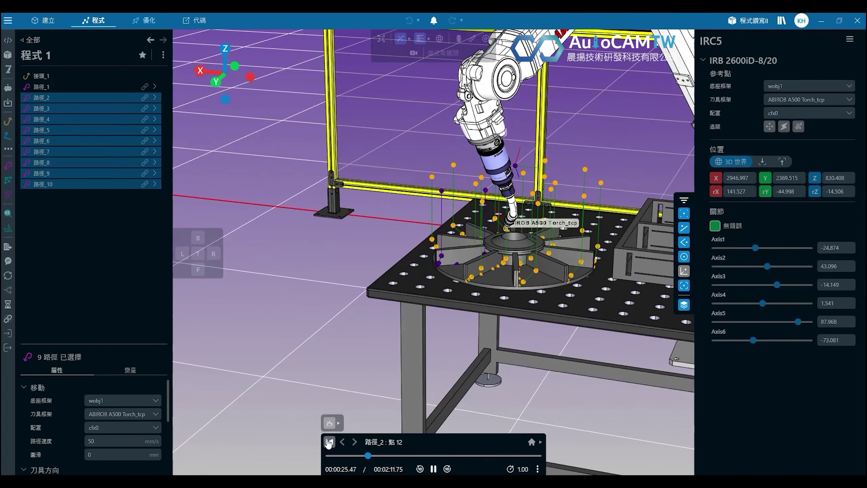
left_click(329, 442)
Step: Start a welding path after 路徑_10 along the box compartment's inner bottom edge and set the torch tilt (傾斜) to -90°
middle_click_drag(611, 195, 370, 230)
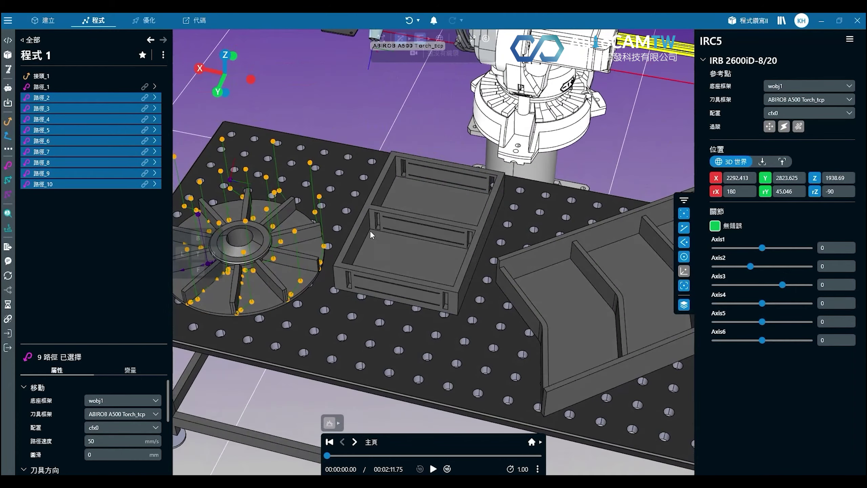
scroll(375, 222, "up", 6)
middle_click_drag(365, 274, 283, 265)
left_click(52, 228)
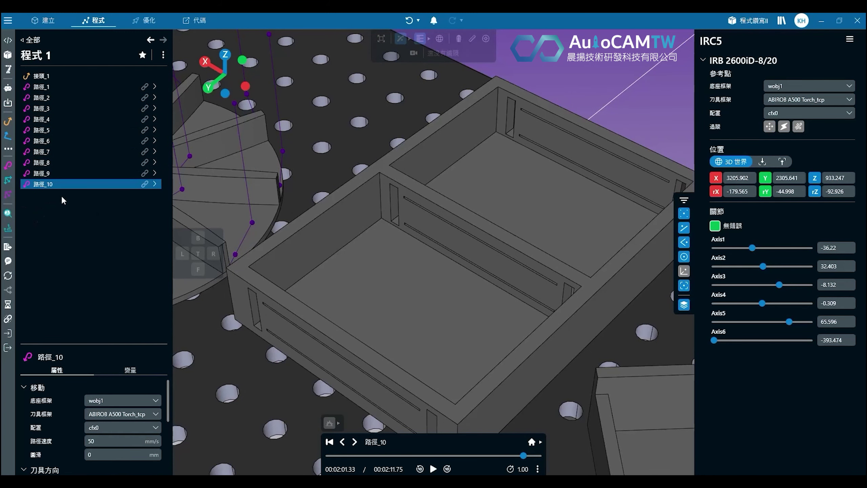
left_click(8, 165)
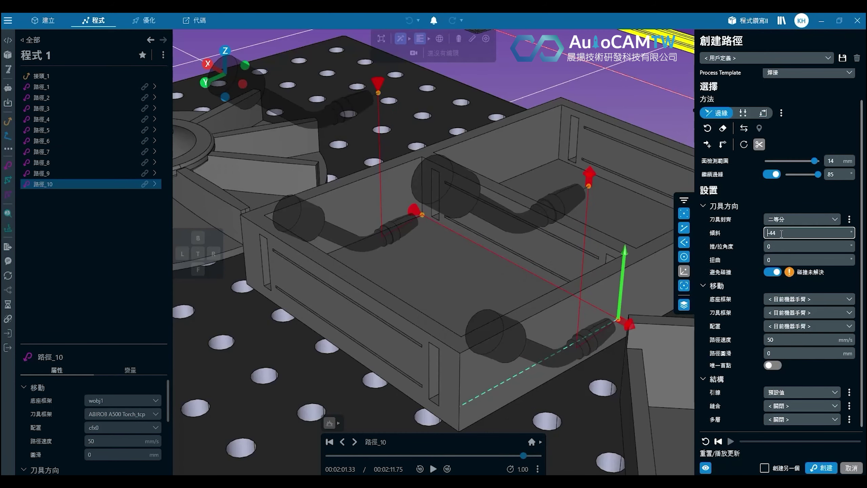
scroll(781, 233, "down", 20)
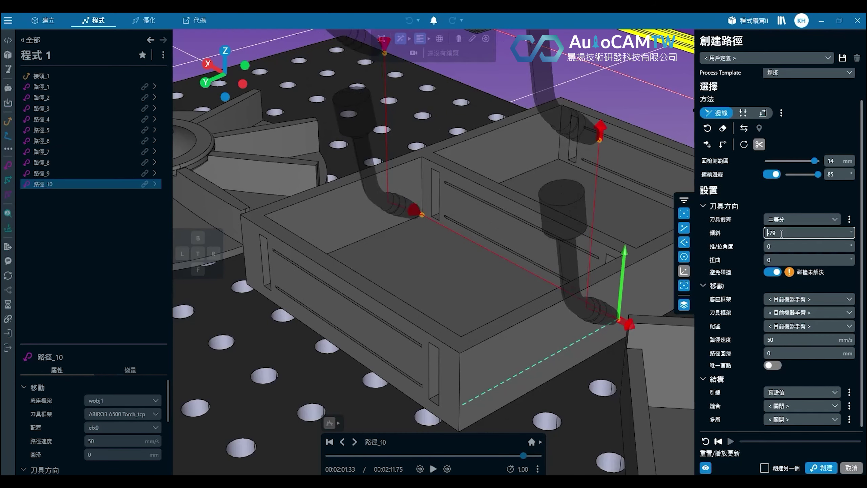
type("-90")
key("Return")
Step: Extend the weld path along the adjoining bottom edges of the box compartment and create the path
right_click_drag(495, 253, 606, 244)
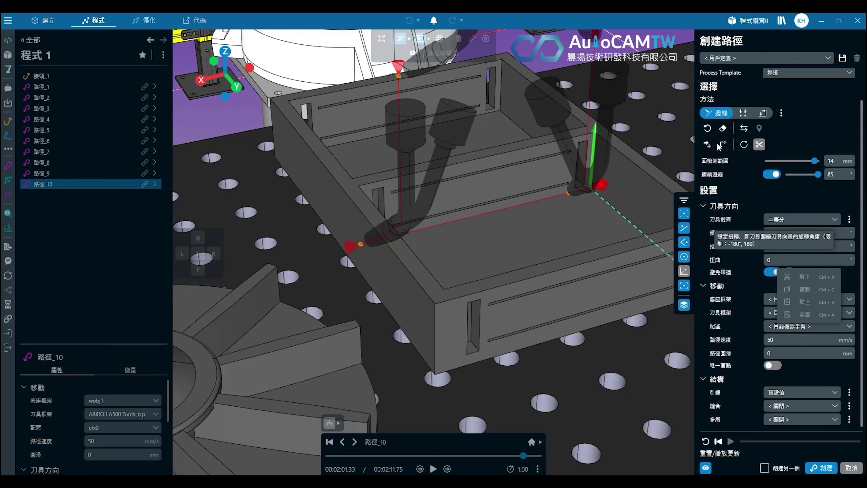
left_click(706, 145)
left_click(707, 145)
left_click(707, 146)
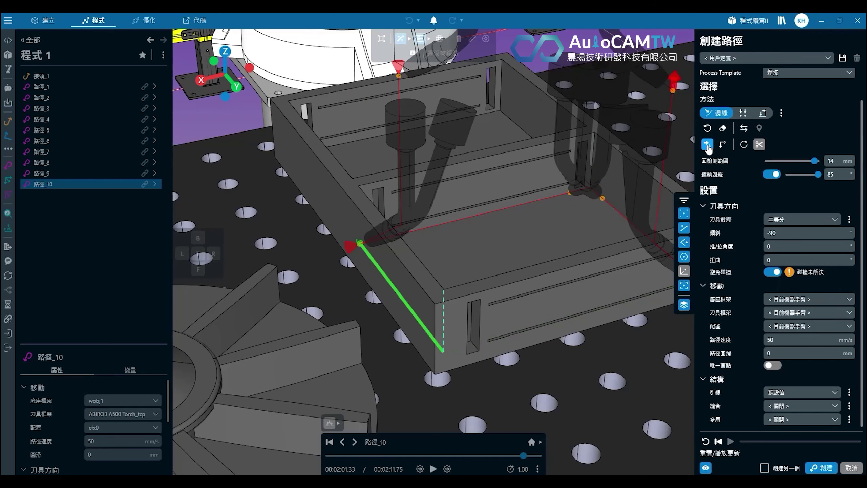
right_click_drag(551, 238, 541, 265)
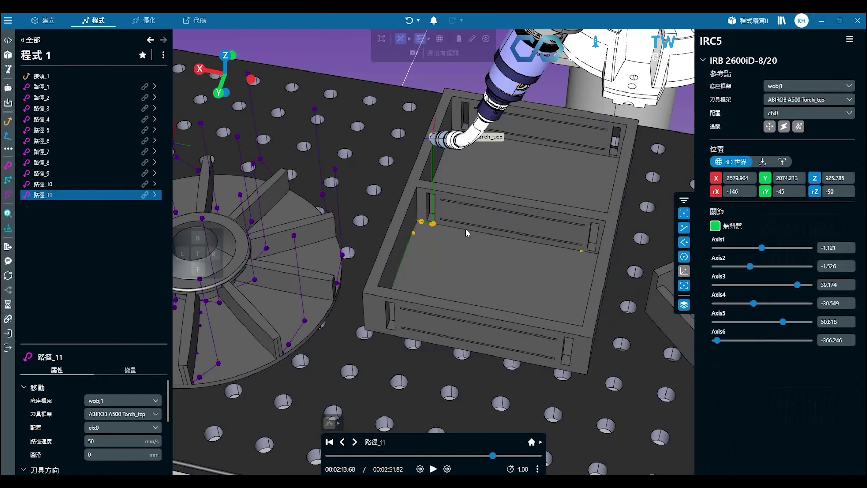
Step: Open the transform (轉換) settings for 路徑_11
right_click_drag(472, 217, 355, 239)
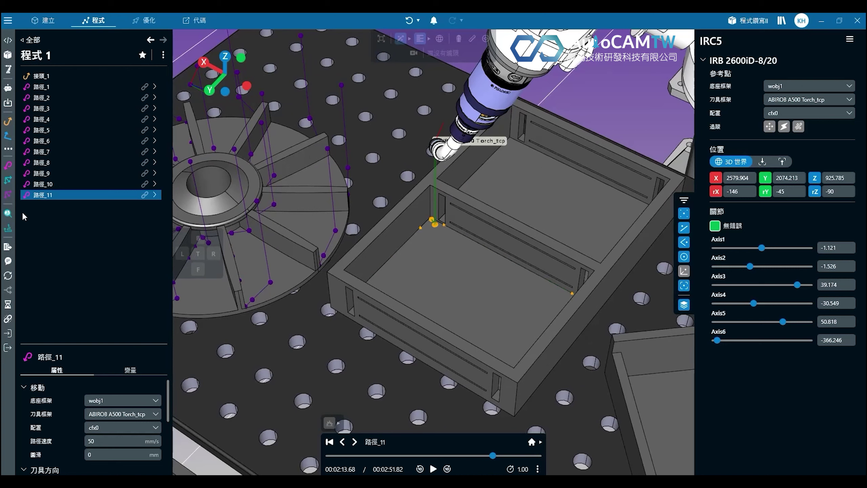
right_click(97, 197)
left_click(130, 291)
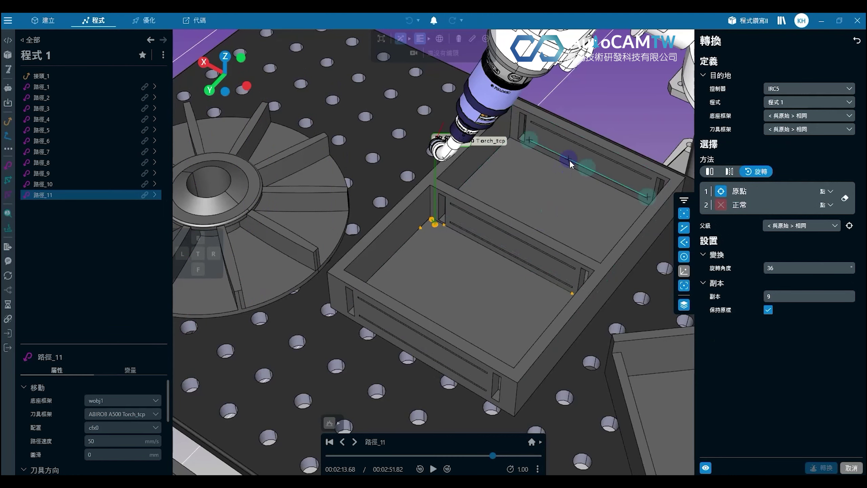
Step: Try to copy 路徑_11 by translation (平移) from the box divider's side face to the far wall's inner face
left_click(579, 153)
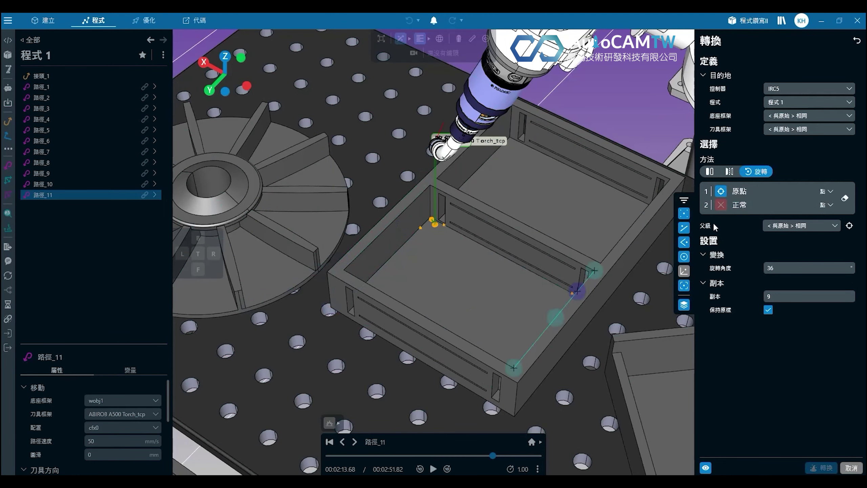
left_click(710, 171)
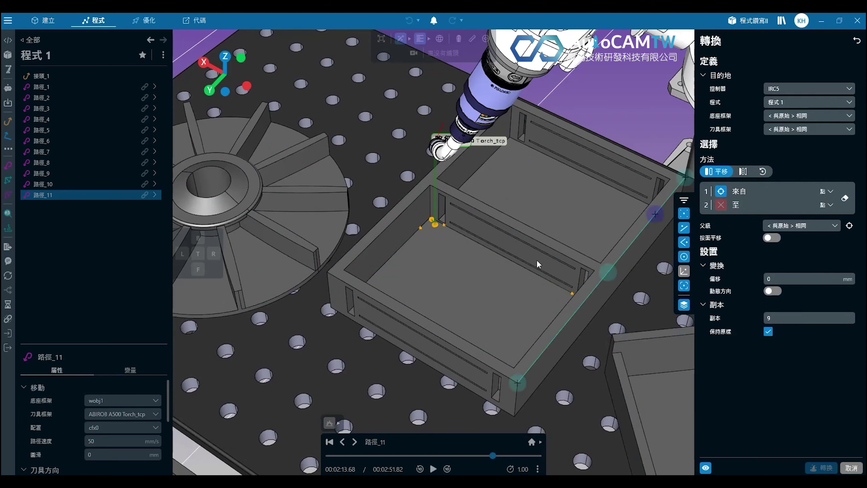
left_click(507, 247)
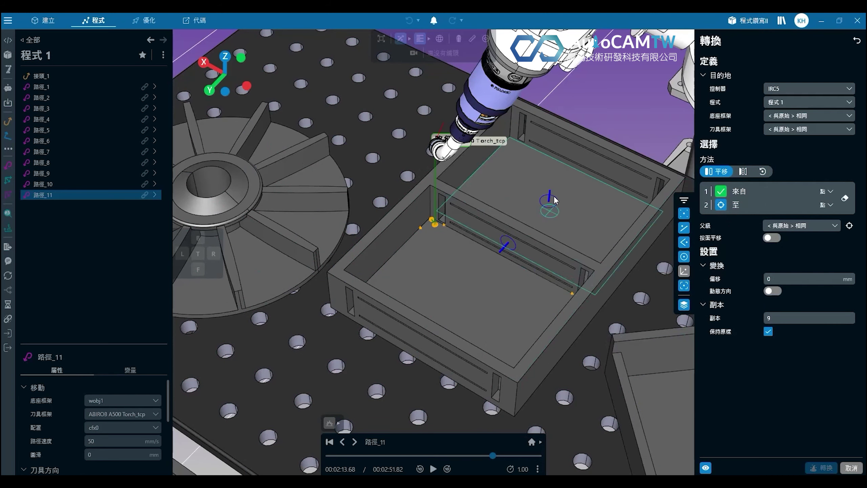
left_click(585, 158)
middle_click_drag(577, 209, 512, 202)
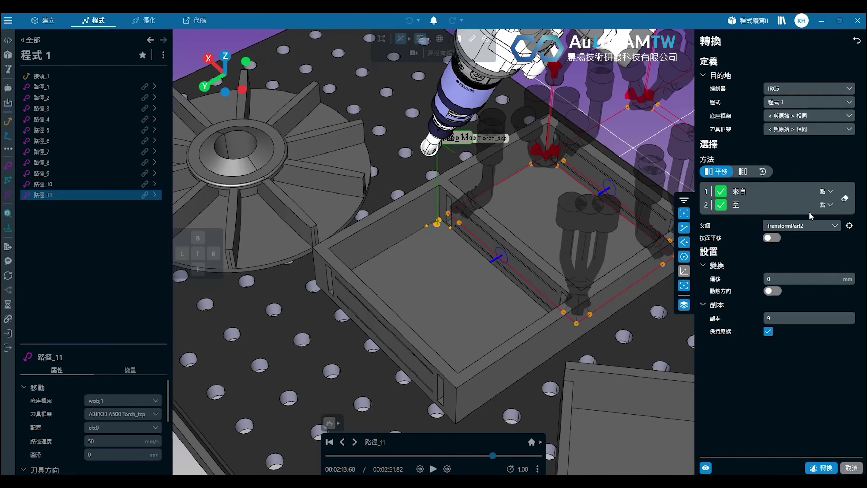
Step: Mirror (鏡像) 路徑_11 into the other box compartment using the divider's two side faces, keeping the original path
left_click(750, 169)
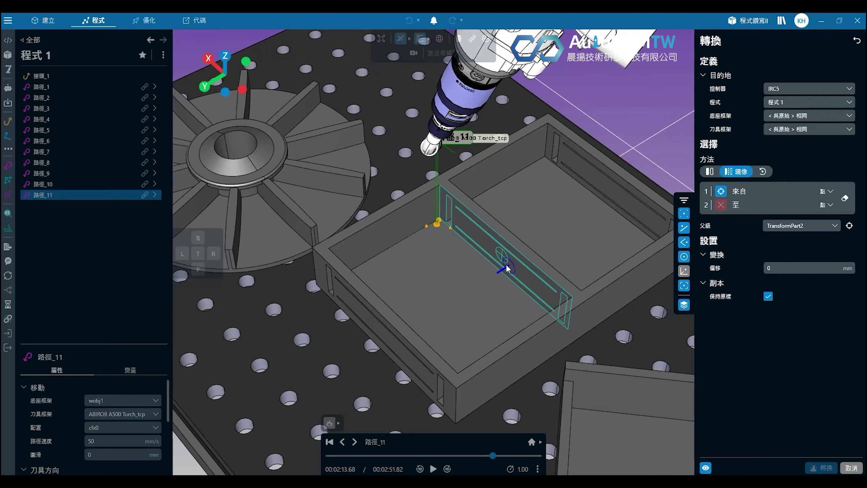
left_click(498, 258)
middle_click_drag(552, 252, 320, 261)
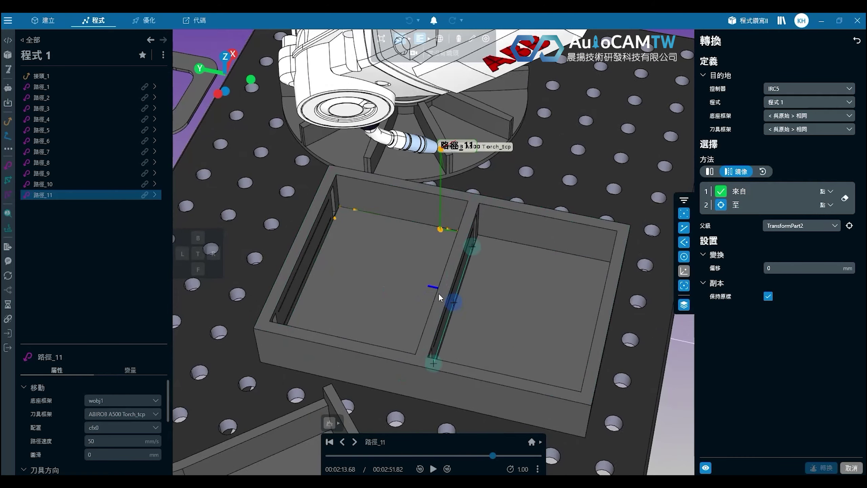
middle_click_drag(450, 301, 447, 265)
left_click(432, 276)
middle_click_drag(421, 301, 487, 182)
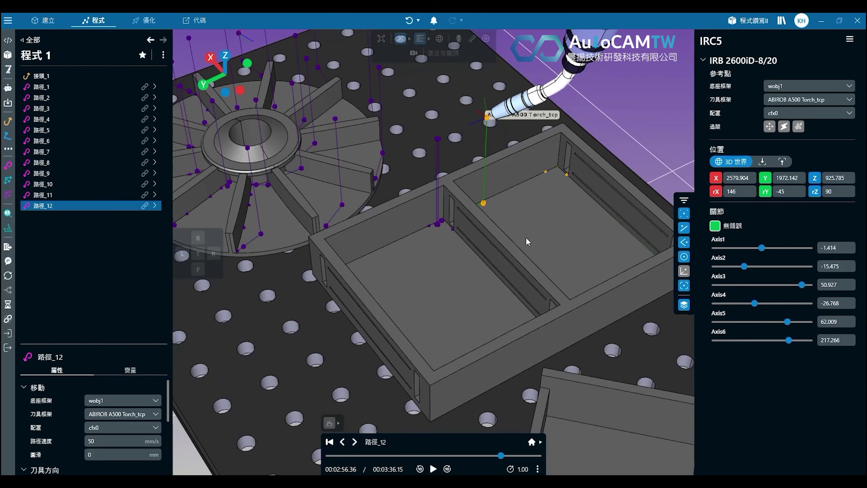
Step: Start a manual search (手動搜索) with 路徑_11 as the target path
middle_click_drag(526, 238, 525, 169)
middle_click_drag(507, 210, 403, 222)
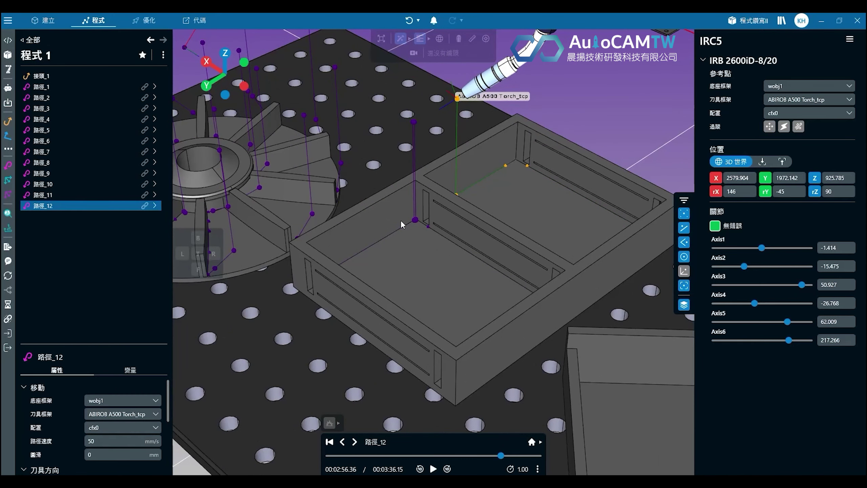
left_click(43, 195)
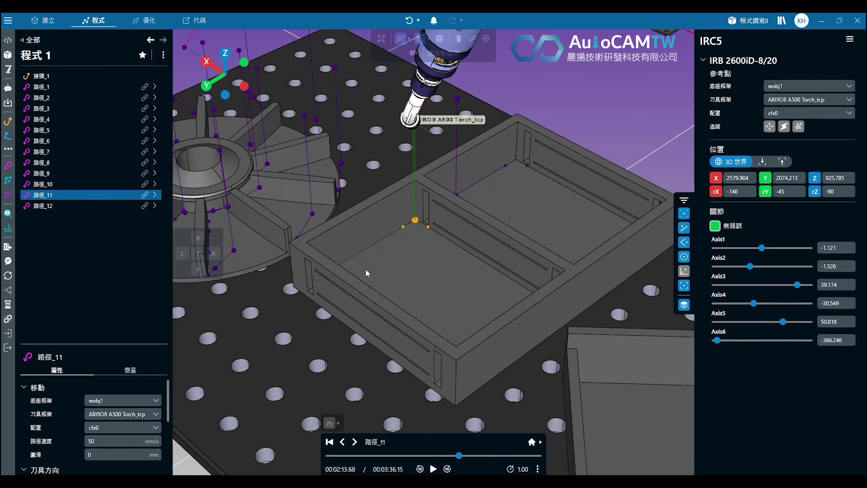
scroll(400, 207, "up", 10)
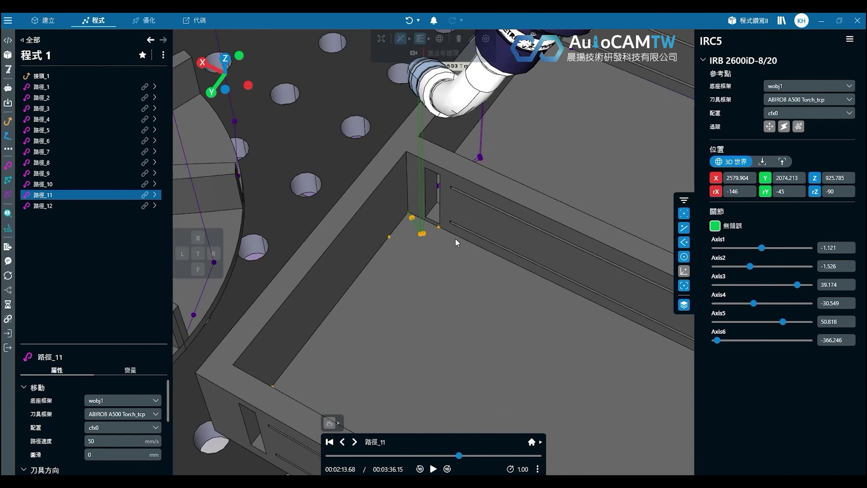
left_click(13, 195)
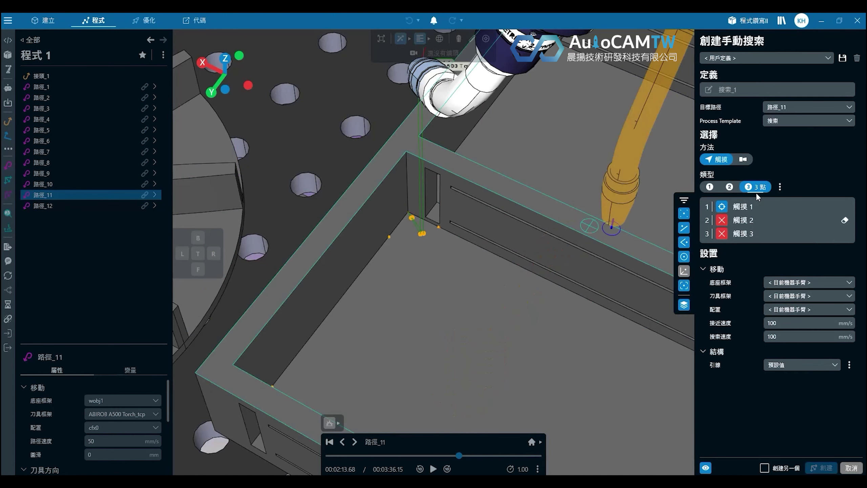
Step: Place the first two touch points for 路徑_11's search on the compartment floor and the slotted divider wall near the corner
left_click(709, 187)
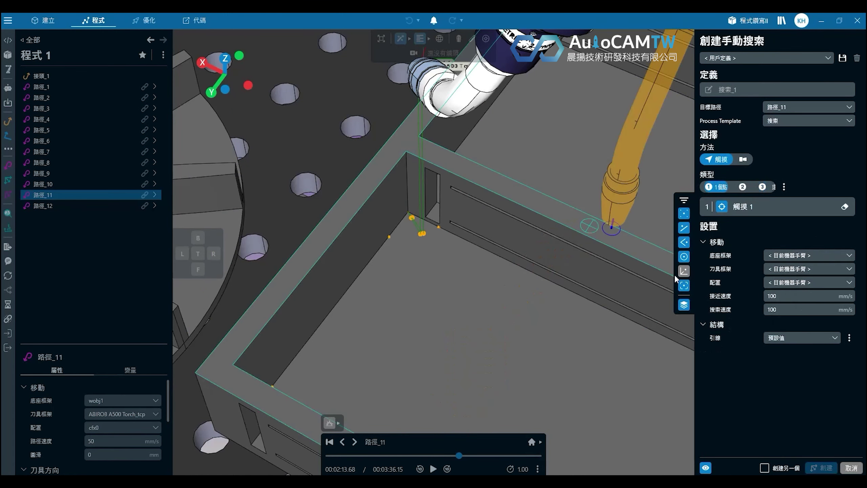
left_click(422, 232)
middle_click_drag(529, 321, 440, 217)
left_click(756, 188)
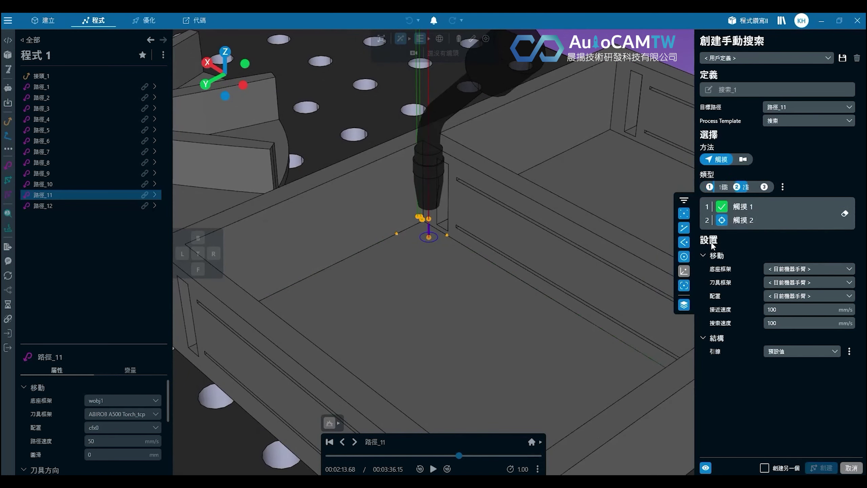
left_click(461, 211)
middle_click_drag(459, 297, 466, 354)
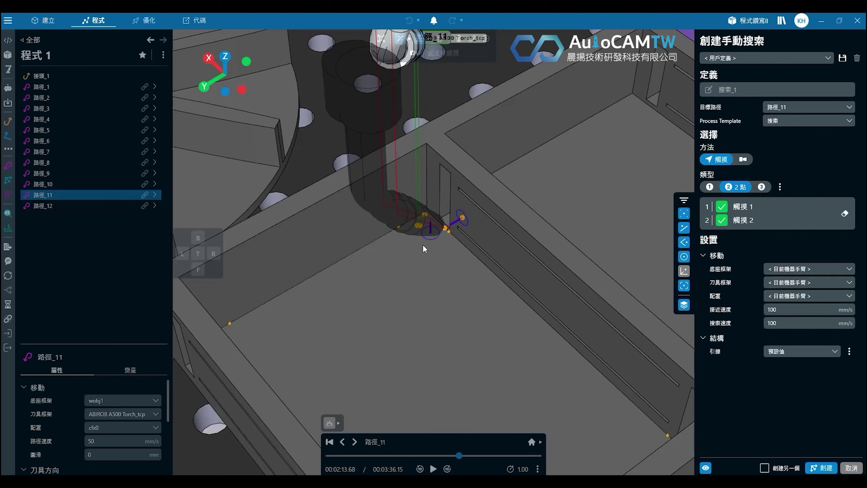
Step: Extend the search to 3 點, placing the third touch point on the adjoining side wall near the corner, and create it
left_click(762, 187)
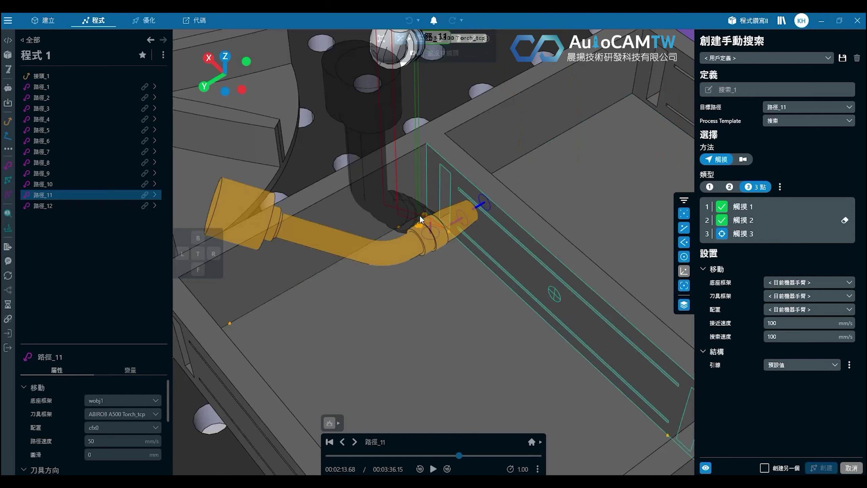
middle_click_drag(399, 229, 363, 203)
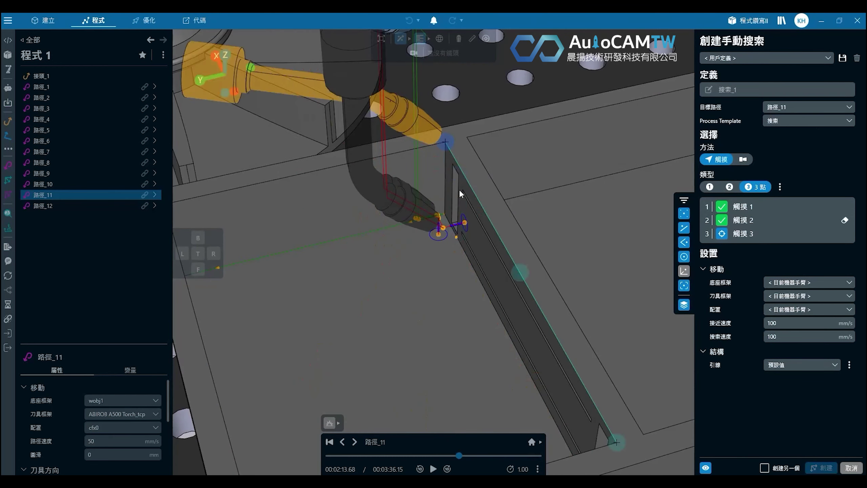
left_click(427, 197)
middle_click_drag(416, 238, 619, 248)
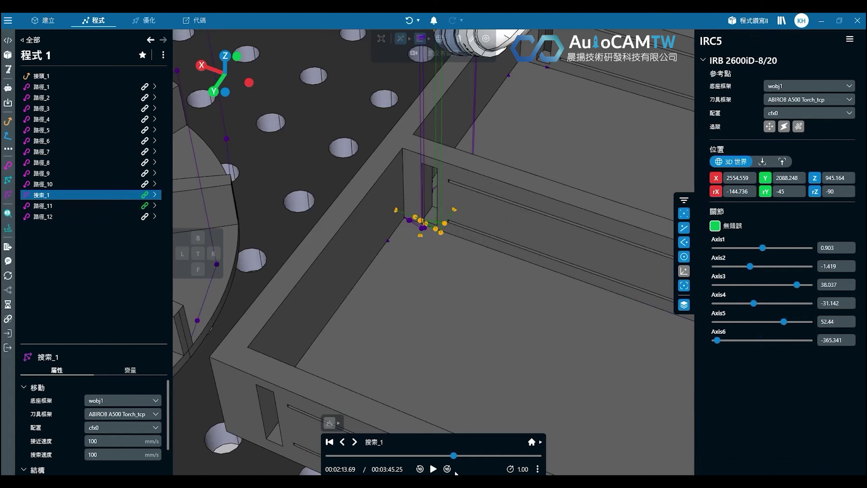
Step: Play the simulation of 搜索_1 to check the torch's touch moves, and return the program to its start
left_click(438, 469)
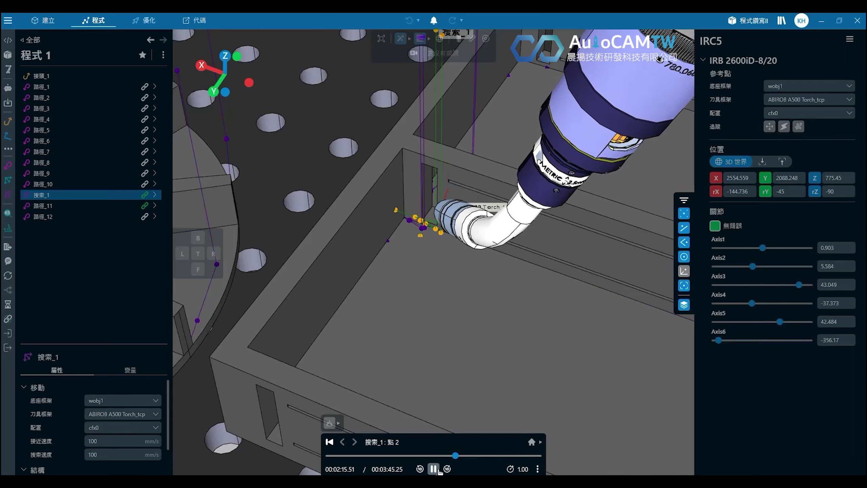
middle_click_drag(443, 375, 211, 287)
middle_click_drag(303, 256, 619, 320)
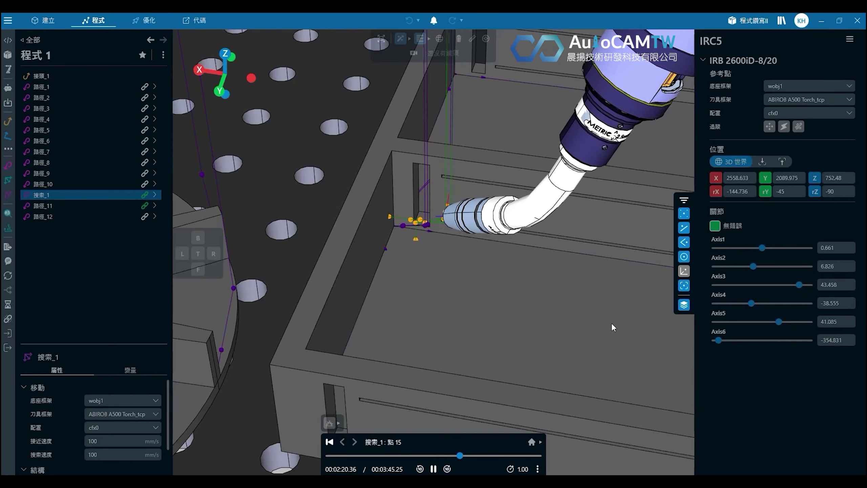
left_click(330, 442)
right_click(59, 195)
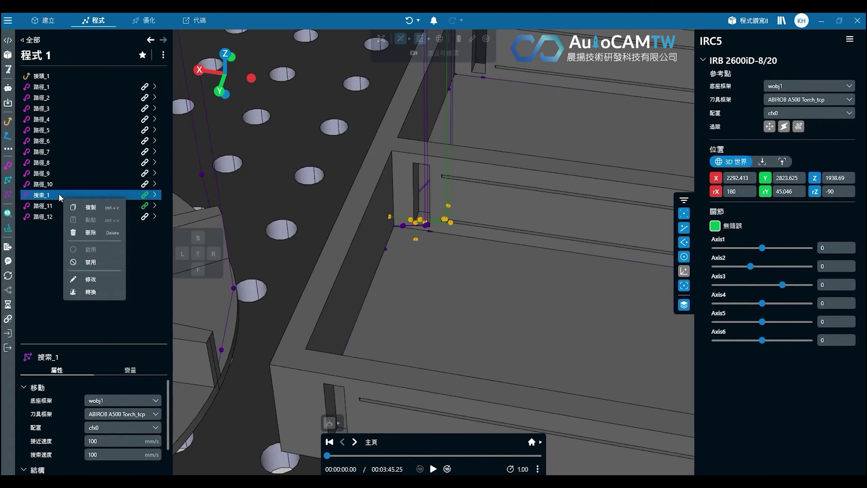
left_click(158, 277)
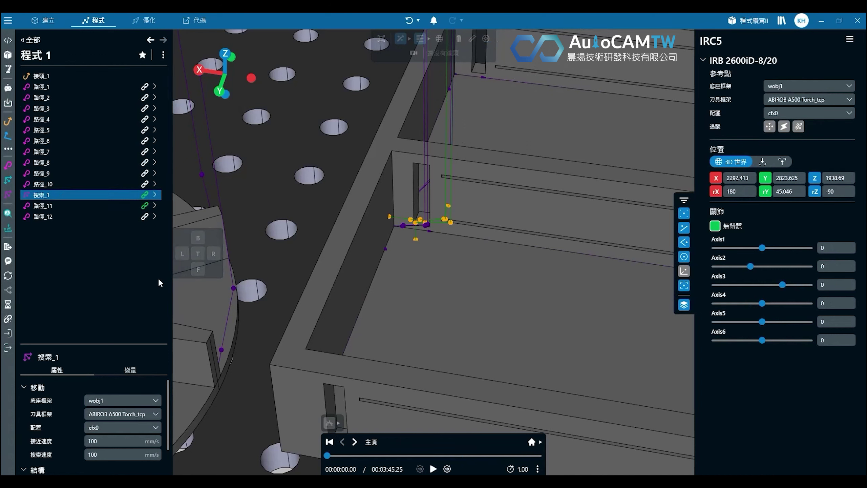
Step: Start an automatic touch search (自動搜索) for 路徑_12 with 3 點 at both the start and the end
left_click(59, 206)
left_click(107, 218, "shift")
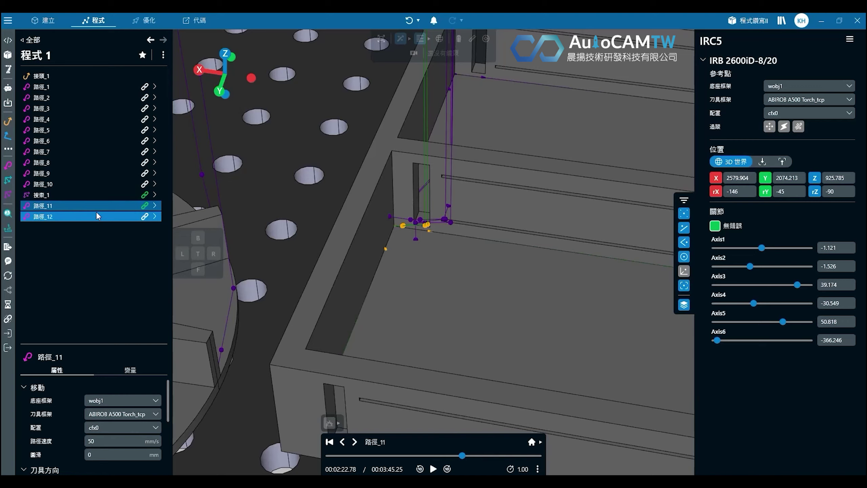
left_click(81, 217)
scroll(399, 215, "up", 3)
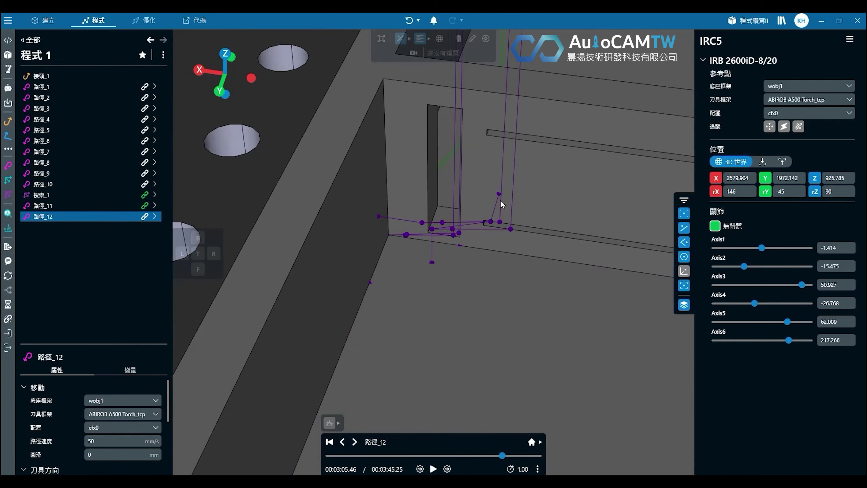
scroll(486, 207, "down", 5)
middle_click_drag(534, 155, 201, 195)
middle_click_drag(491, 265, 256, 227)
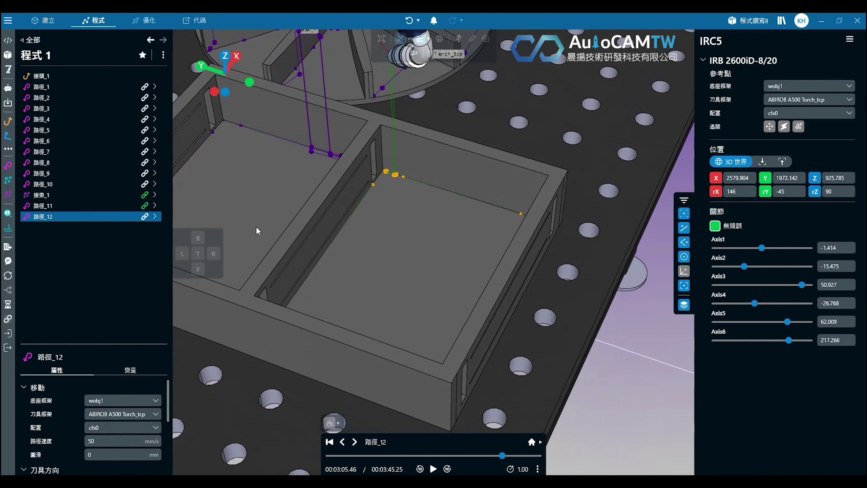
left_click(8, 179)
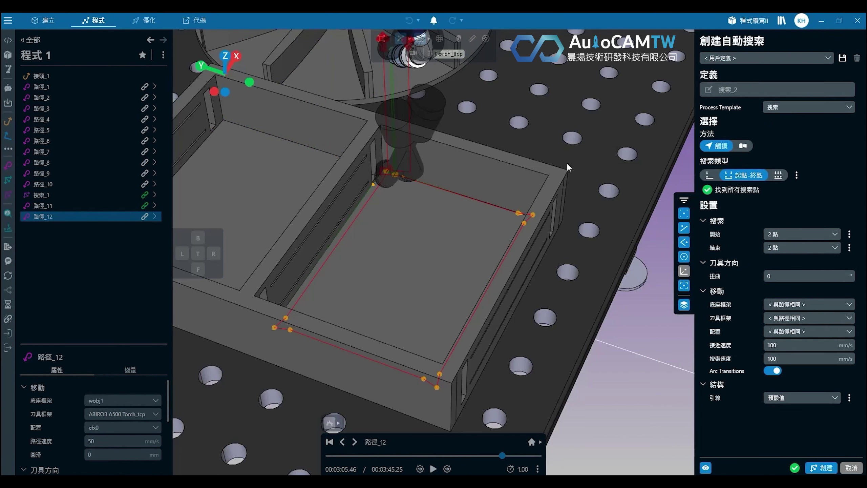
left_click(813, 236)
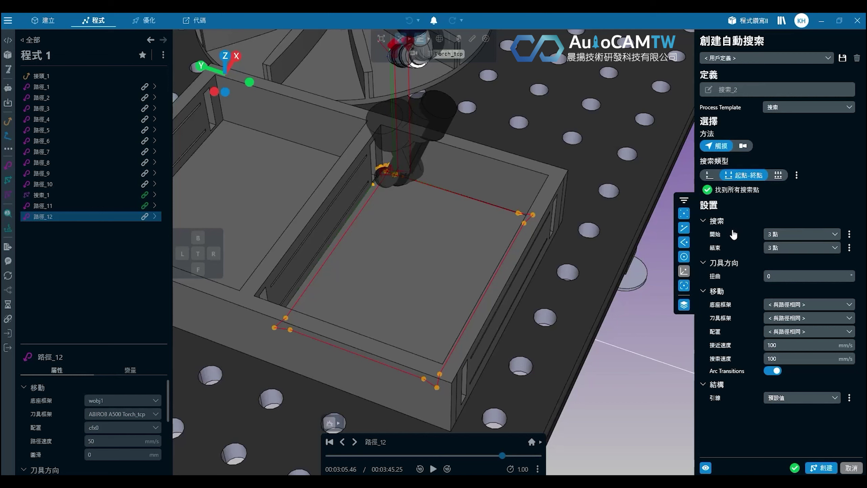
Step: Compare the available search types for 路徑_12, including start only (開始) and start-end (起點-終點), around the box compartment
left_click(708, 176)
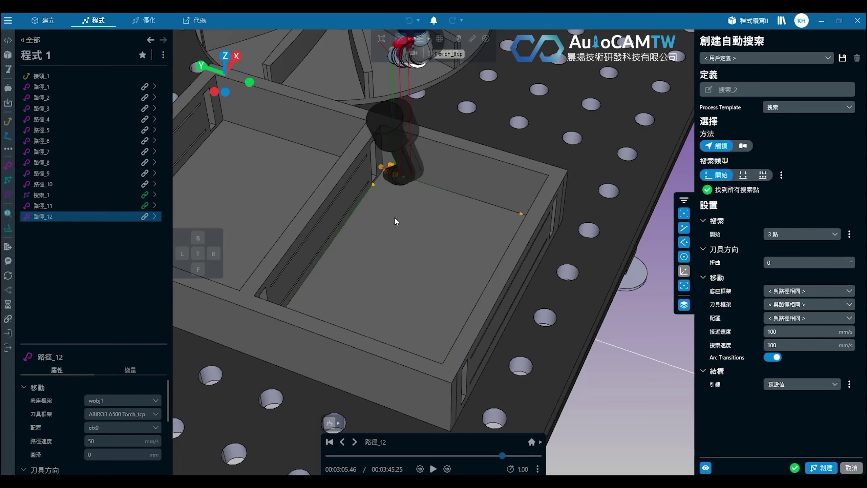
middle_click_drag(412, 211, 476, 186)
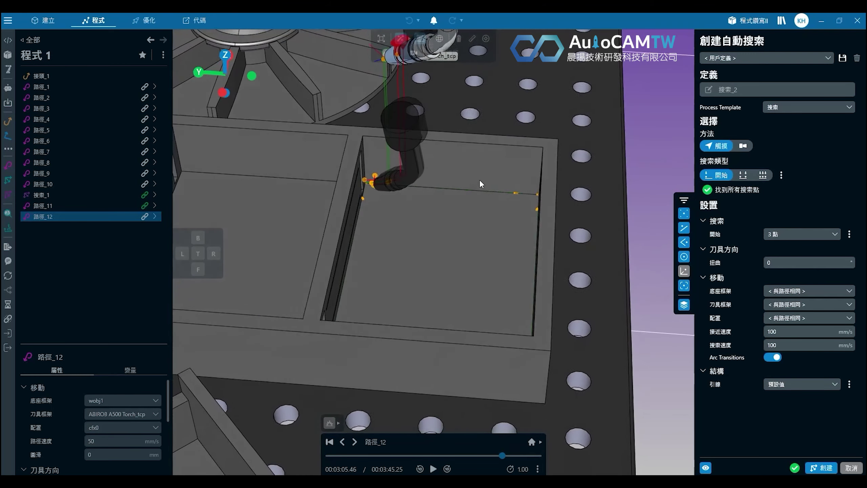
left_click(745, 175)
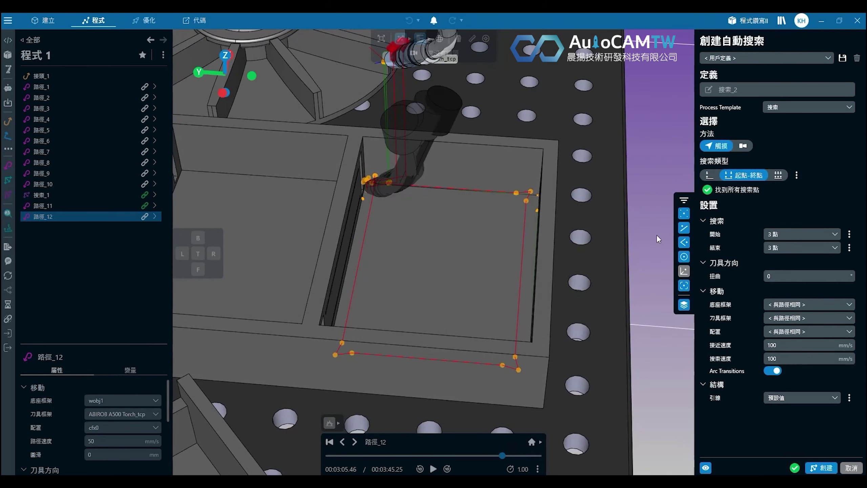
middle_click_drag(430, 259, 394, 202)
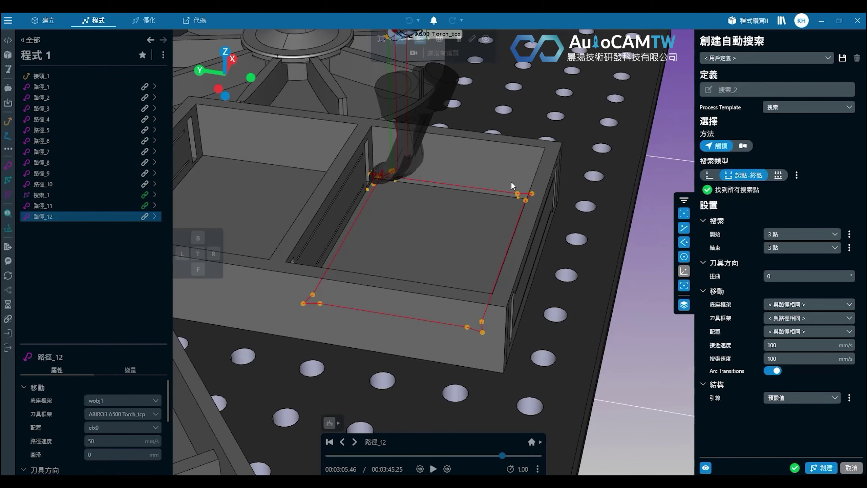
mouse_move(498, 199)
middle_mouse_down()
mouse_move(679, 276)
mouse_move(616, 308)
mouse_move(627, 253)
middle_mouse_up()
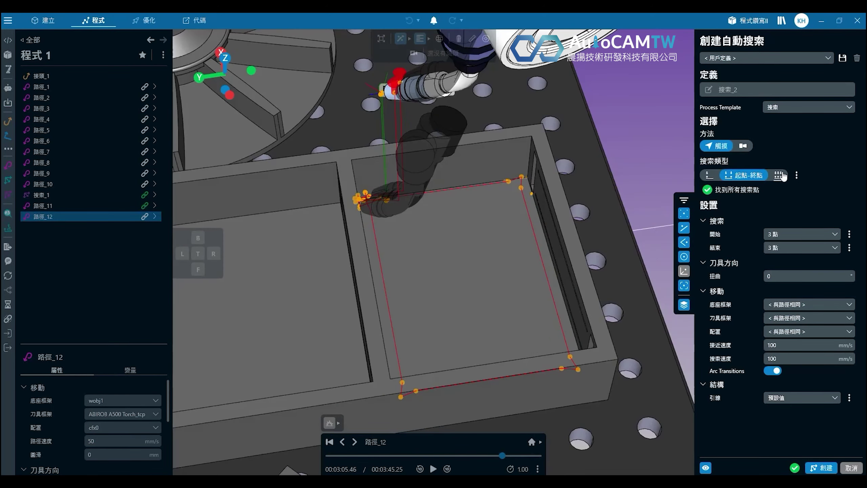
left_click(779, 176)
middle_click_drag(509, 225, 383, 216)
left_click(729, 175)
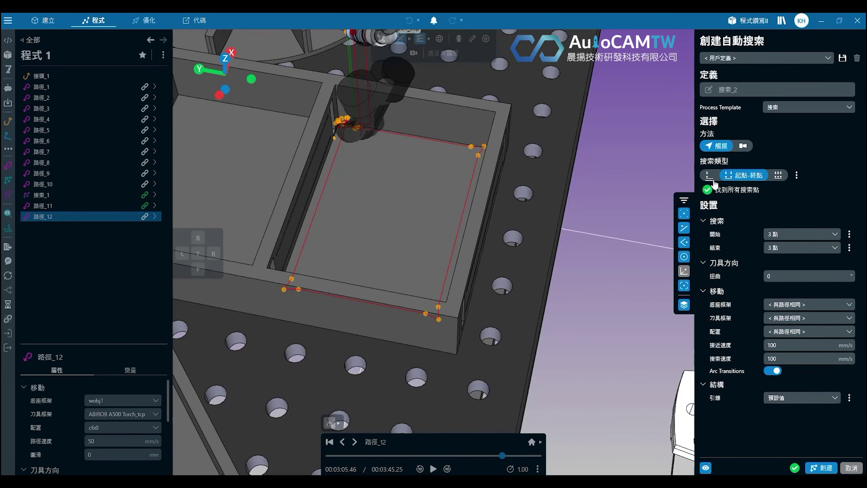
Step: Create the automatic search for 路徑_12 at the path start only (開始), using 3 點
left_click(711, 178)
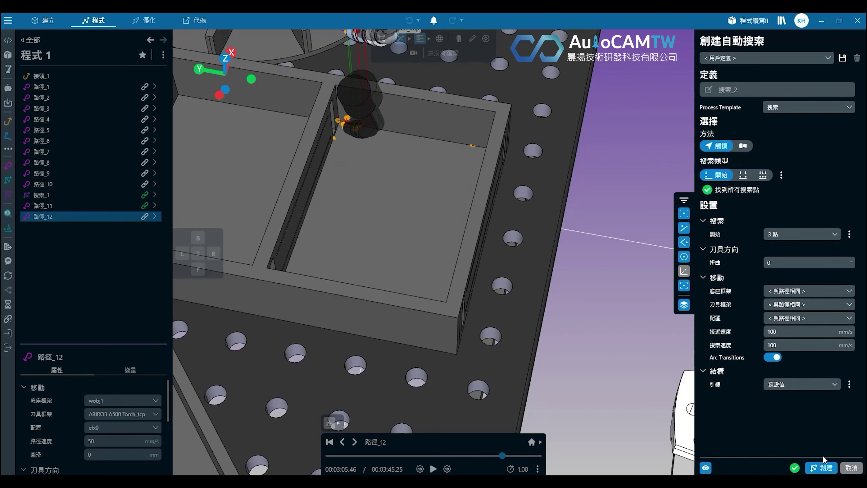
left_click(826, 468)
left_click_drag(362, 182, 358, 143)
scroll(359, 143, "up", 5)
scroll(375, 99, "up", 5)
middle_click_drag(534, 155, 462, 285)
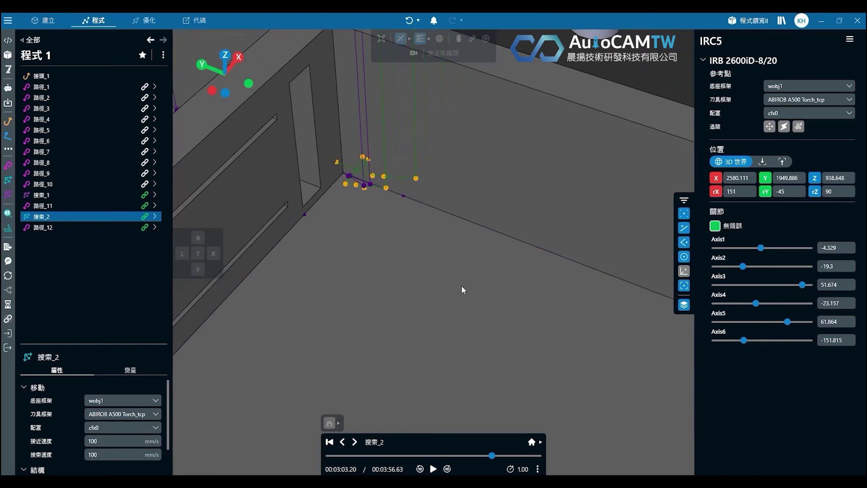
right_click_drag(461, 285, 426, 233)
scroll(421, 202, "down", 2)
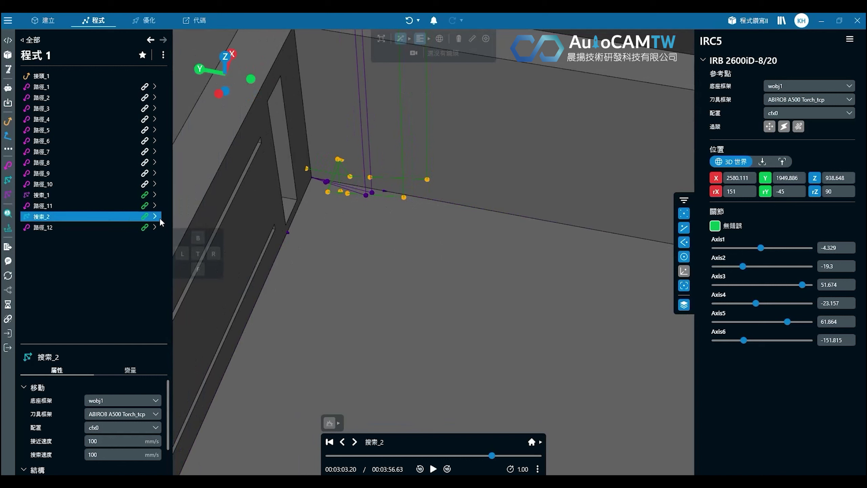
left_click(148, 207, "ctrl")
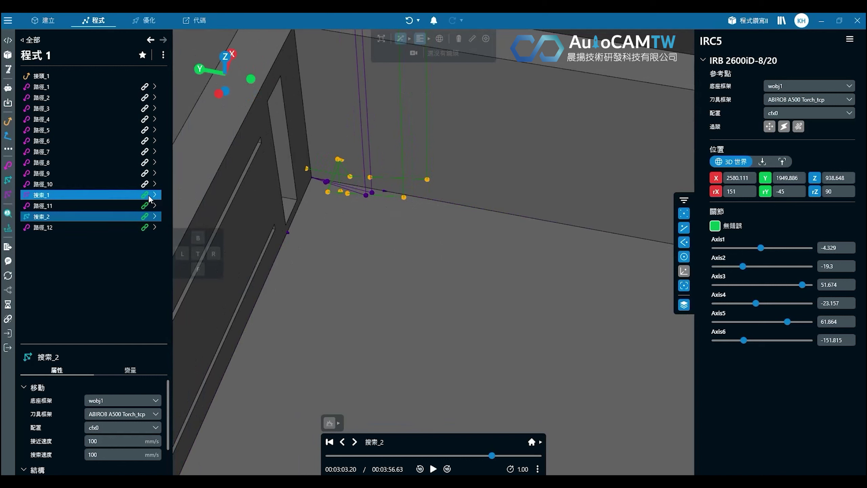
left_click(144, 207, "ctrl")
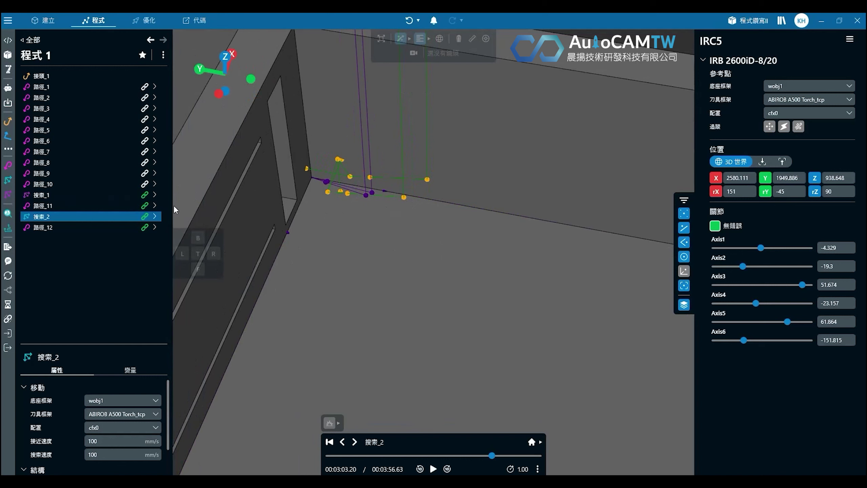
Step: Start a new edge-based welding (焊接) path after 路徑_12 for the part with the bent ribs
scroll(369, 242, "down", 5)
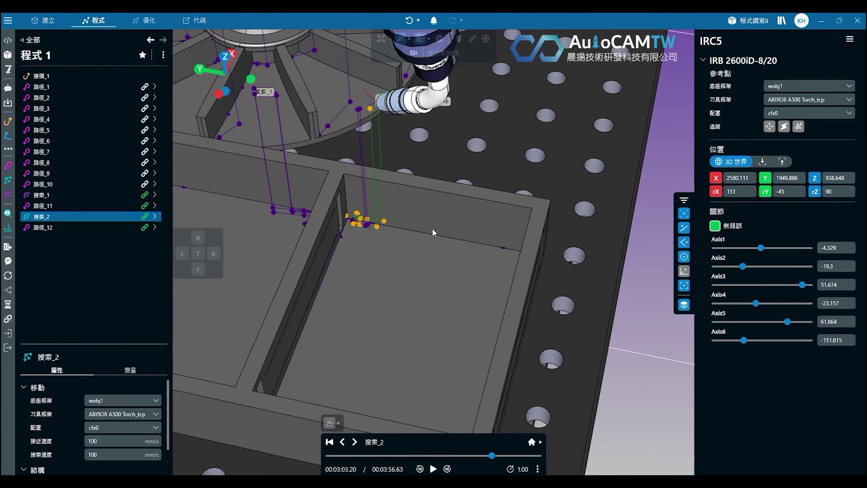
scroll(383, 236, "down", 5)
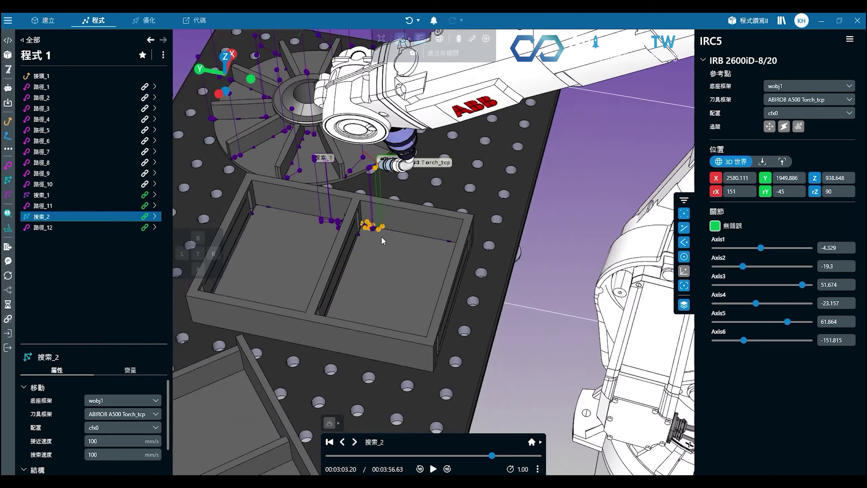
middle_click_drag(339, 288, 471, 188)
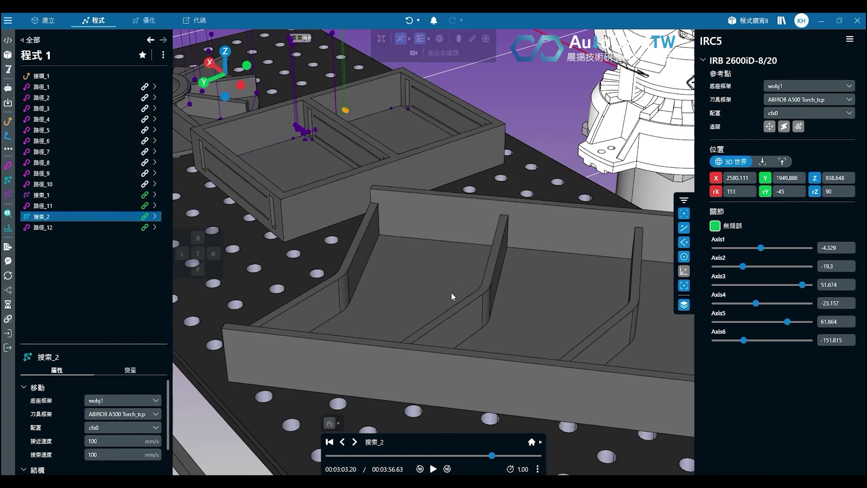
middle_click_drag(413, 289, 507, 286)
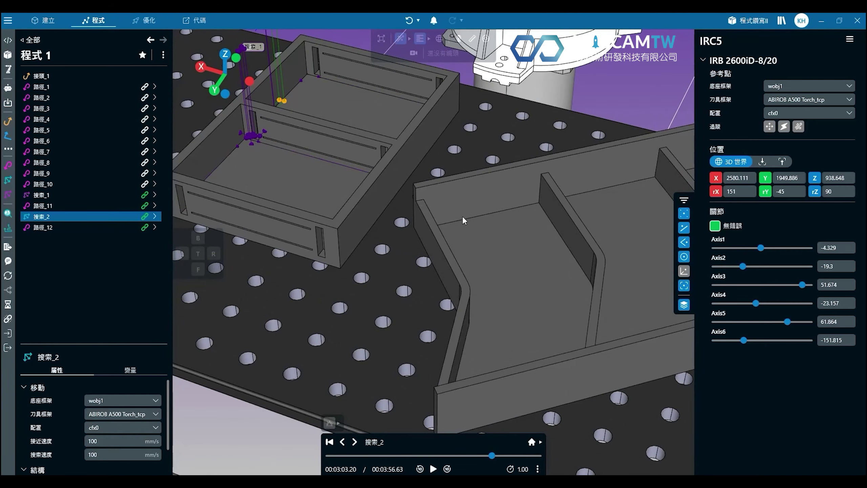
scroll(479, 287, "down", 2)
scroll(392, 236, "down", 5)
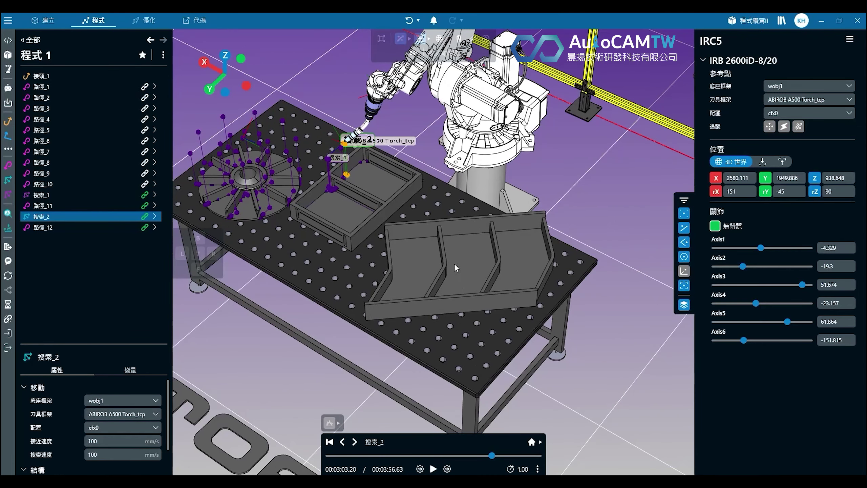
middle_click_drag(456, 265, 426, 269)
left_click(8, 165)
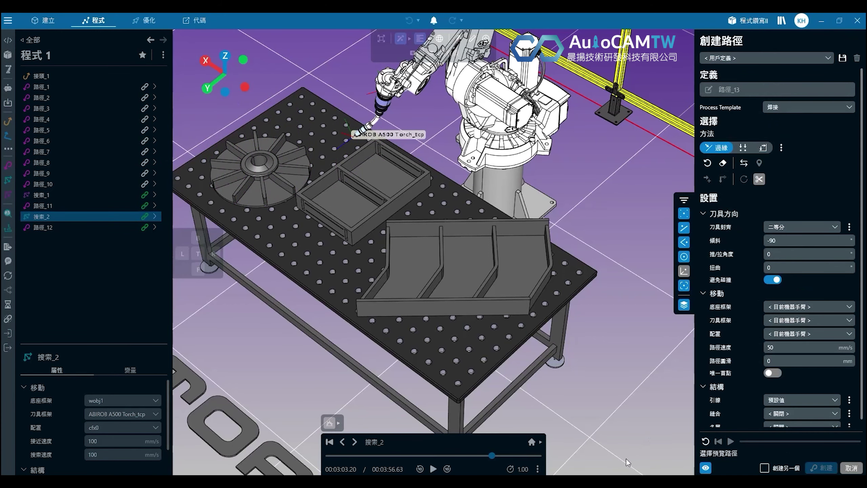
left_click(852, 468)
left_click(53, 226)
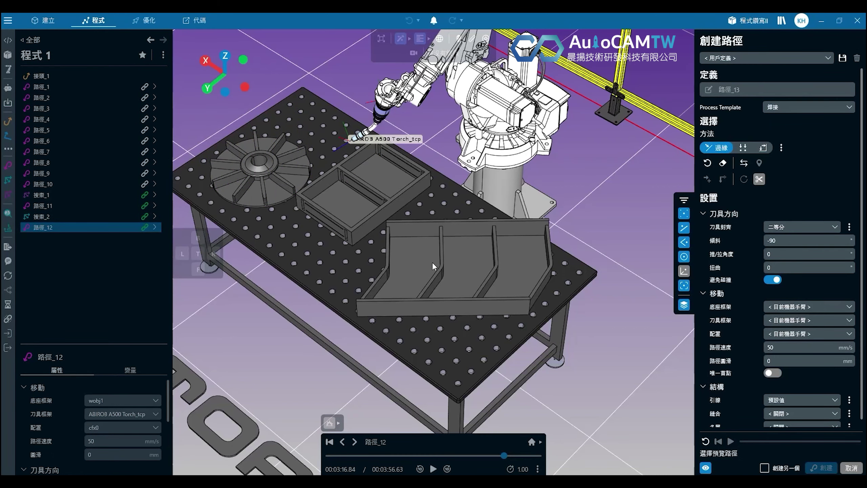
scroll(432, 262, "up", 8)
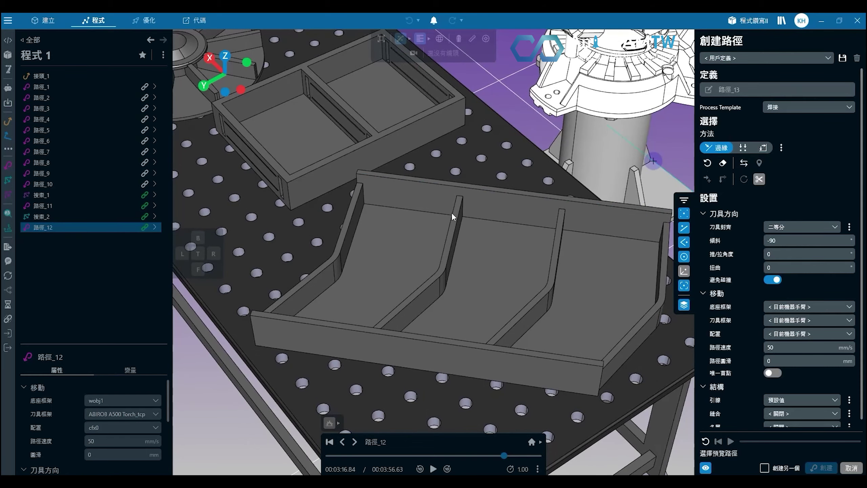
middle_click_drag(375, 274, 193, 216)
scroll(459, 204, "up", 4)
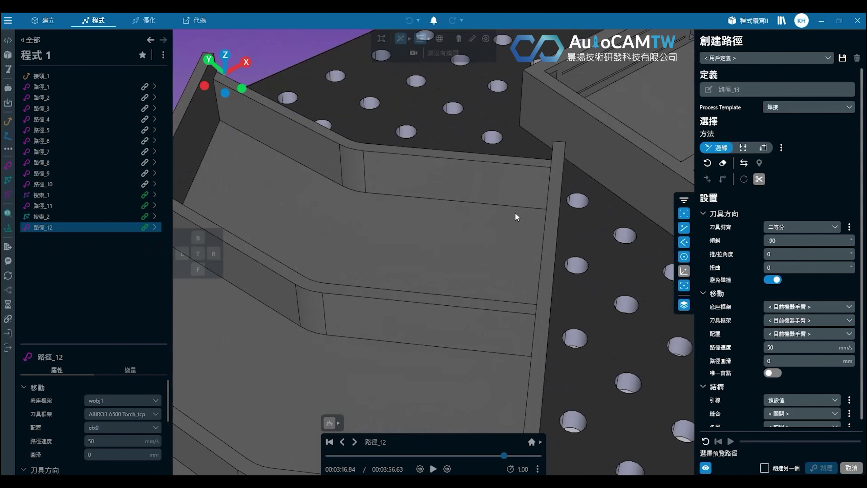
Step: Select the bottom edge of the rearmost bent rib, along its base plate, as the weld path 路徑_13
left_click(532, 207)
middle_click_drag(375, 253, 485, 218)
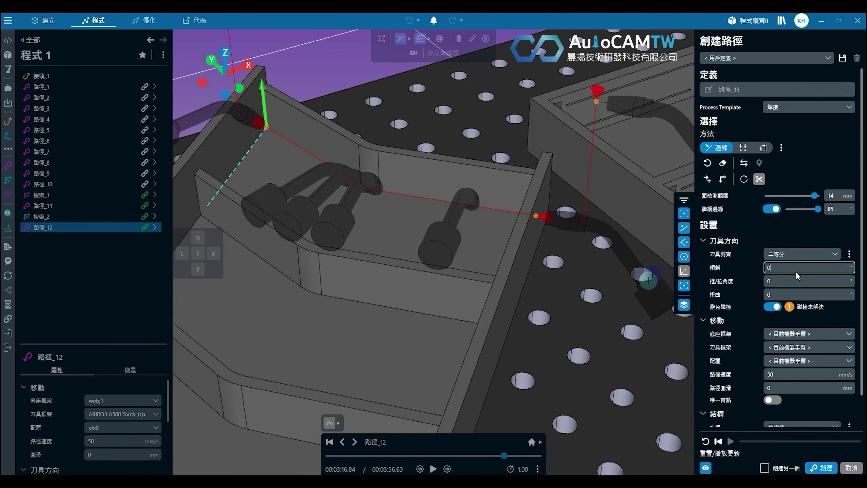
middle_click_drag(413, 244, 328, 260)
Step: Set the torch tilt (傾斜) of 路徑_13 to -28° and its twist (扭曲) to 180°
left_click(799, 268)
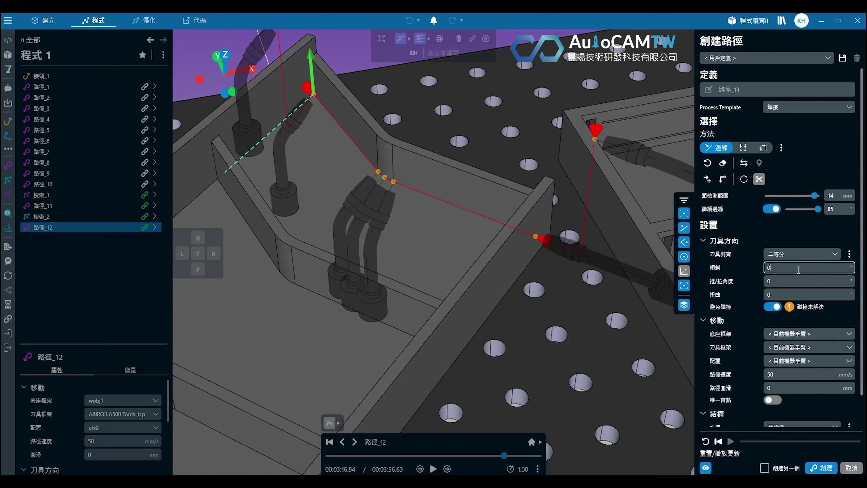
scroll(799, 270, "up", 2)
scroll(798, 270, "down", 11)
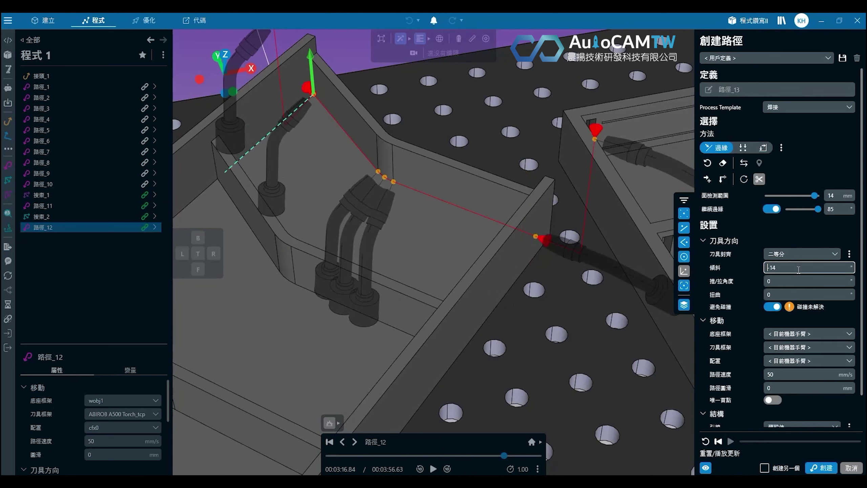
scroll(799, 270, "down", 13)
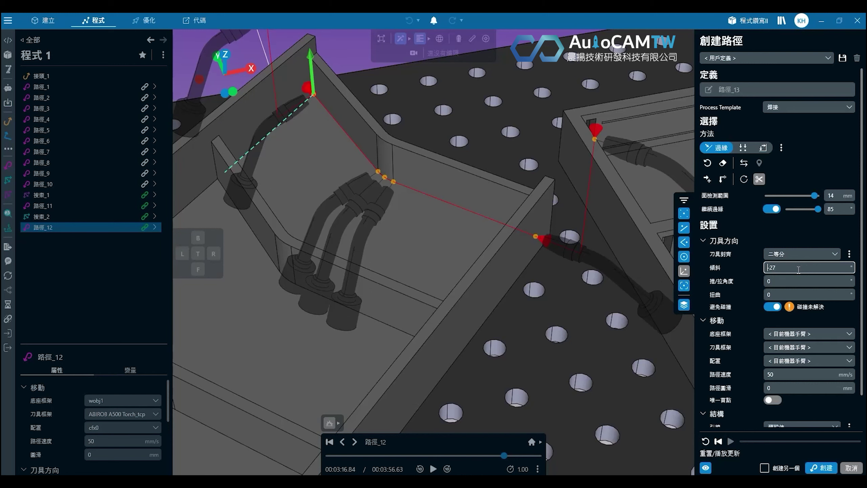
scroll(799, 270, "down", 1)
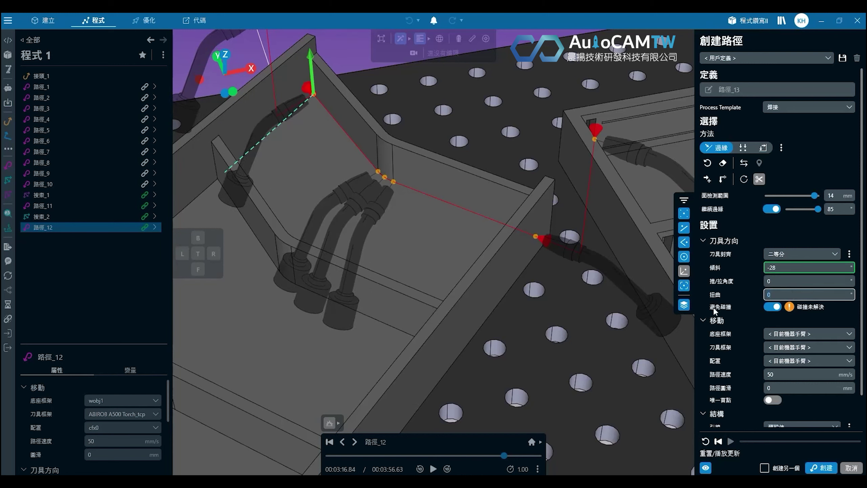
key("Return")
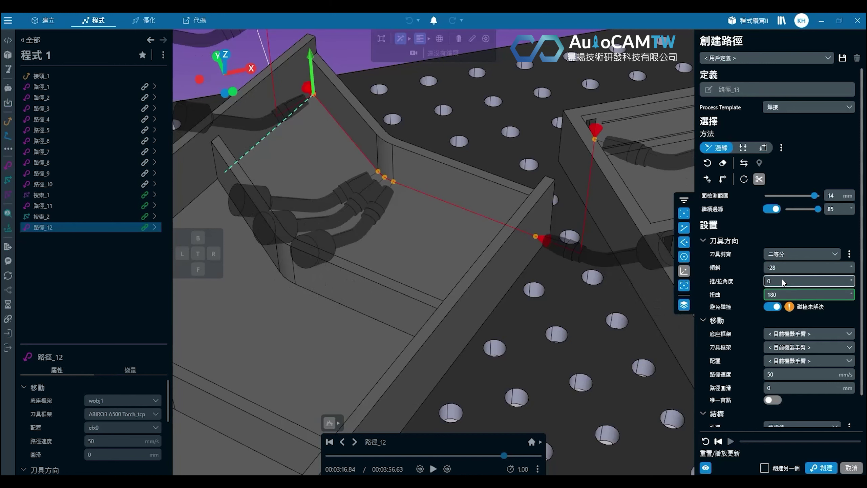
Step: Try other torch tilt (傾斜) angles for 路徑_13, ranging from -21° to -61° and then -45°
left_click(788, 267)
scroll(790, 267, "up", 3)
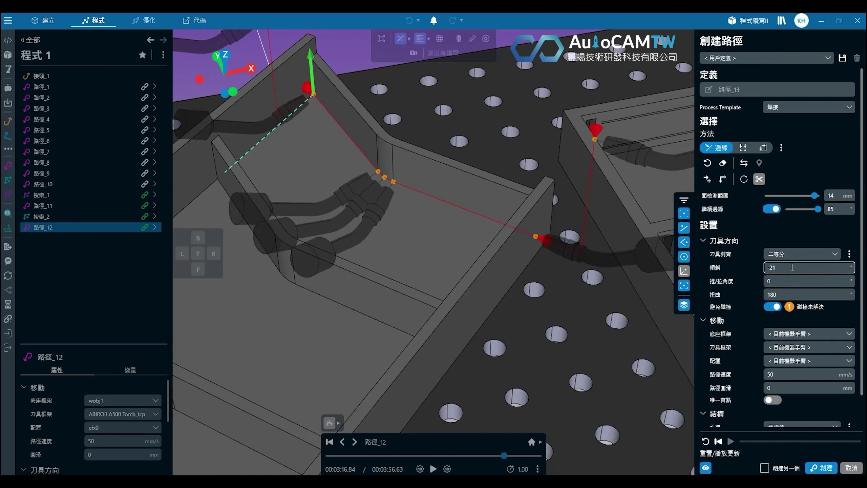
scroll(792, 268, "down", 14)
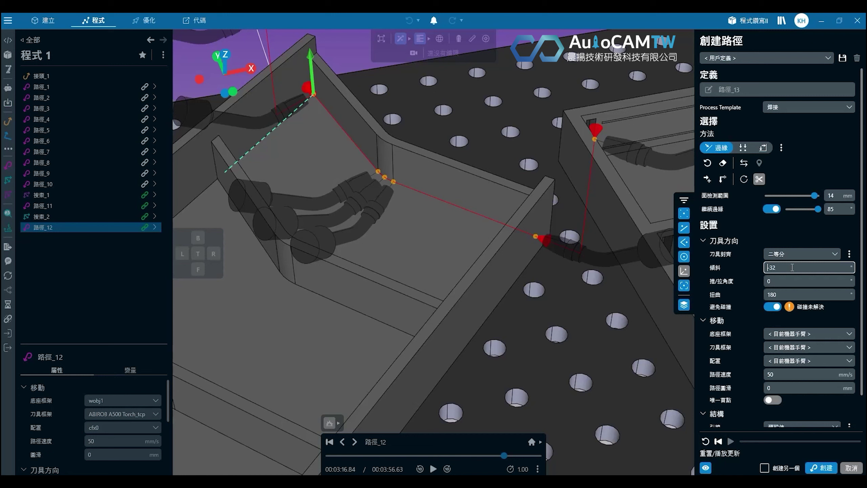
scroll(792, 268, "down", 5)
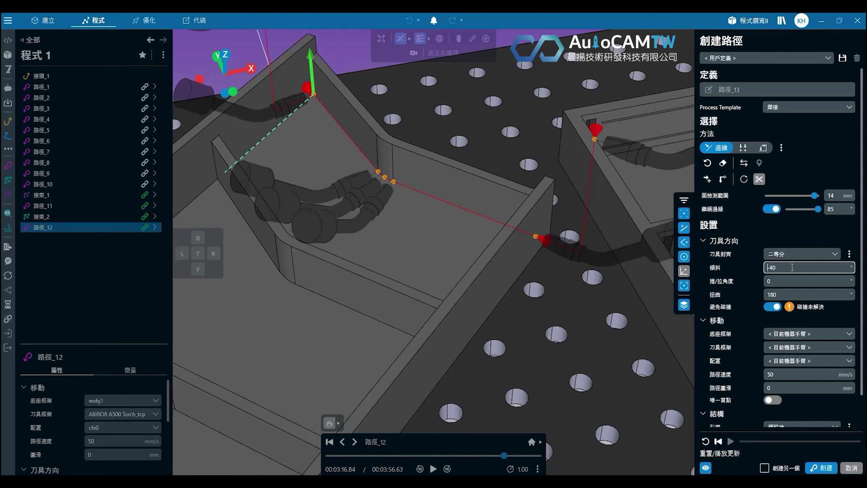
scroll(792, 267, "down", 17)
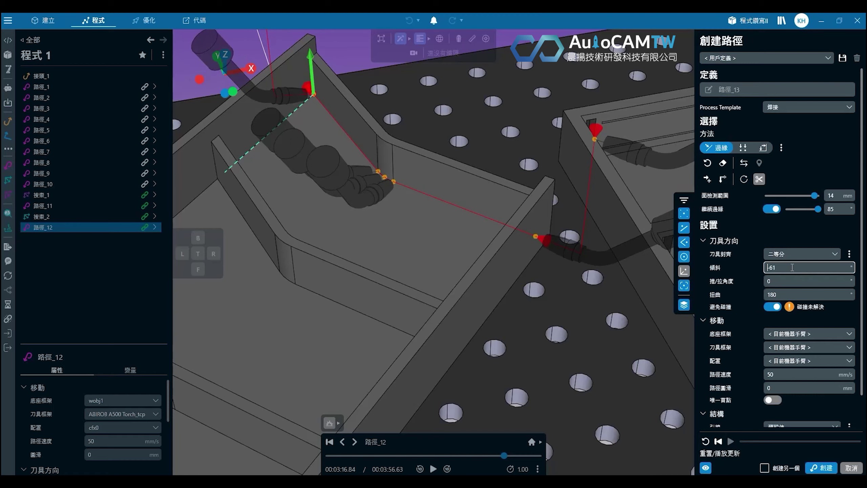
type("-45")
key("Return")
Step: Set the torch tilt (傾斜) of 路徑_13 to -90°
middle_click_drag(313, 242, 232, 173)
type("-90")
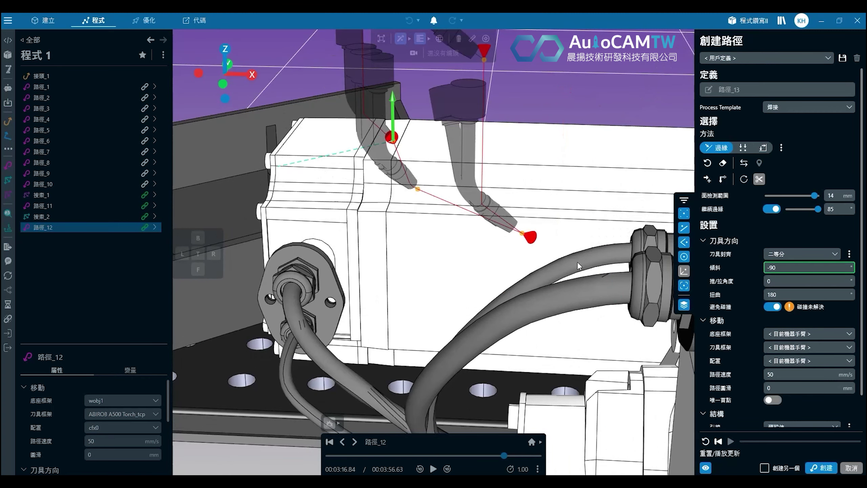
middle_click_drag(362, 181, 484, 212)
scroll(282, 191, "up", 3)
middle_click_drag(281, 190, 219, 185)
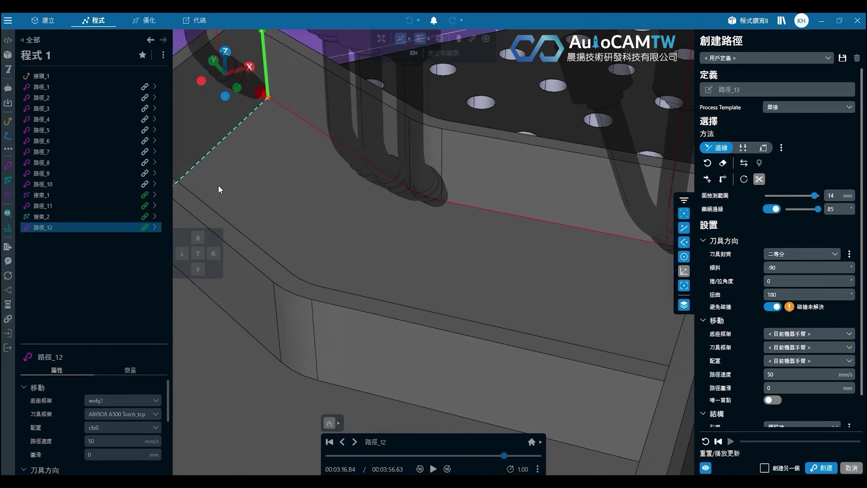
scroll(273, 169, "down", 5)
middle_click_drag(273, 170, 282, 138)
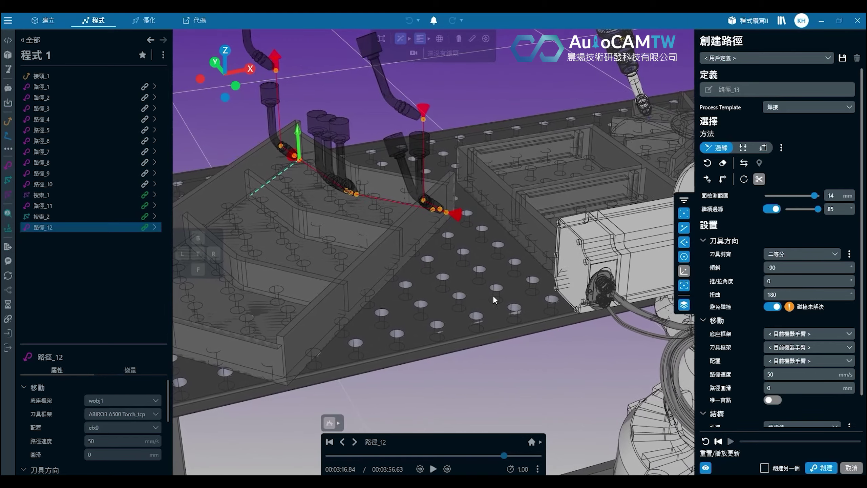
Step: Examine the previewed torch positions along the bent rib, especially at its corner with the side plate, for the unresolved collision
middle_click_drag(366, 218, 392, 278)
scroll(390, 207, "down", 1)
scroll(390, 208, "down", 2)
scroll(386, 227, "down", 8)
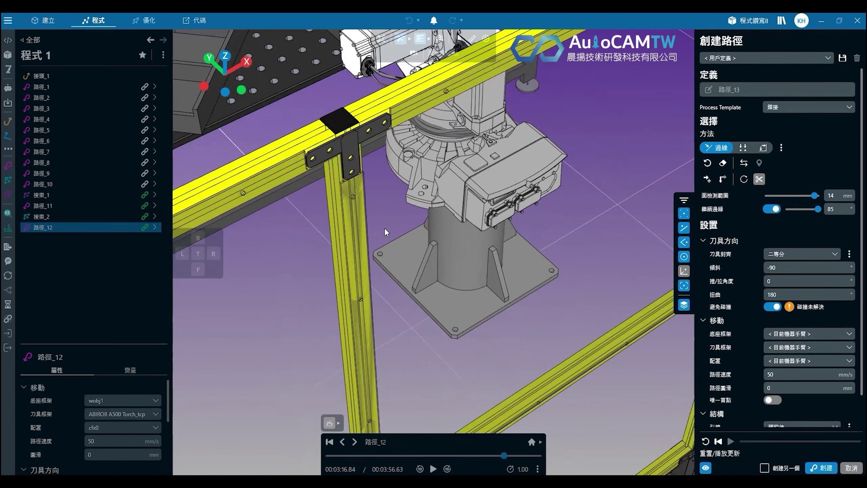
middle_click_drag(385, 226, 604, 349)
left_click(489, 254)
scroll(429, 243, "up", 10)
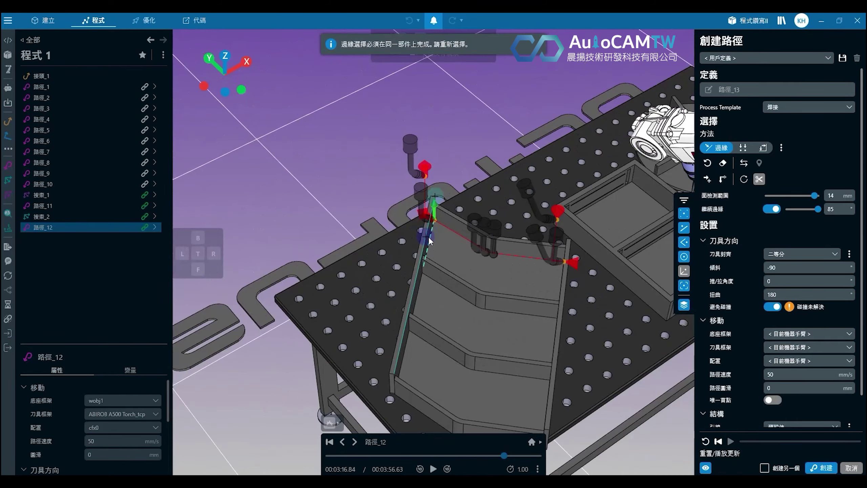
middle_click_drag(426, 214, 280, 126)
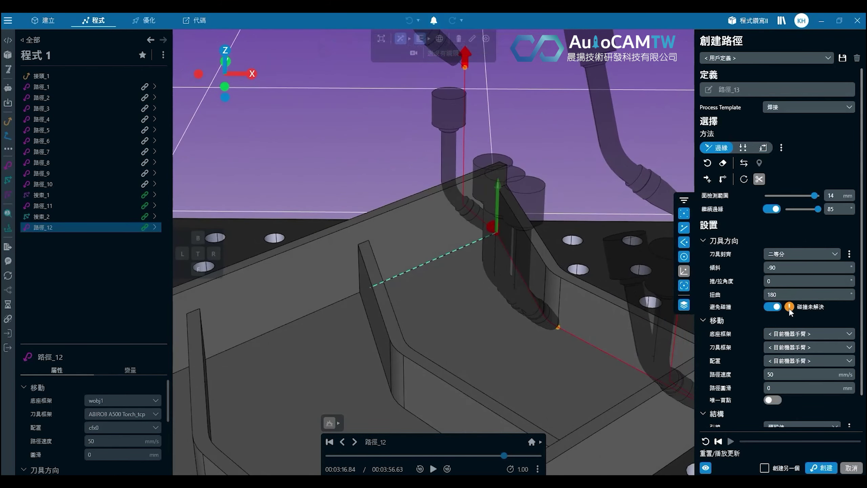
middle_click_drag(473, 288, 543, 299)
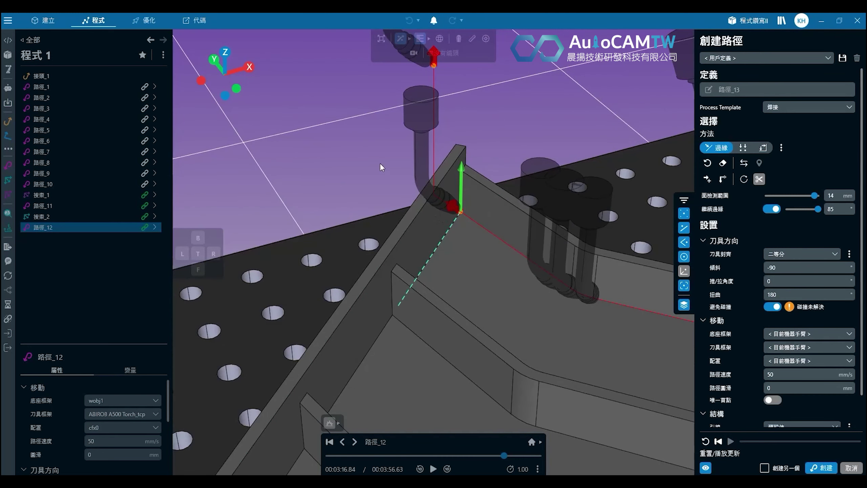
middle_click_drag(546, 237, 427, 219)
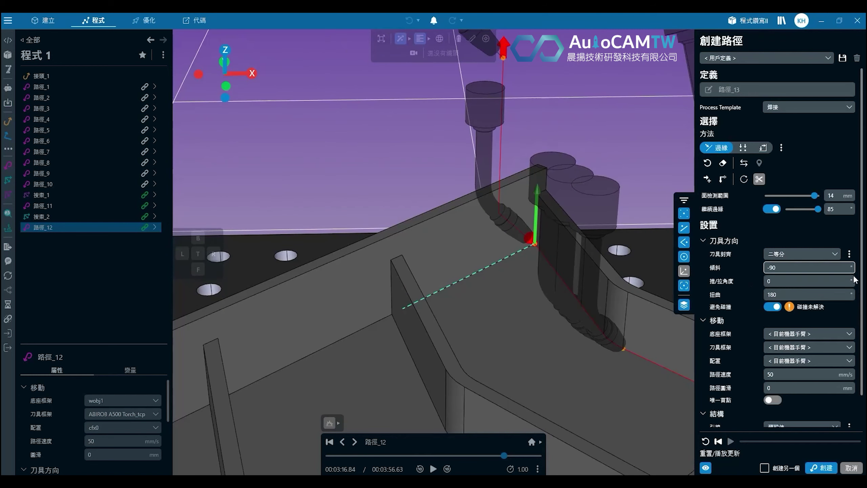
Step: Try an end point offset (終點偏移) of 20 mm in the path configuration of 路徑_13
left_click(782, 147)
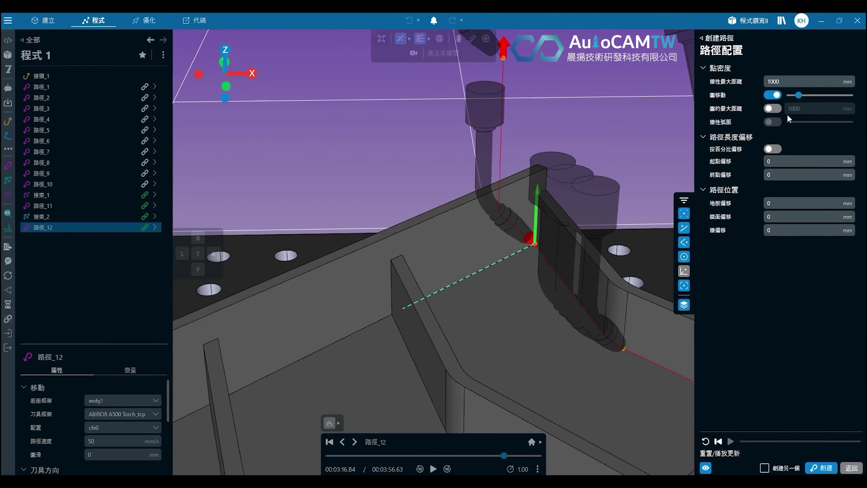
left_click(767, 162)
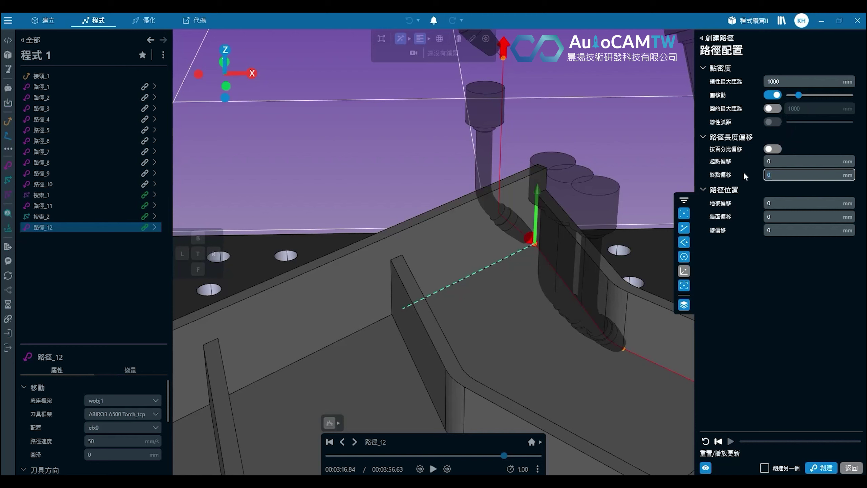
type("5")
left_click(782, 165)
left_click_drag(780, 178, 751, 180)
type("20")
left_click(782, 165)
middle_click_drag(525, 281, 724, 295)
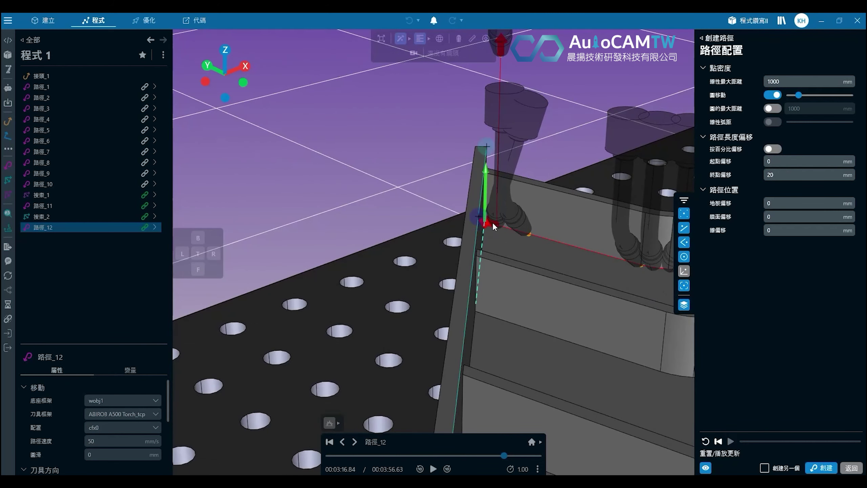
Step: Reset the end point offset (終點偏移) of 路徑_13 to 0 mm and return to the path settings
left_click_drag(785, 175, 708, 177)
type("0")
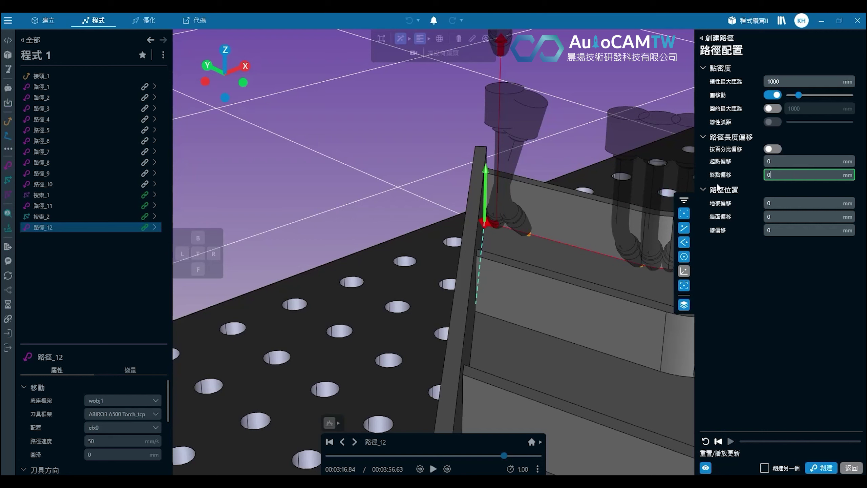
middle_click_drag(560, 241, 478, 248)
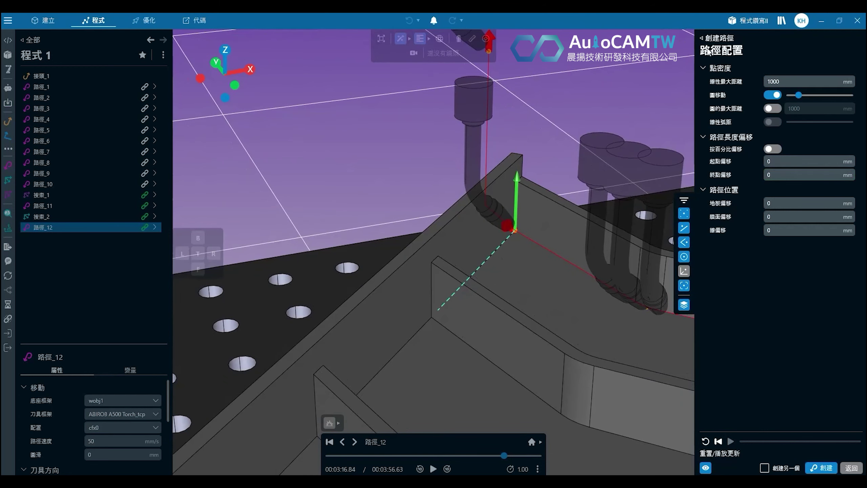
left_click(705, 39)
Step: Preview the robot motion along 路徑_13 up to the corner at the path end and rewind it to the start
left_click(731, 441)
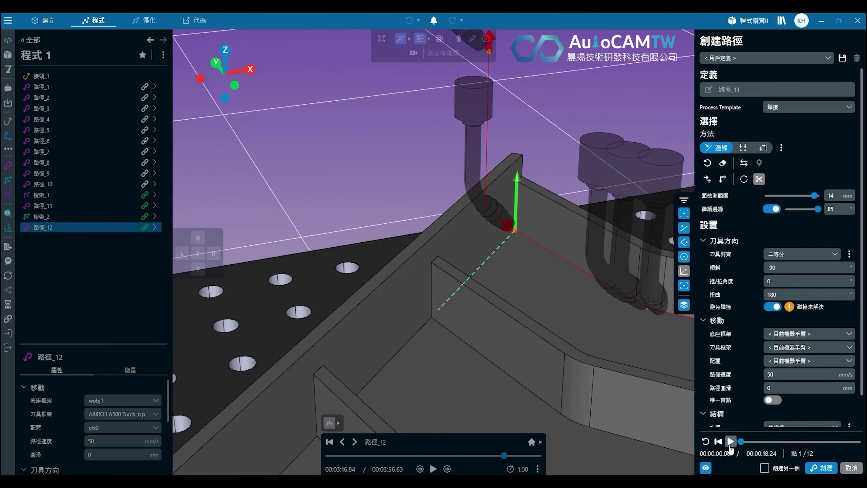
scroll(565, 314, "down", 3)
middle_click_drag(565, 306, 515, 308)
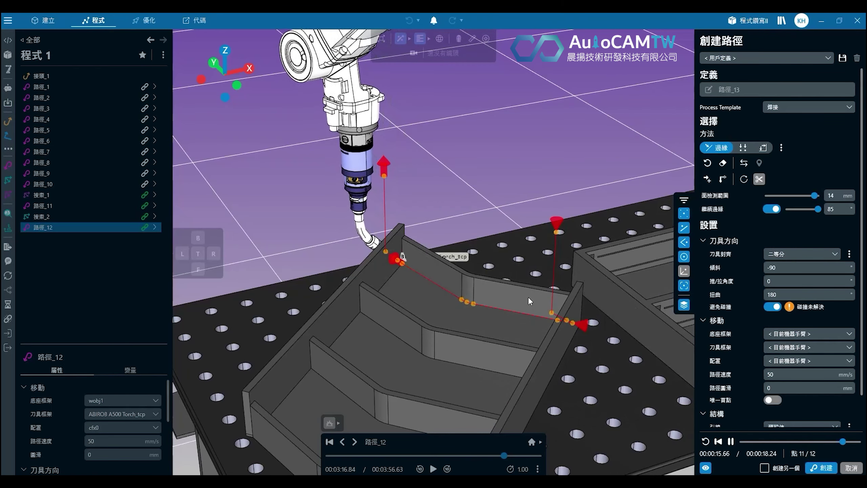
left_click(719, 442)
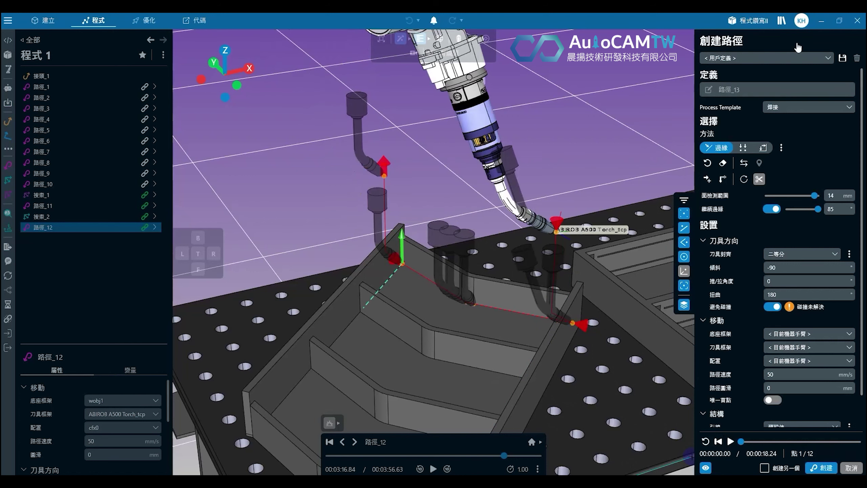
Step: Try end point offsets (終點偏移) of 1 mm and then 5 mm in the path configuration of 路徑_13
left_click(782, 148)
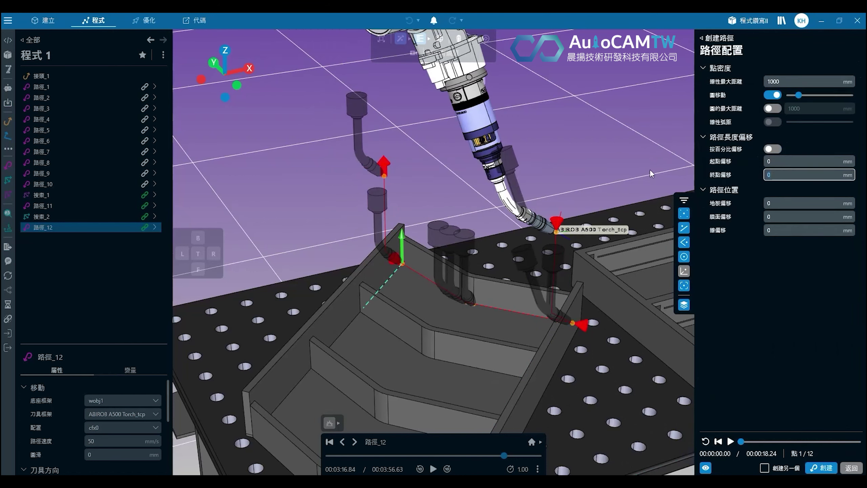
type("1")
key("Return")
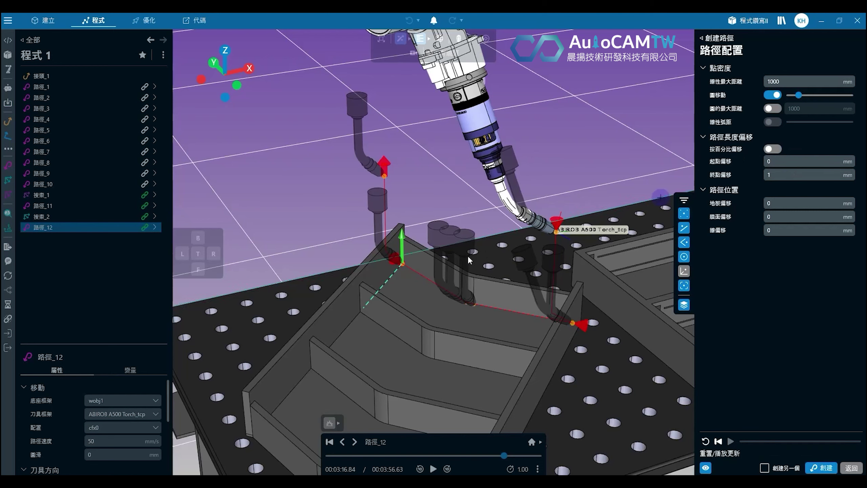
right_click_drag(469, 256, 484, 276)
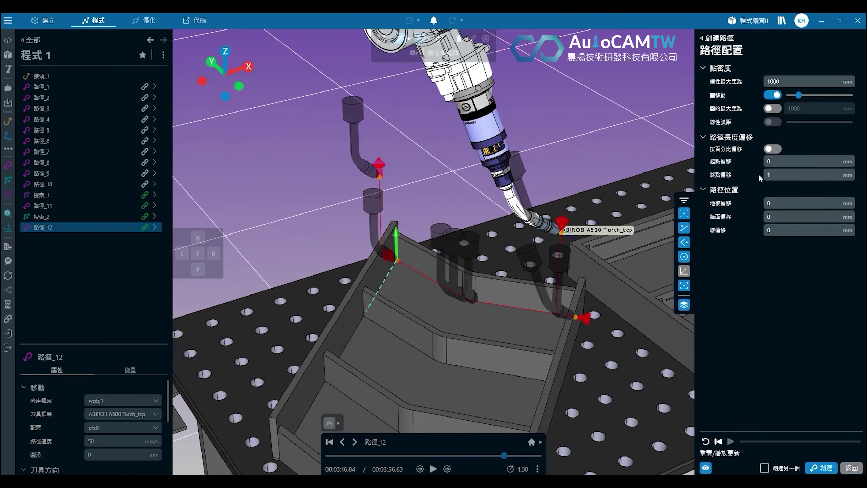
left_click_drag(773, 175, 746, 178)
type("5")
left_click(782, 158)
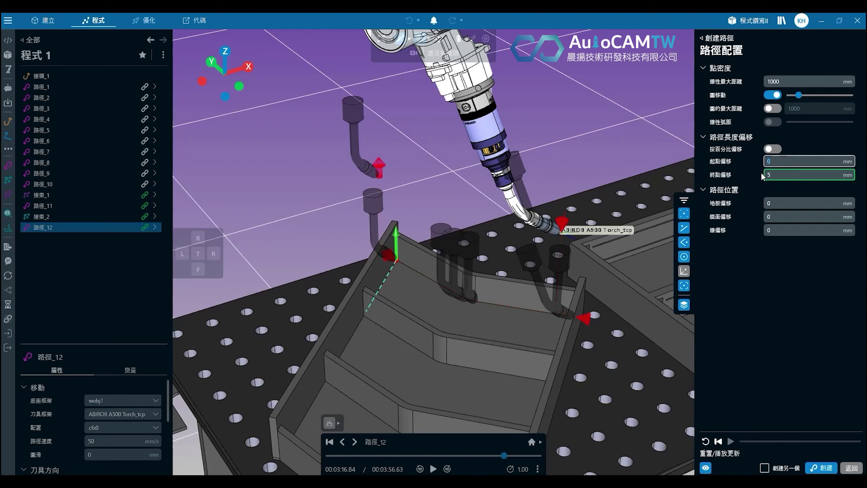
right_click_drag(437, 275, 428, 281)
scroll(385, 255, "up", 3)
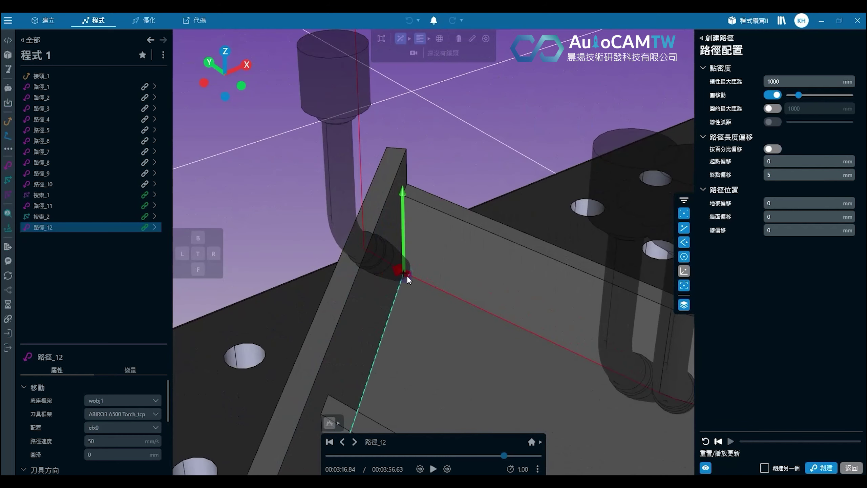
Step: Set the end point offset (終點偏移) of 路徑_13 to 15 mm and return to the path settings
middle_click_drag(407, 277, 437, 267)
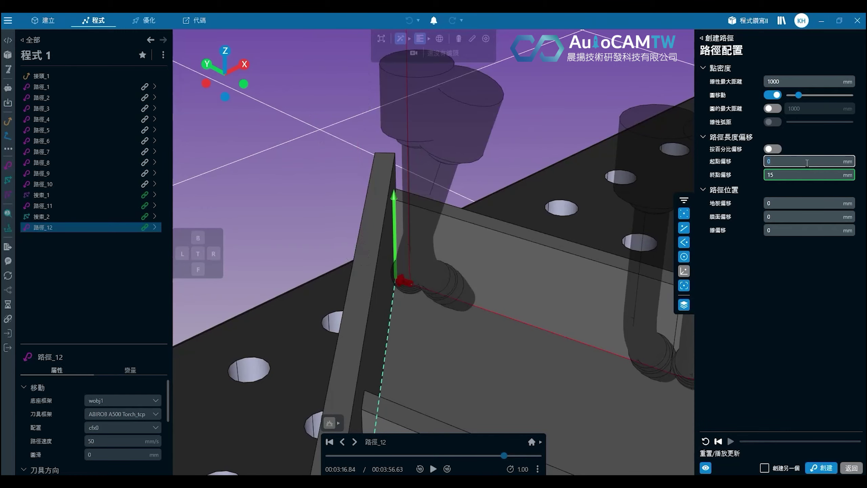
middle_click_drag(527, 310, 475, 318)
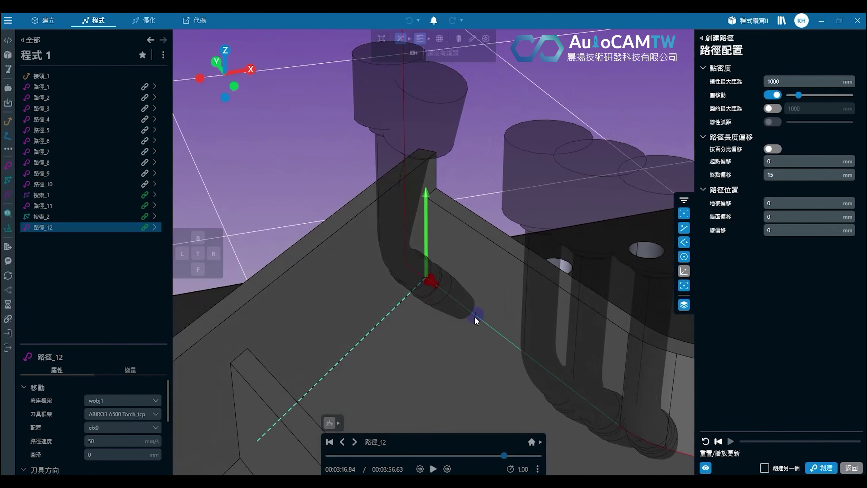
middle_click_drag(441, 279, 441, 318)
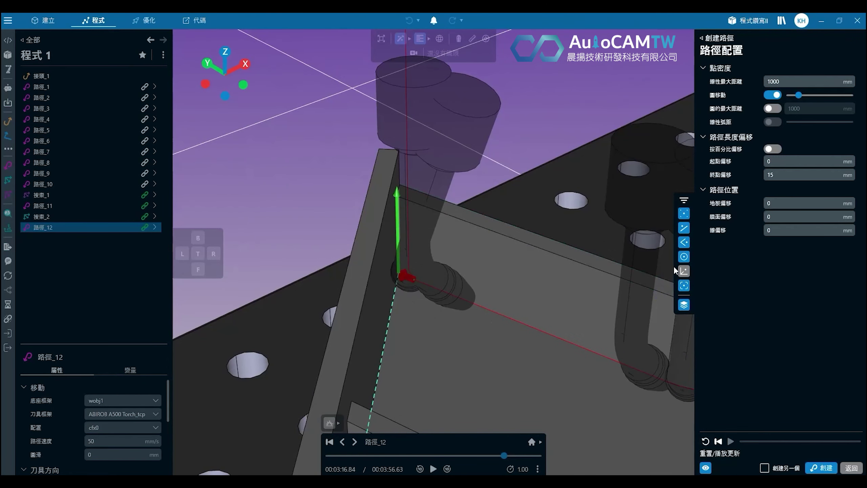
left_click(707, 39)
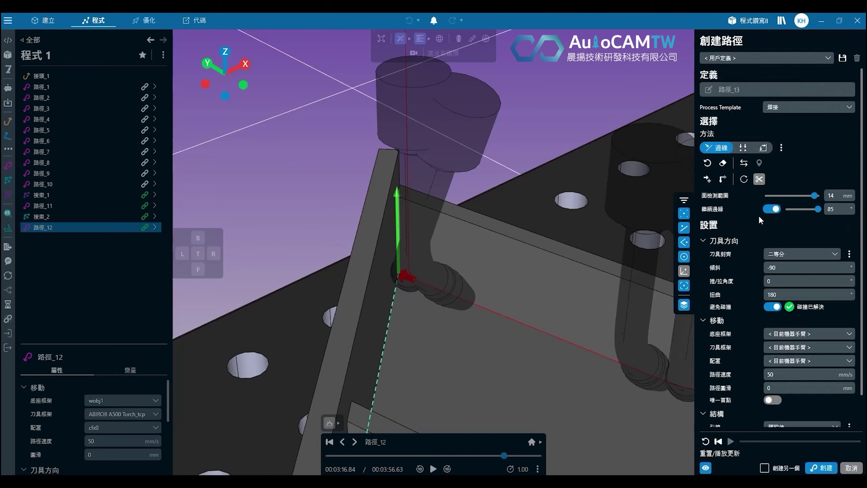
Step: Preview the full robot motion along 路徑_13 to its last point and create the path
left_click(731, 441)
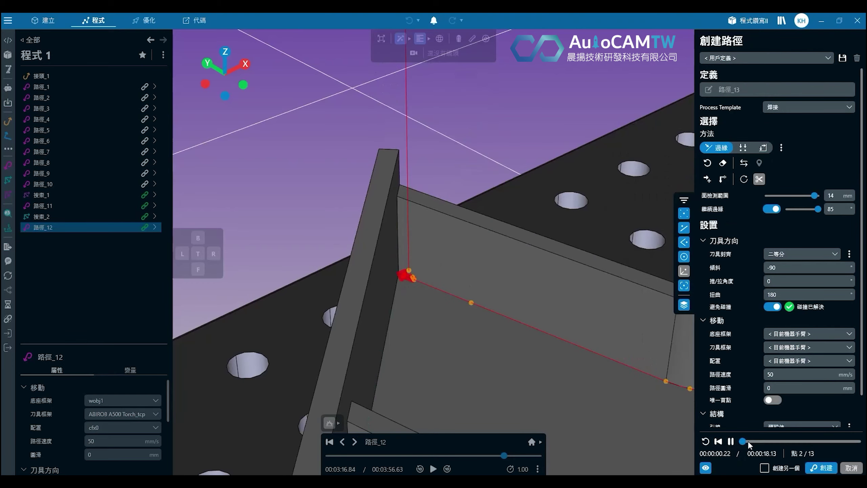
scroll(549, 374, "down", 3)
middle_click_drag(557, 369, 396, 317)
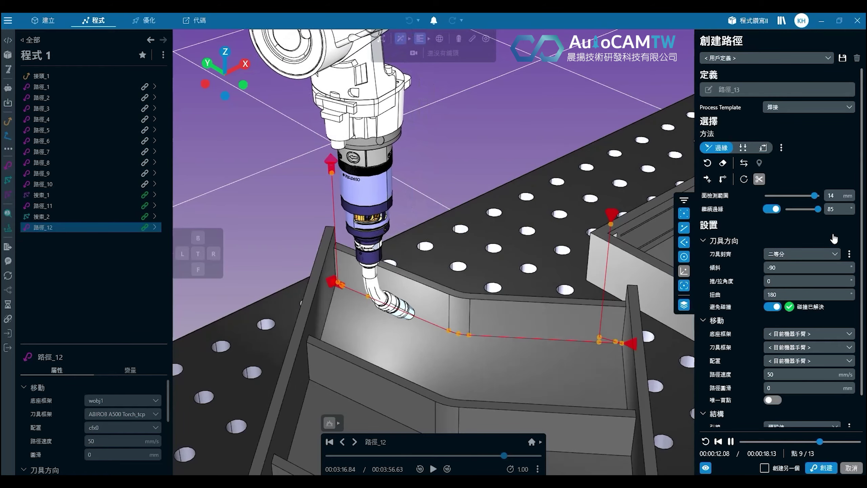
middle_click_drag(368, 307, 391, 281)
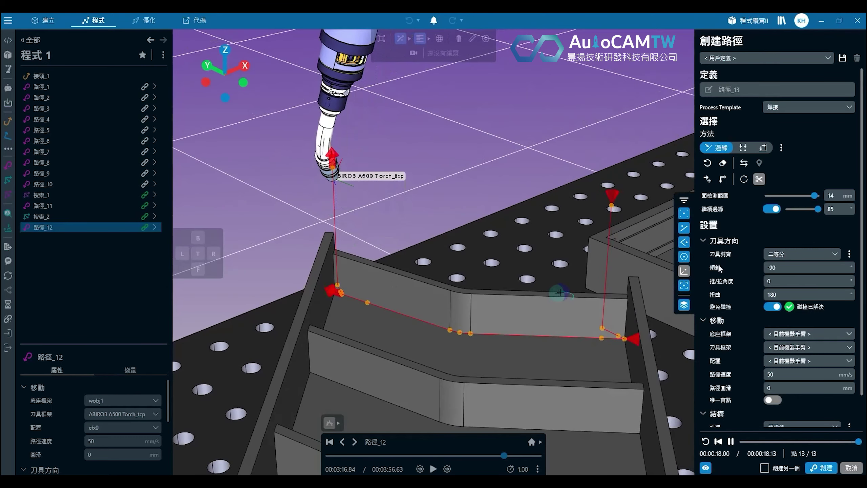
middle_click_drag(517, 310, 476, 238)
left_click(829, 469)
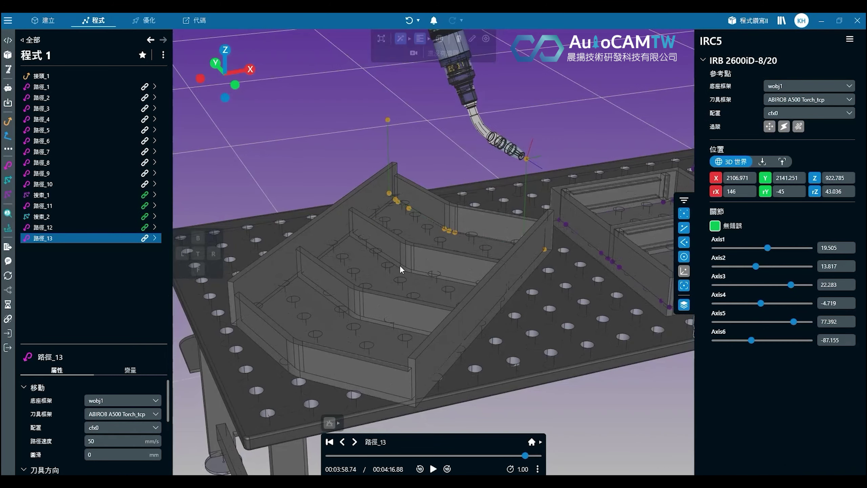
Step: Start an automatic touch search for 路徑_13 on the bent-rib part with the search type 起點-終點
middle_click_drag(400, 265, 262, 261)
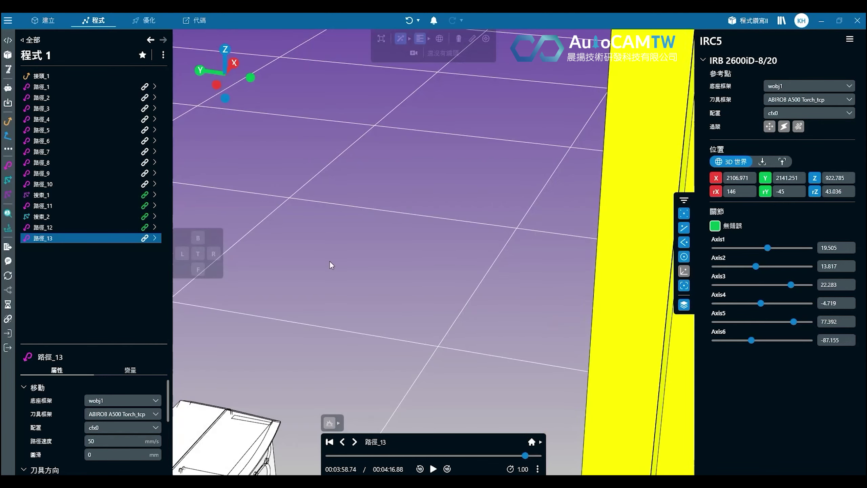
middle_click_drag(422, 227, 373, 269)
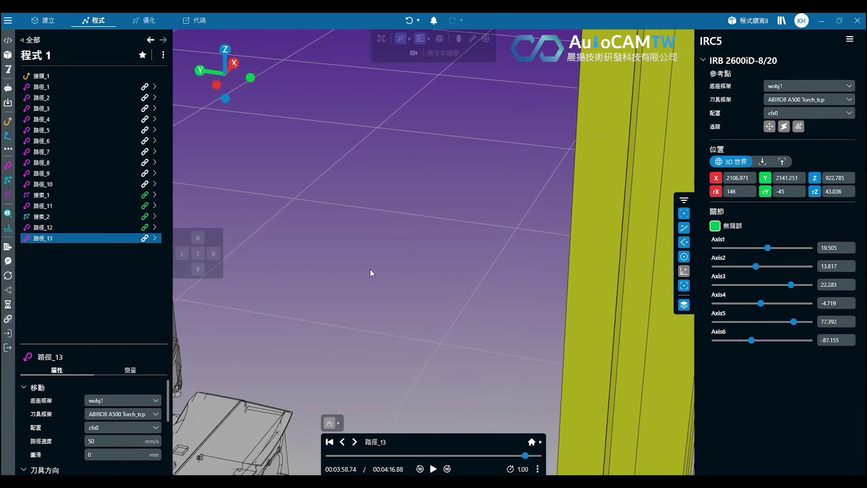
left_click(381, 38)
middle_click_drag(467, 226, 359, 260)
scroll(290, 298, "up", 7)
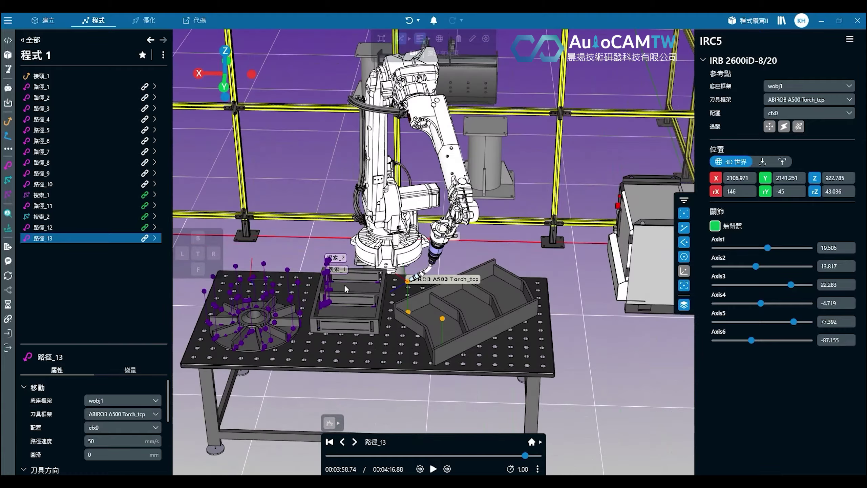
scroll(344, 286, "up", 5)
middle_click_drag(534, 344, 236, 259)
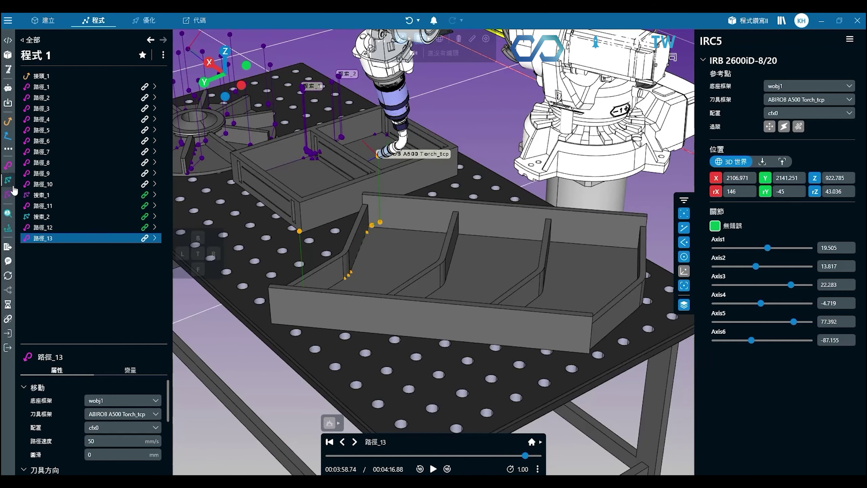
left_click(12, 186)
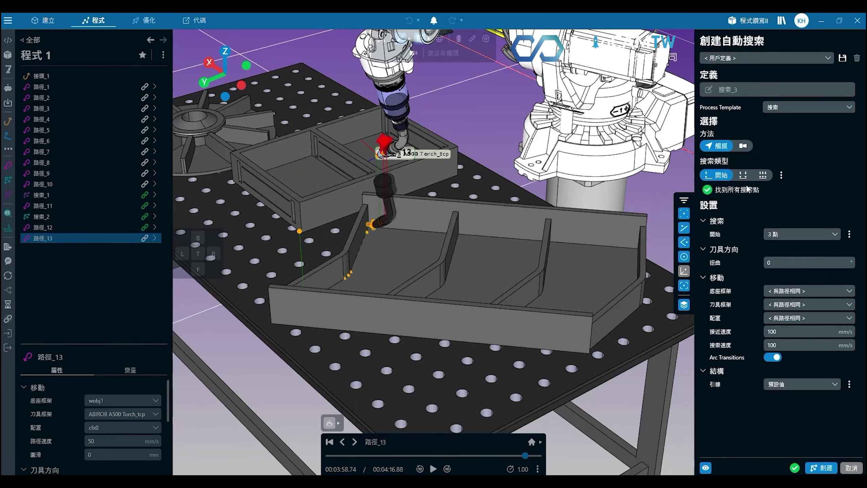
scroll(408, 253, "up", 3)
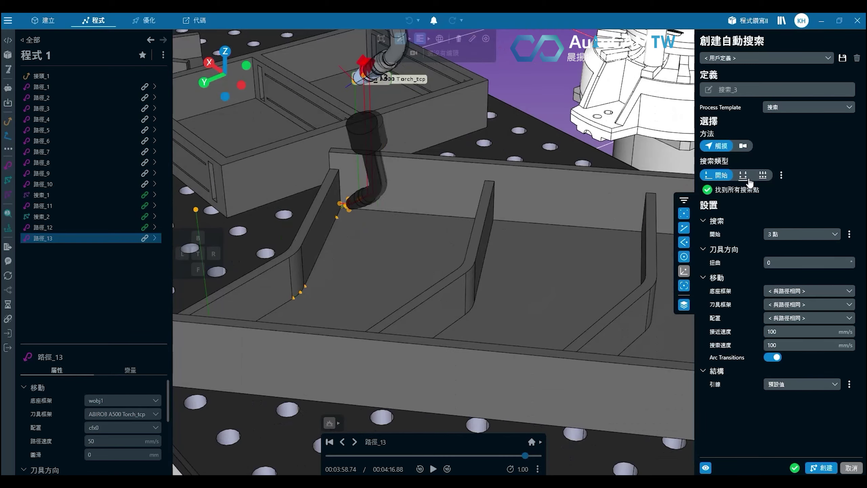
left_click(743, 175)
middle_click_drag(384, 264, 264, 274)
middle_click_drag(345, 279, 556, 372)
middle_click_drag(502, 359, 418, 328)
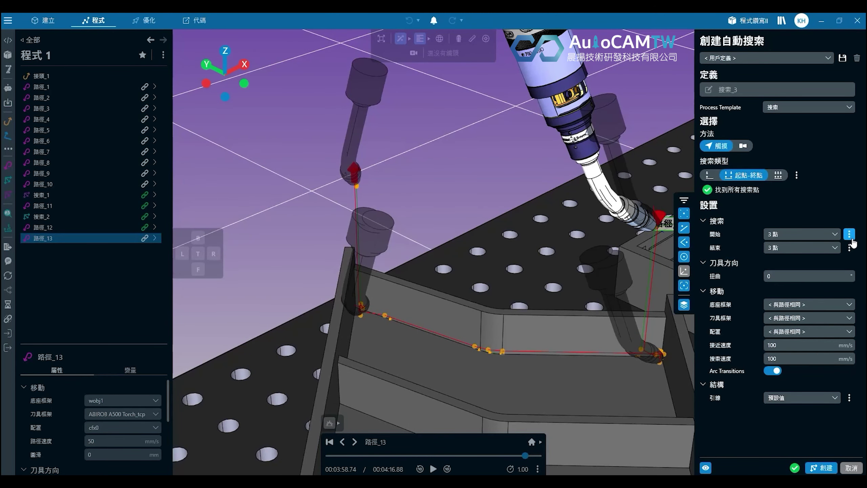
Step: Set both the start (開始) and end (結束) searches to 2 點 and create the automatic search
left_click(778, 228)
left_click(782, 248)
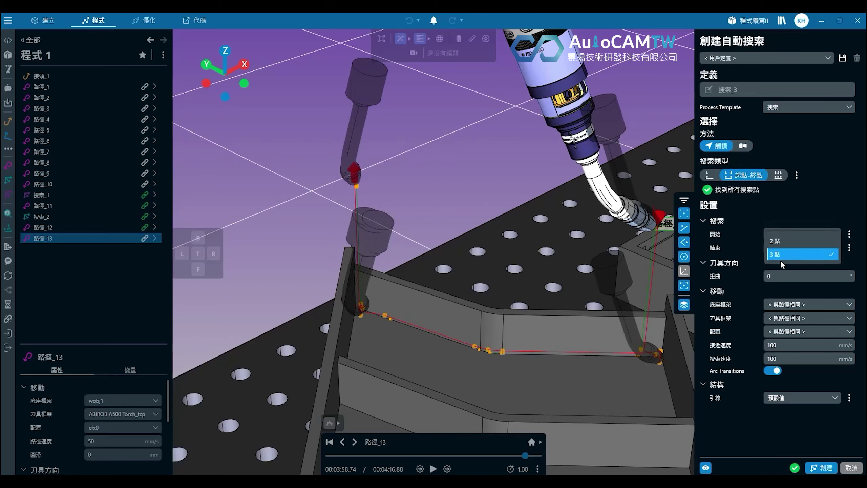
left_click(781, 243)
middle_click_drag(485, 347, 448, 344)
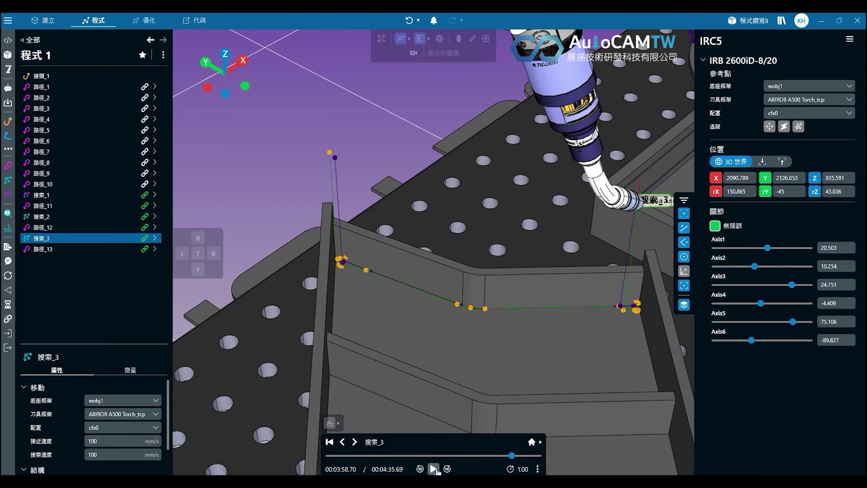
Step: Simulate the touch search of 搜索_3, examining the torch at both rib ends, and reset the simulation to the home position
left_click(433, 469)
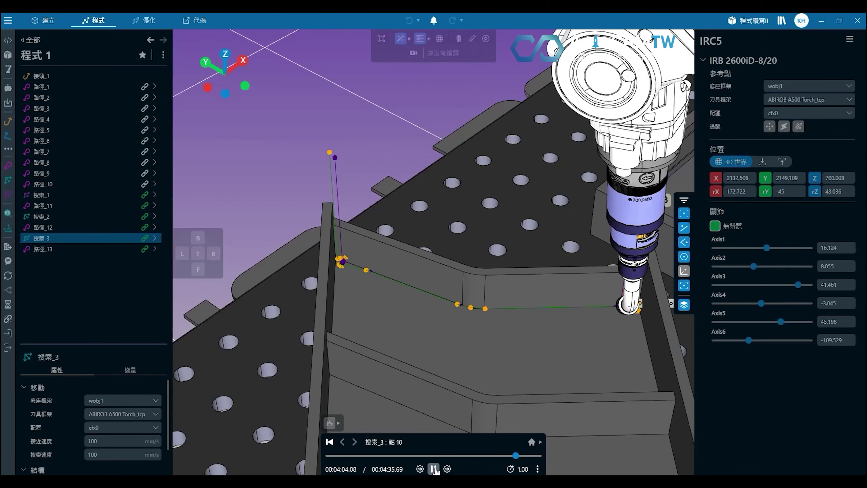
middle_click_drag(597, 362, 421, 360)
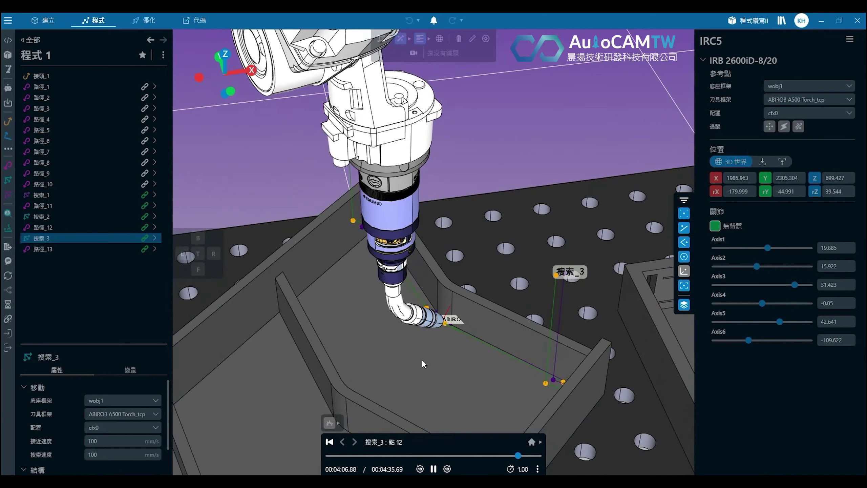
middle_click_drag(423, 312, 454, 263)
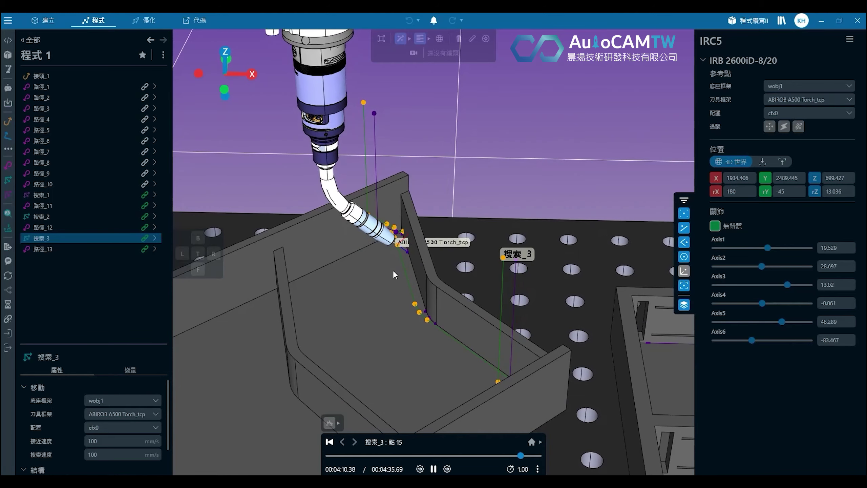
middle_click_drag(406, 247, 451, 243)
middle_click_drag(311, 297, 483, 274)
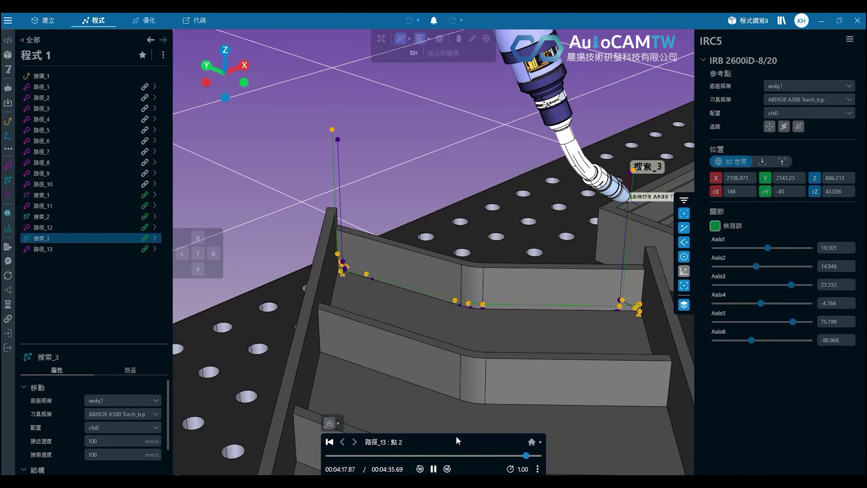
left_click(328, 442)
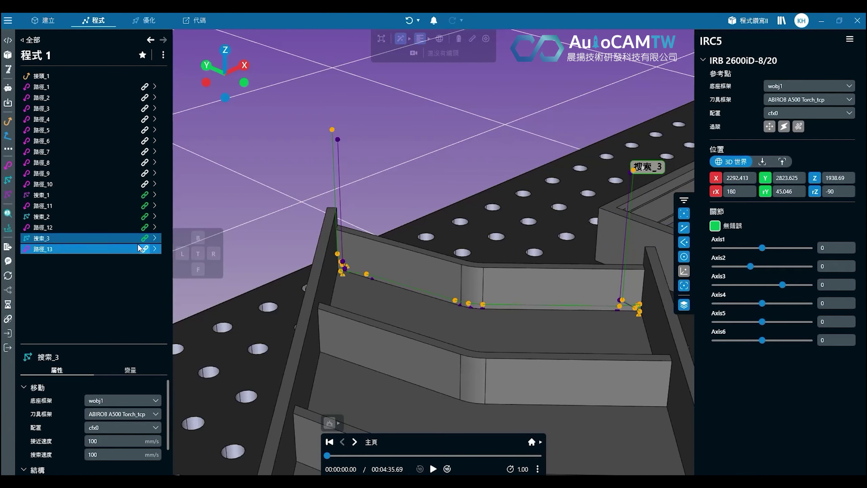
Step: Expand 搜索_3 in the program tree and check the robot pose at its search points up to the departure point
left_click(155, 238)
left_click(133, 265)
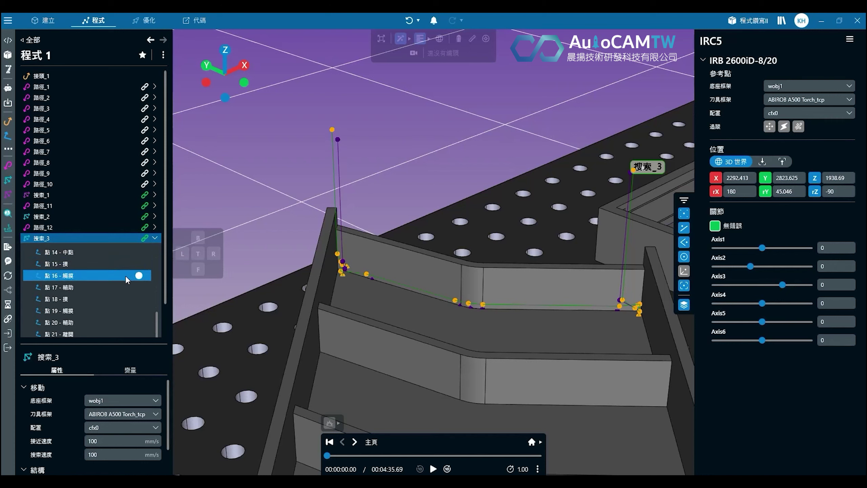
scroll(108, 293, "up", 3)
scroll(108, 270, "down", 3)
left_click(96, 310)
left_click(99, 319)
scroll(103, 321, "down", 2)
left_click(102, 313)
scroll(104, 321, "down", 2)
left_click(105, 322)
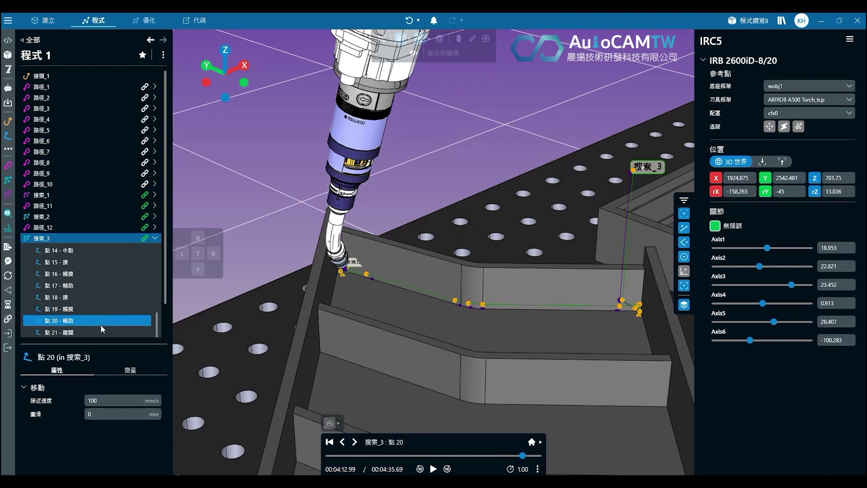
left_click(102, 327)
Step: Go back through points 19 to 16 of 搜索_3 and examine the torch clearance at the rib's end corner
left_click(98, 310)
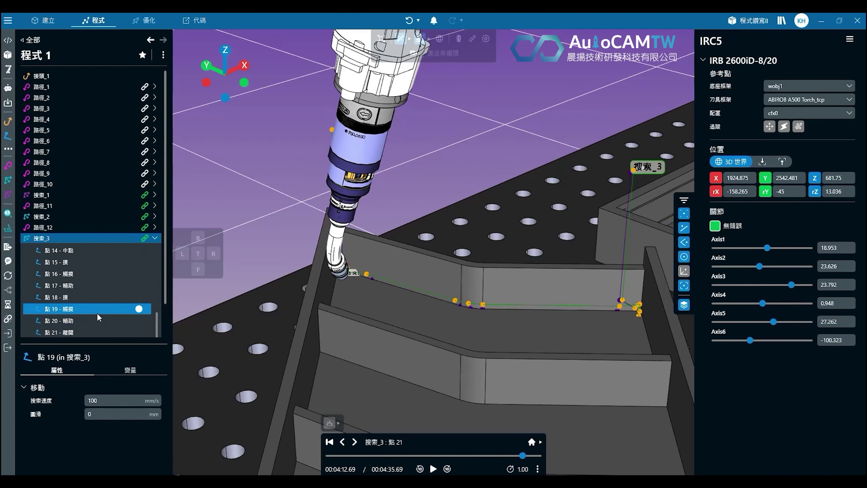
left_click(96, 296)
left_click(100, 286)
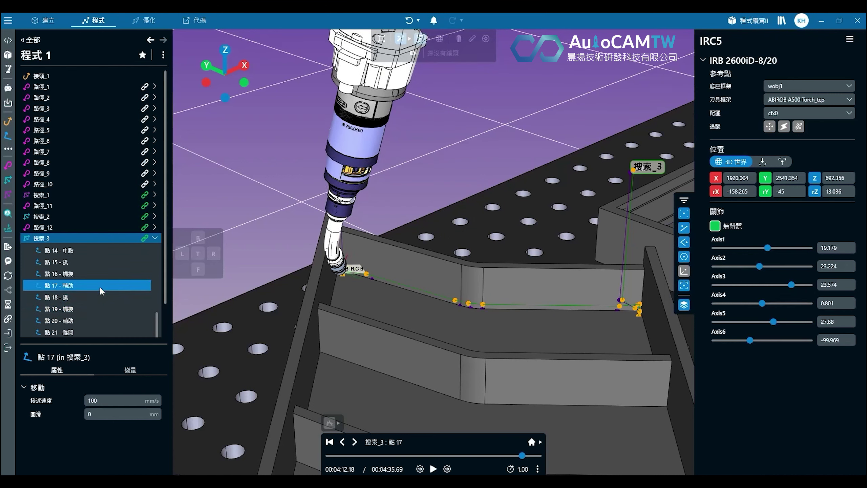
left_click(101, 276)
mouse_move(341, 257)
middle_mouse_down()
mouse_move(375, 258)
mouse_move(356, 257)
middle_mouse_up()
scroll(357, 256, "up", 10)
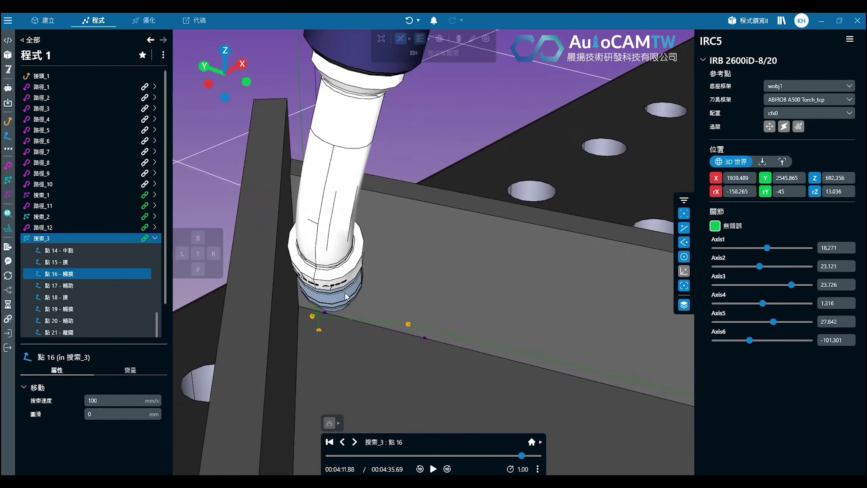
middle_click_drag(379, 356, 123, 233)
Step: Modify the end point settings (終點設定) of 搜索_3, setting the 路徑 distance of 搜索 1 and 搜索 2 to 35 mm
right_click_drag(124, 233, 147, 241)
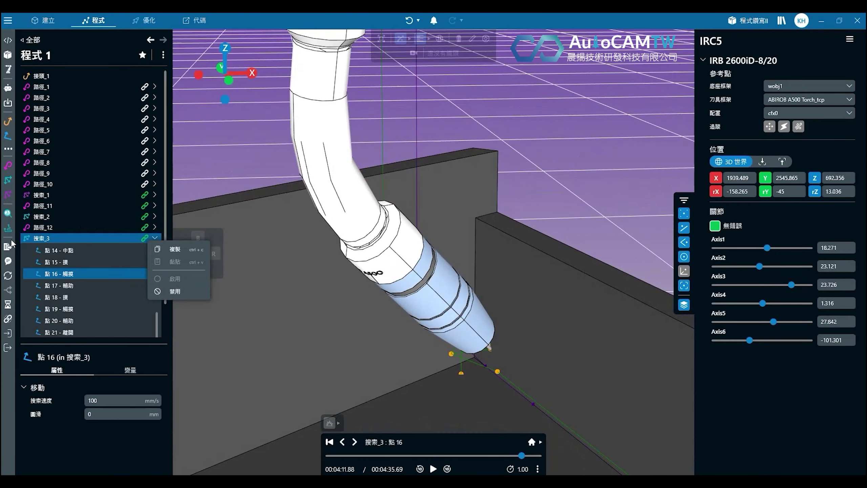
left_click(72, 285)
right_click(92, 238)
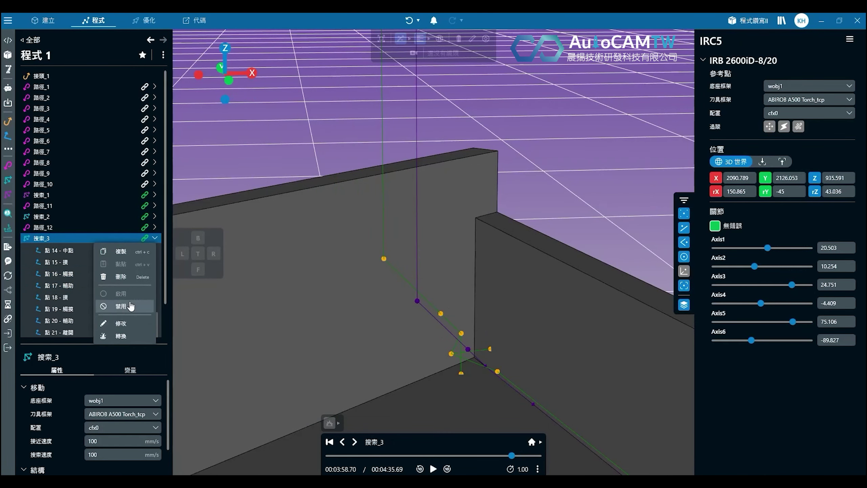
left_click(121, 323)
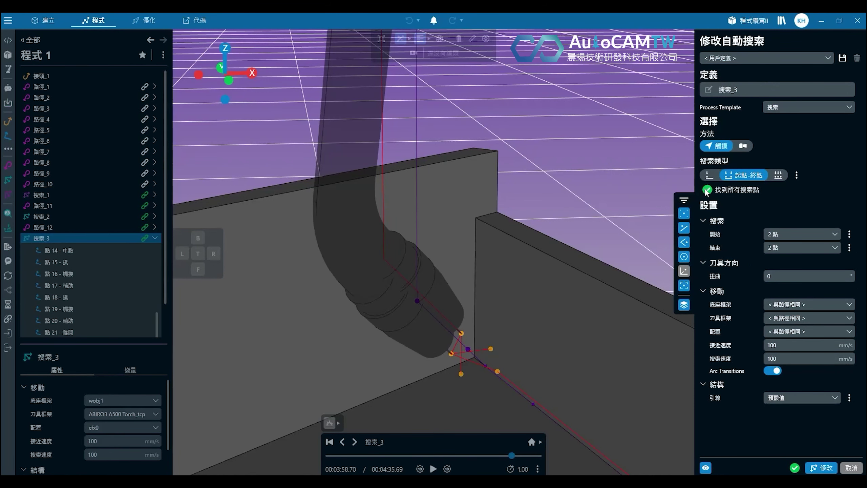
left_click(848, 248)
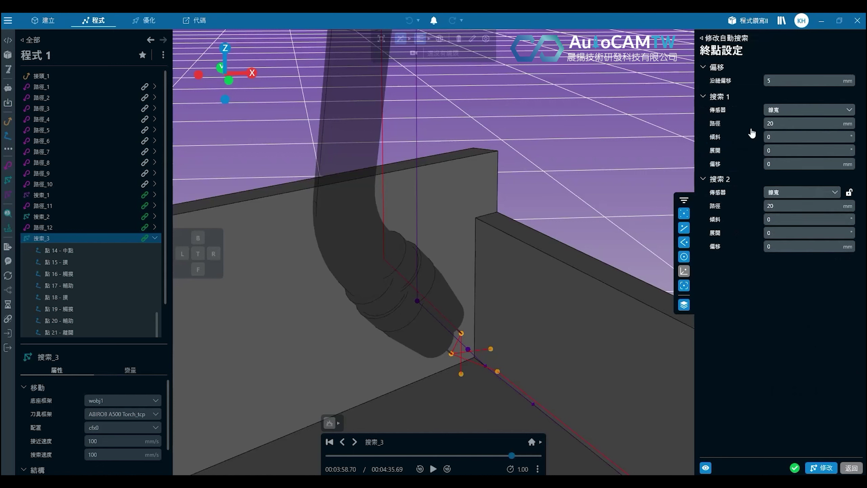
left_click(825, 141)
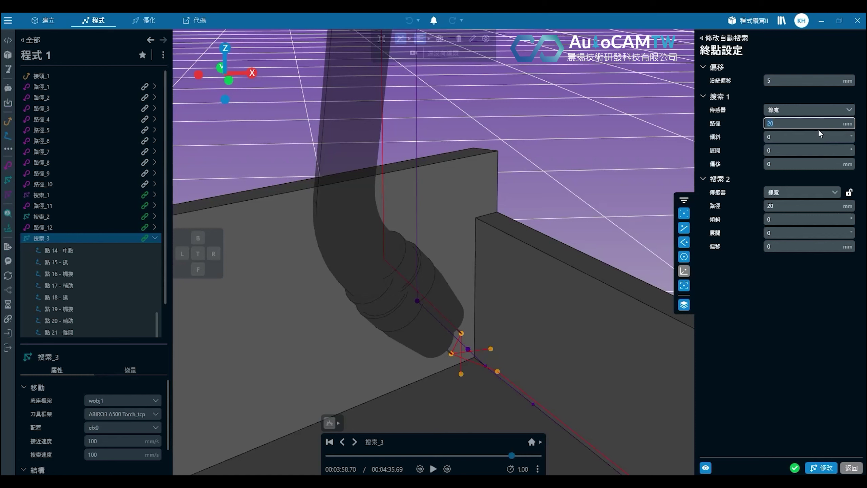
type("35")
left_click(807, 162)
left_click(784, 219)
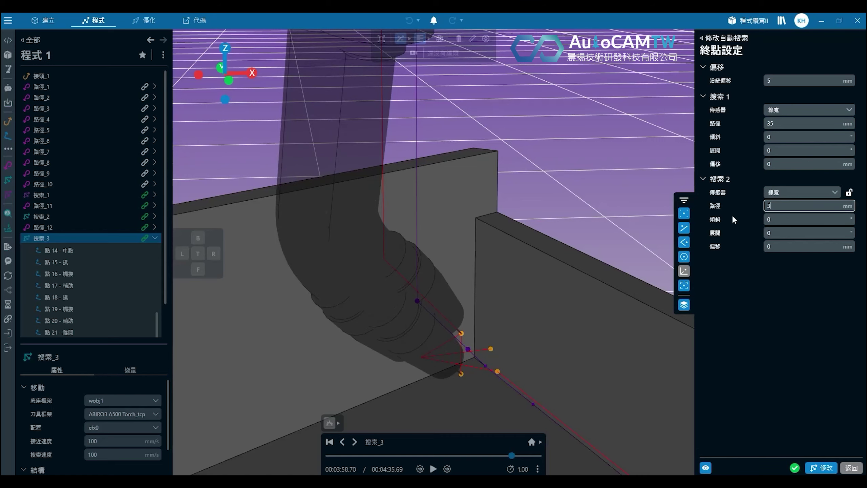
left_click(773, 220)
Step: Set the offset along the seam (沿縫偏移) of the end search to 30 mm
middle_click_drag(477, 342, 693, 307)
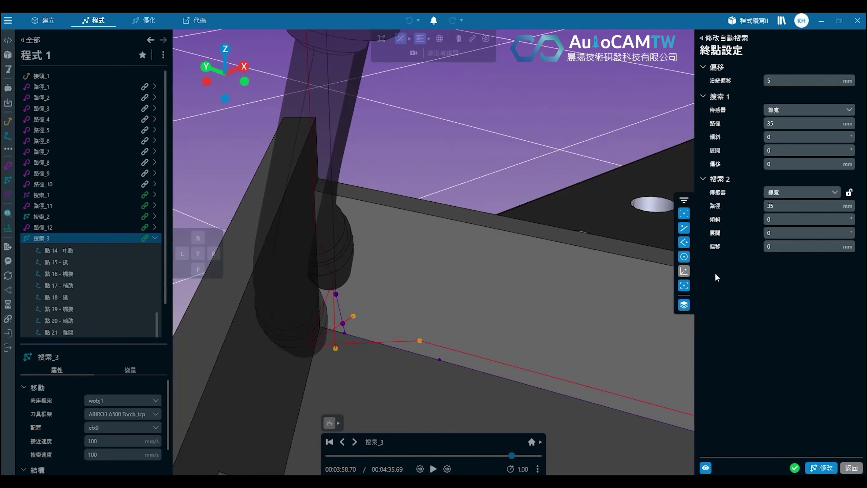
type("30")
left_click(772, 123)
middle_click_drag(469, 319, 351, 313)
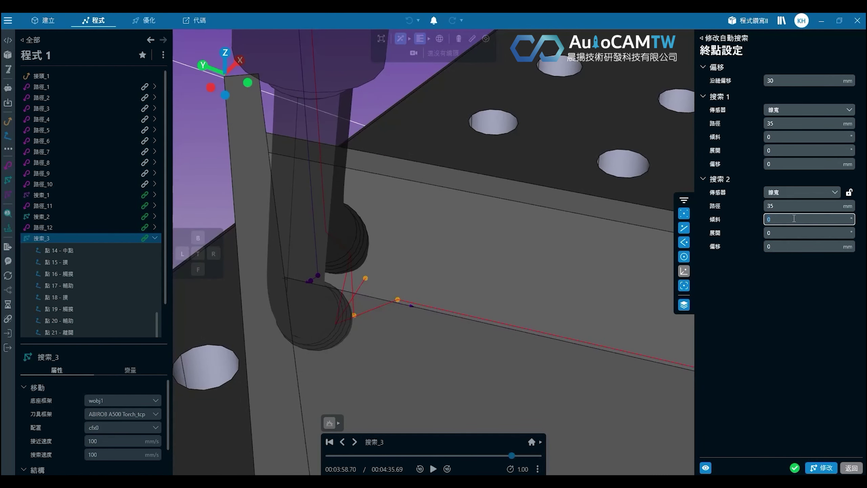
Step: Set the tilt (傾斜) of both 搜索 2 and 搜索 1 to 5° in the end point settings
type("5")
scroll(792, 218, "up", 1)
scroll(793, 219, "down", 2)
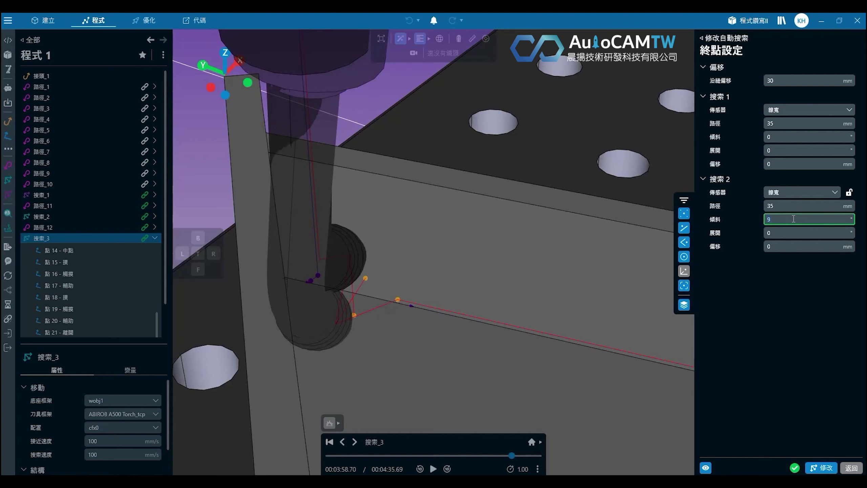
left_click(797, 136)
type("5")
scroll(798, 135, "up", 5)
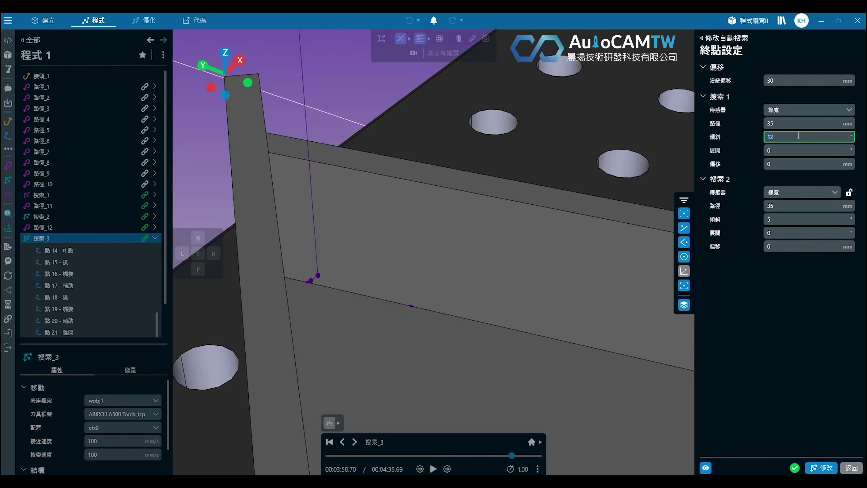
scroll(798, 136, "down", 5)
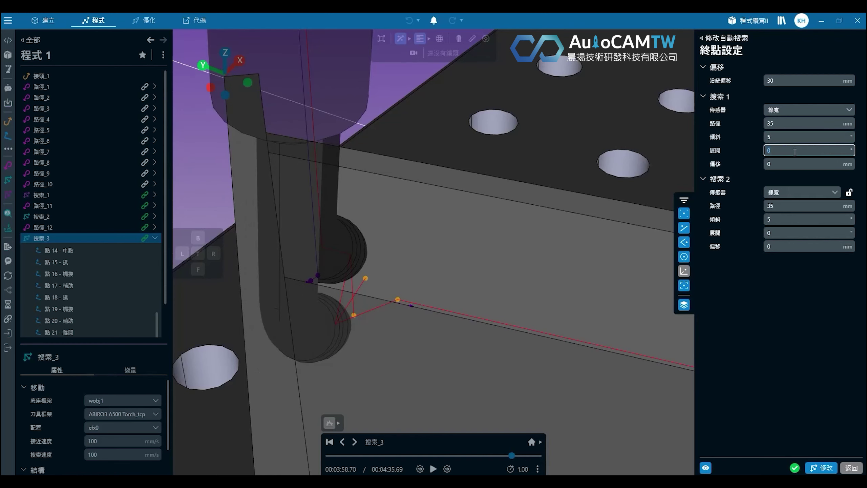
Step: Set the spread (展開) of both 搜索 1 and 搜索 2 to -12° in the end point settings
scroll(795, 152, "down", 10)
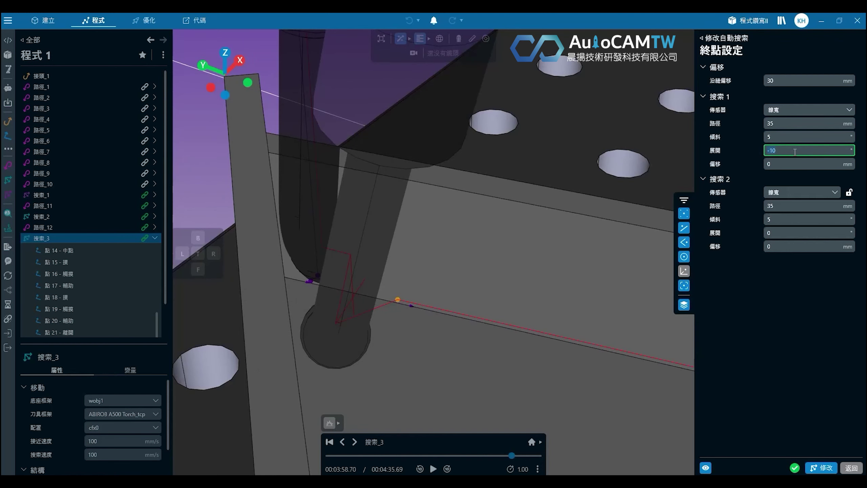
scroll(794, 152, "down", 2)
scroll(437, 276, "down", 5)
middle_click_drag(442, 276, 410, 284)
scroll(820, 235, "down", 12)
middle_click_drag(492, 295, 559, 306)
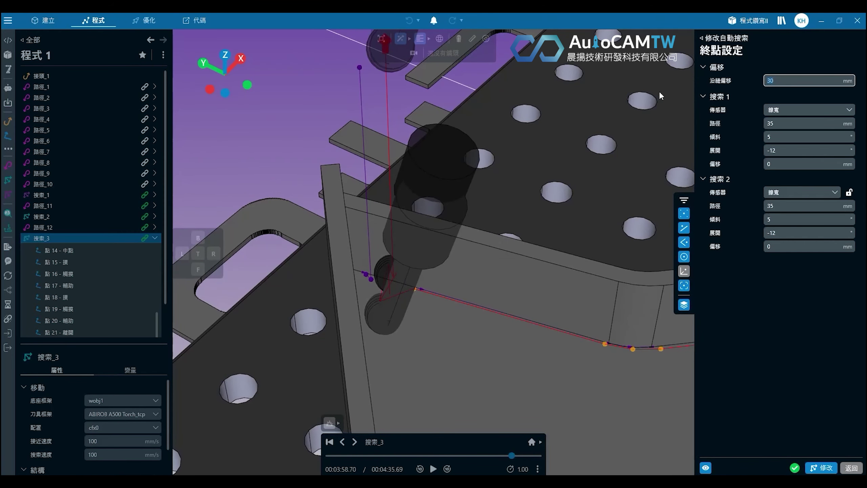
Step: Return the offset along the seam (沿縫偏移) to 30 mm and apply the modification to 搜索_3
middle_click_drag(533, 311, 556, 343)
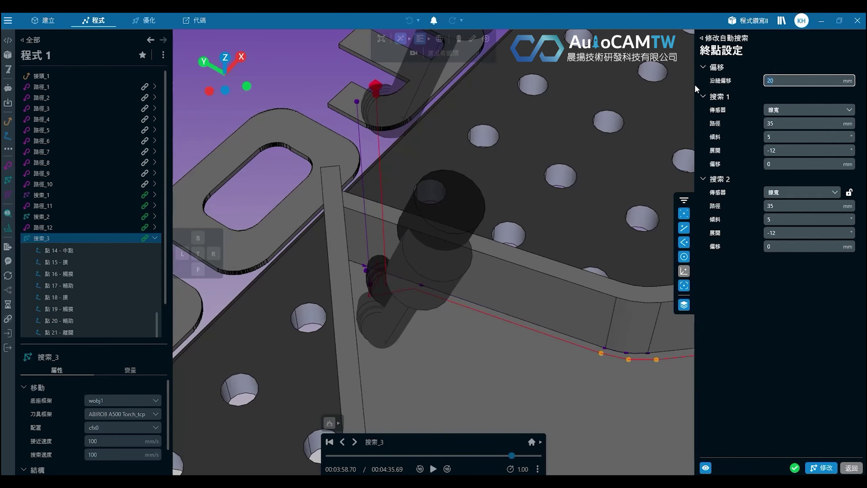
type("30")
left_click(791, 125)
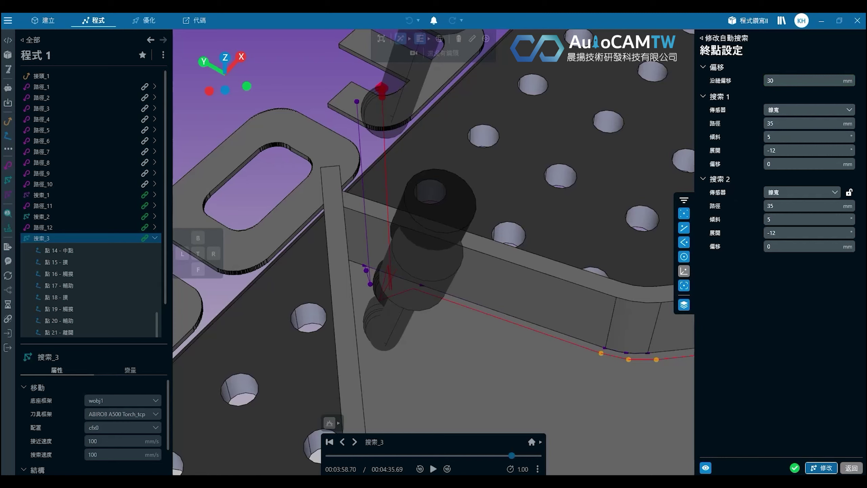
middle_click_drag(439, 322, 397, 302)
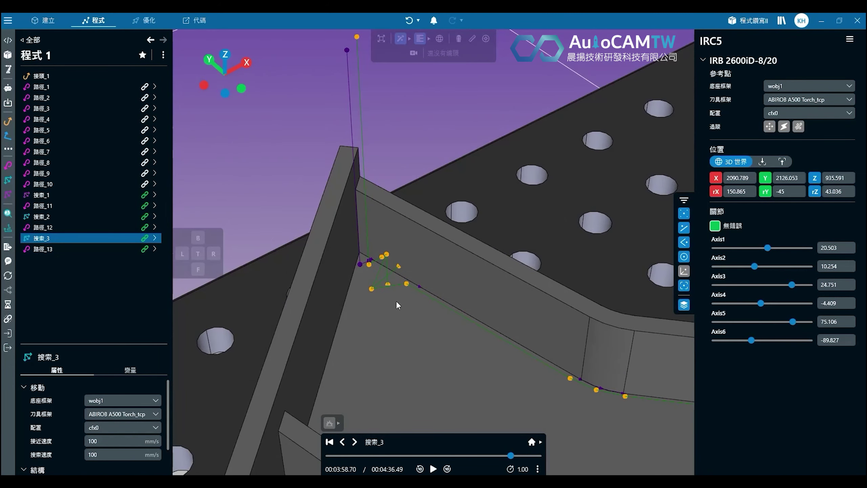
Step: Transform 搜索_3 and 路徑_13 by translation (平移), from the first rib's side face to the matching face of the neighbouring rib
middle_click_drag(414, 263, 315, 174)
scroll(413, 254, "down", 5)
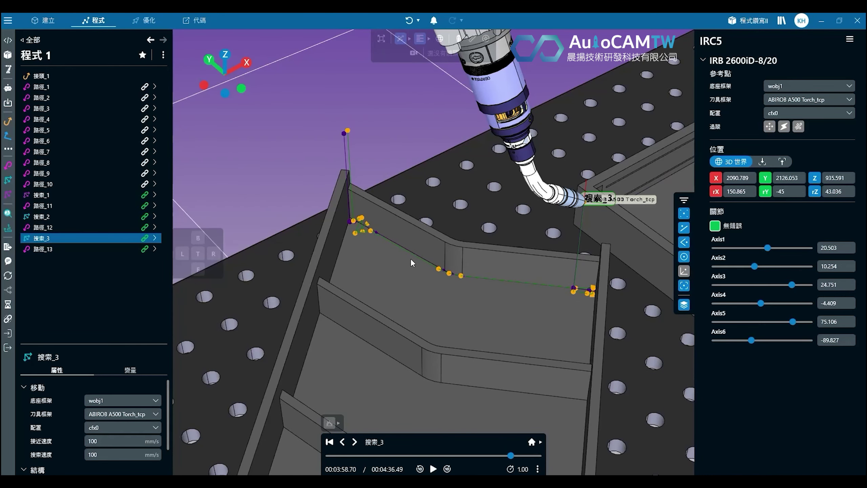
middle_click_drag(411, 258, 393, 97)
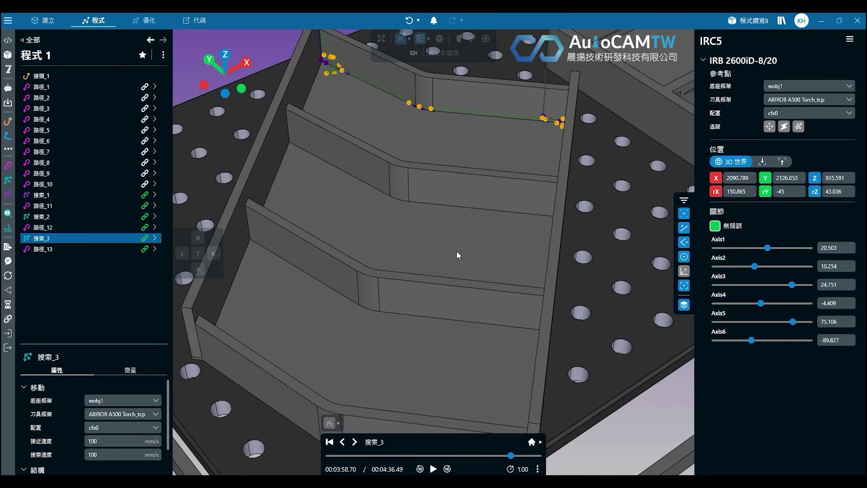
left_click(84, 248, "shift")
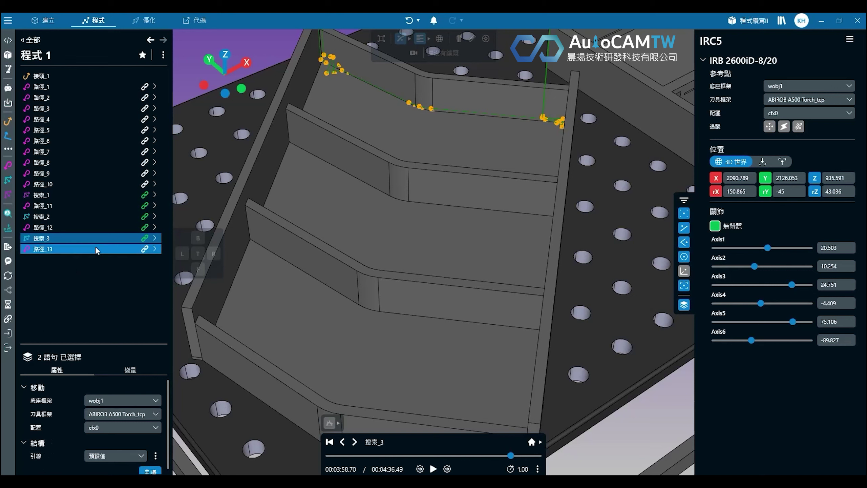
right_click(100, 251)
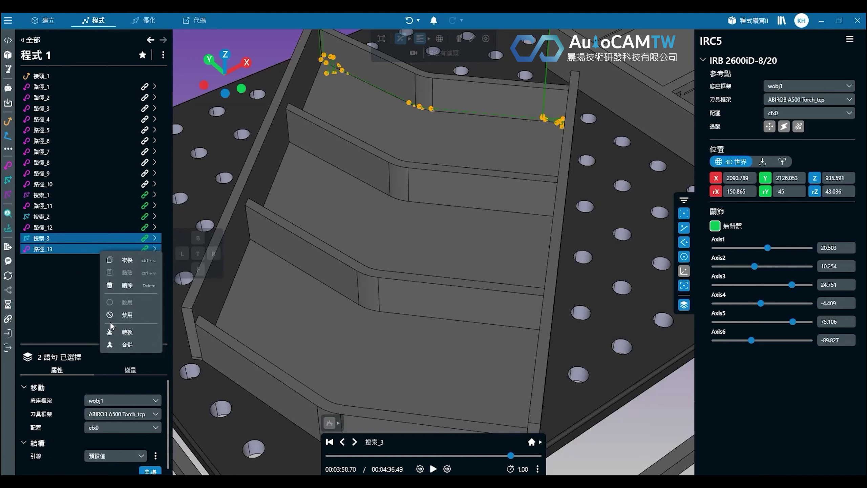
left_click(117, 332)
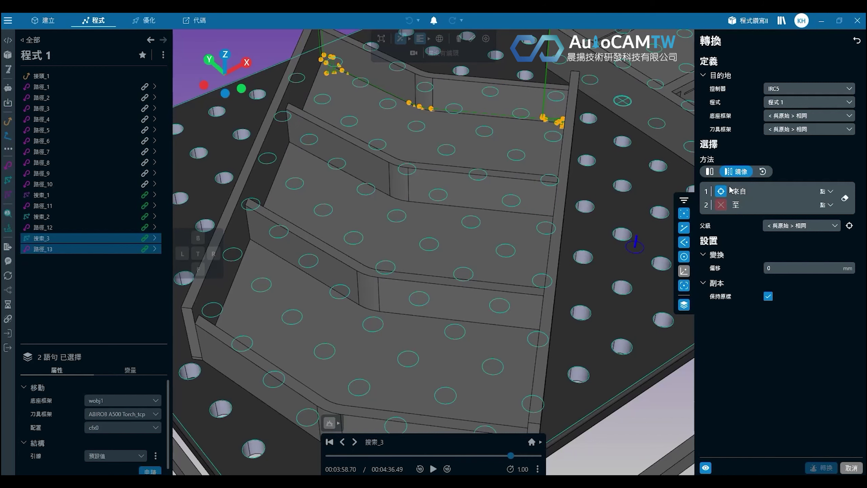
left_click(710, 172)
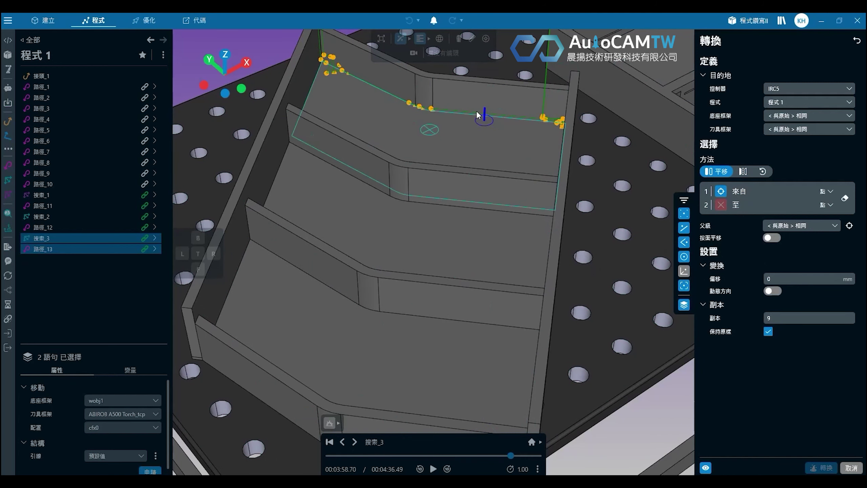
left_click(500, 101)
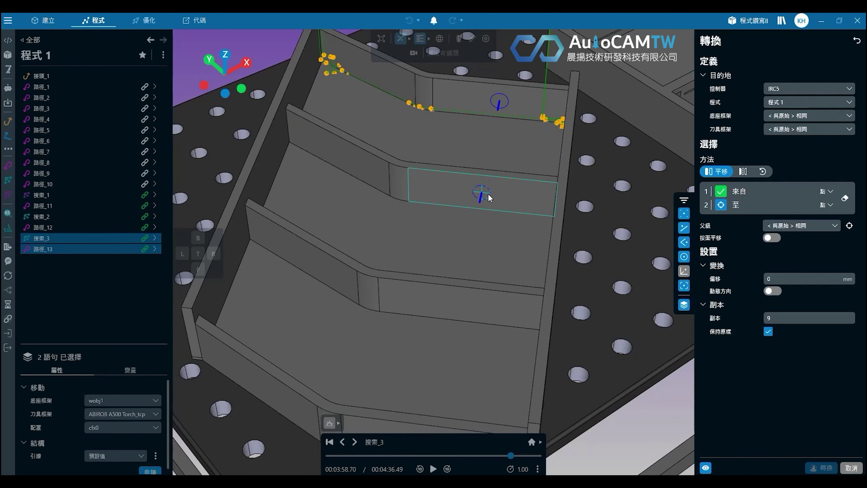
left_click(487, 193)
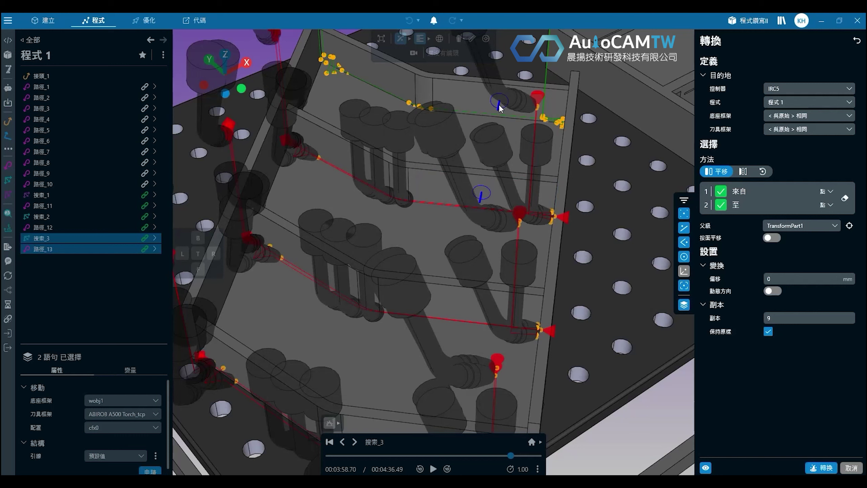
Step: Set the number of copies (副本) to 2 and run the transformation for the other ribs
left_click(782, 318)
key("Return")
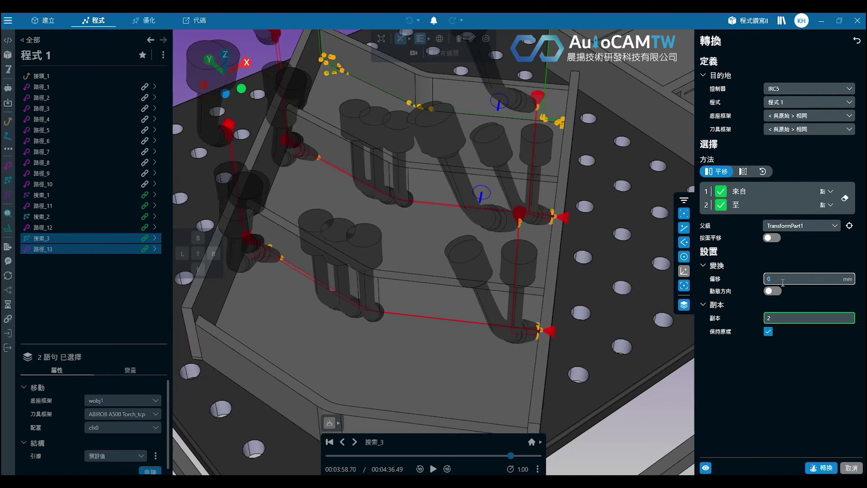
middle_click_drag(496, 317, 399, 284)
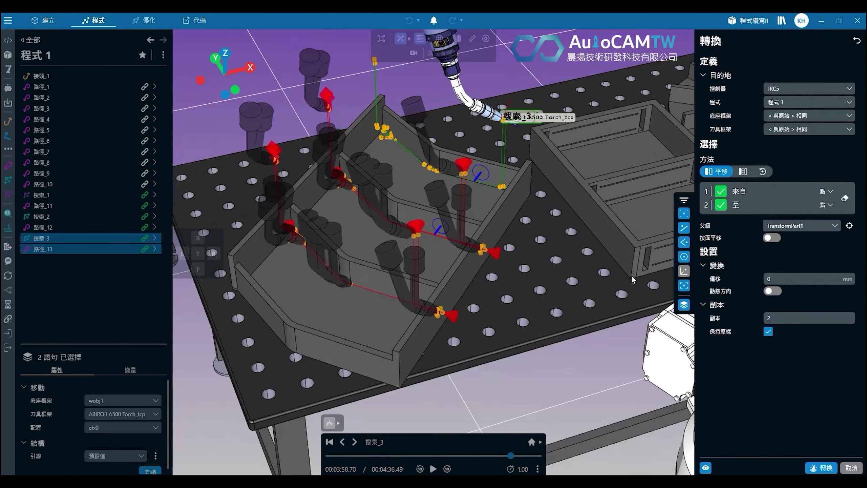
left_click(821, 468)
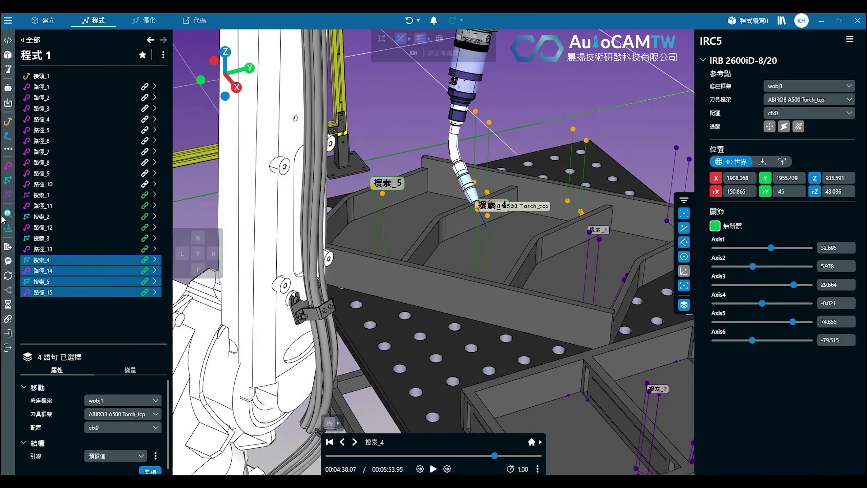
Step: Start a new edge-based weld path after 路徑_15 in the program, leaving the stitch option (縫合) off
middle_click_drag(644, 249, 414, 262)
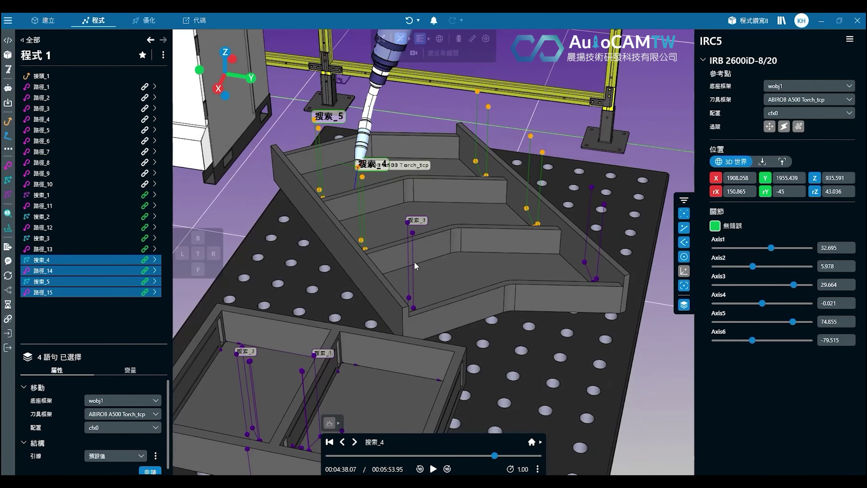
left_click(98, 292)
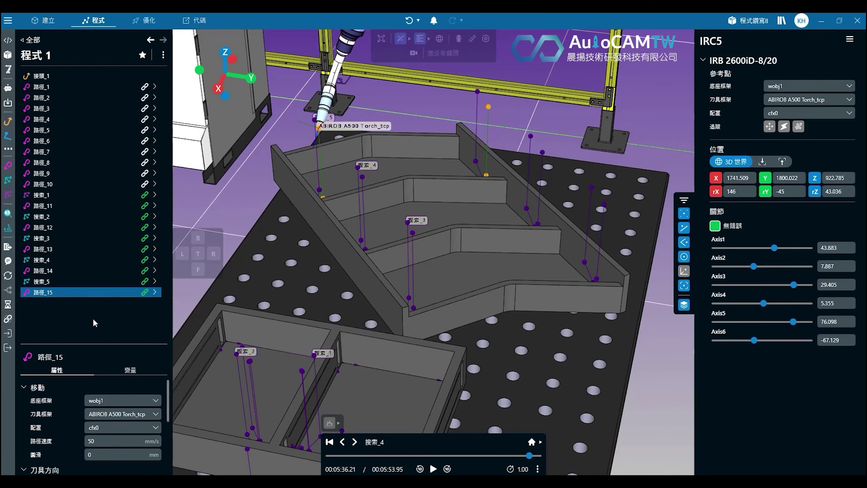
left_click(8, 166)
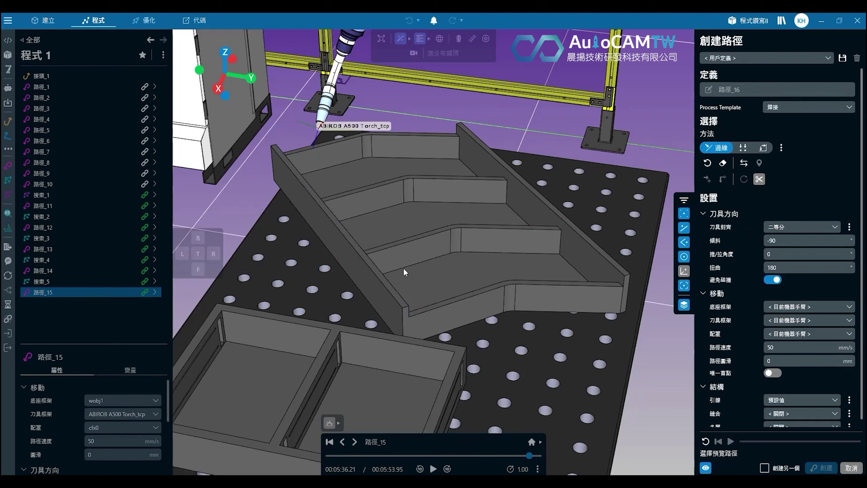
middle_click_drag(559, 263, 459, 287)
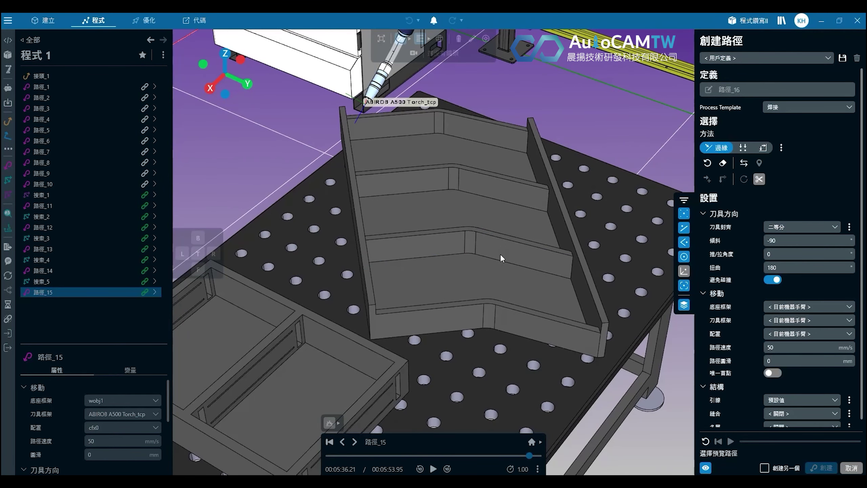
scroll(709, 304, "down", 1)
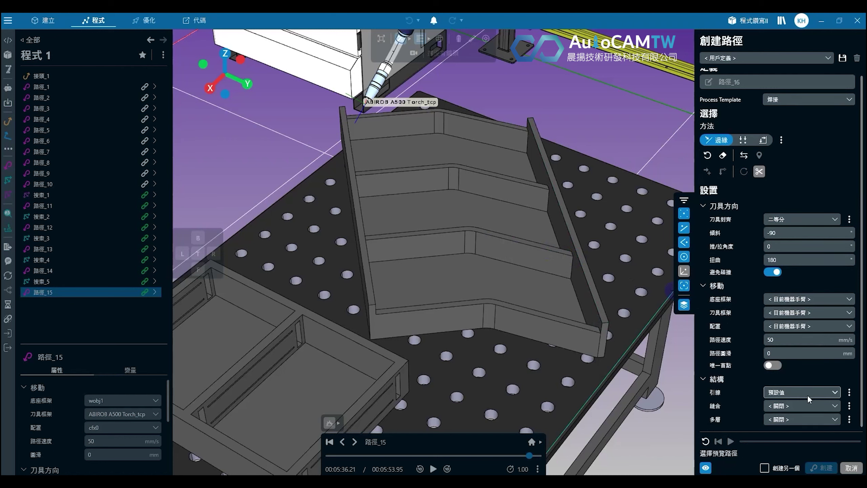
left_click(840, 414)
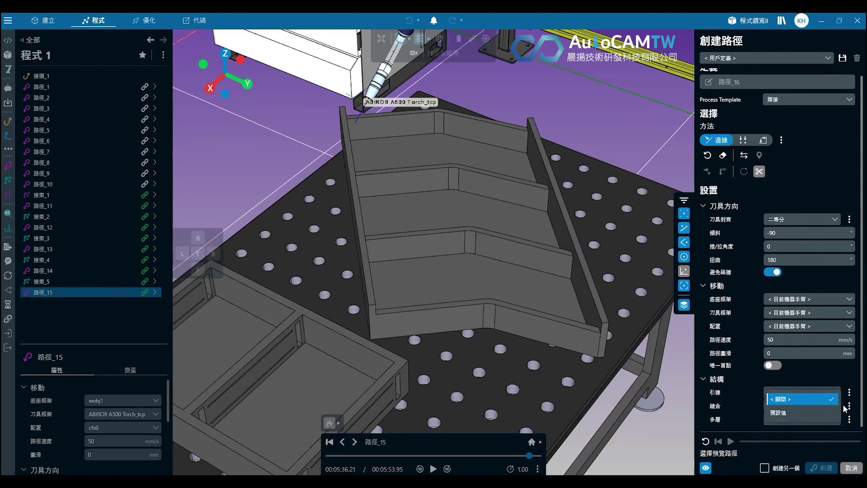
left_click(752, 410)
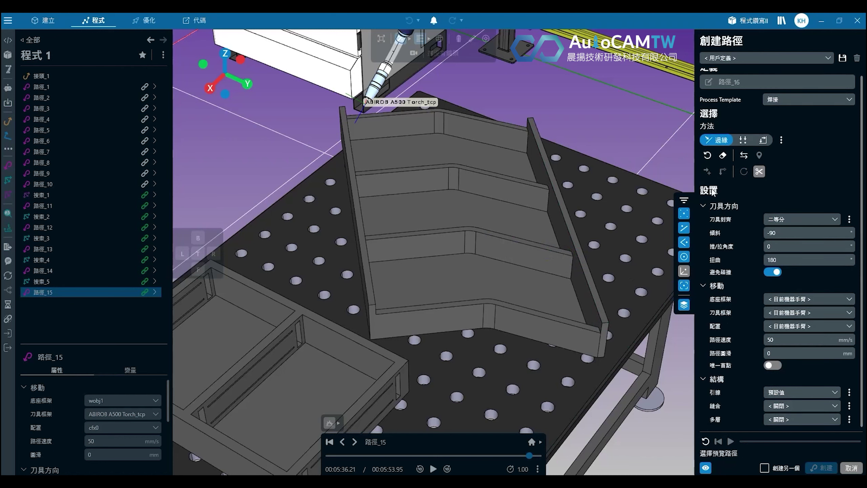
Step: Try the base edge of the front inner rib as the weld seam, then reset the selection
left_click(394, 259)
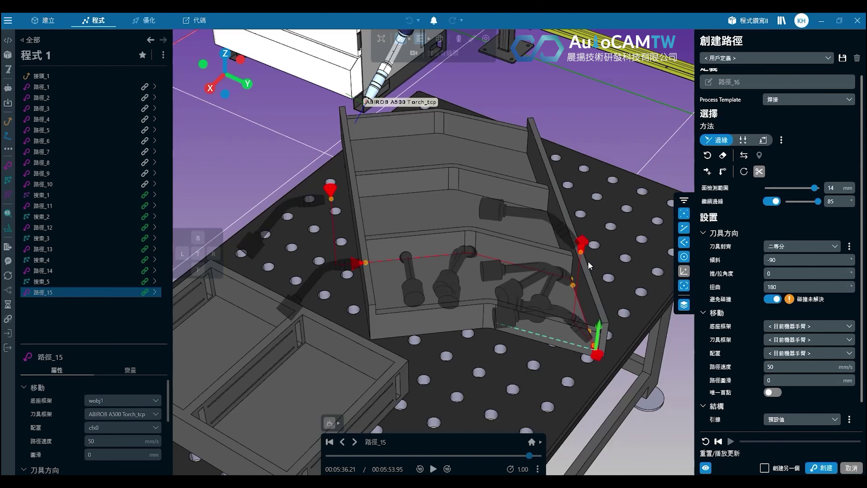
middle_click_drag(558, 281, 577, 270)
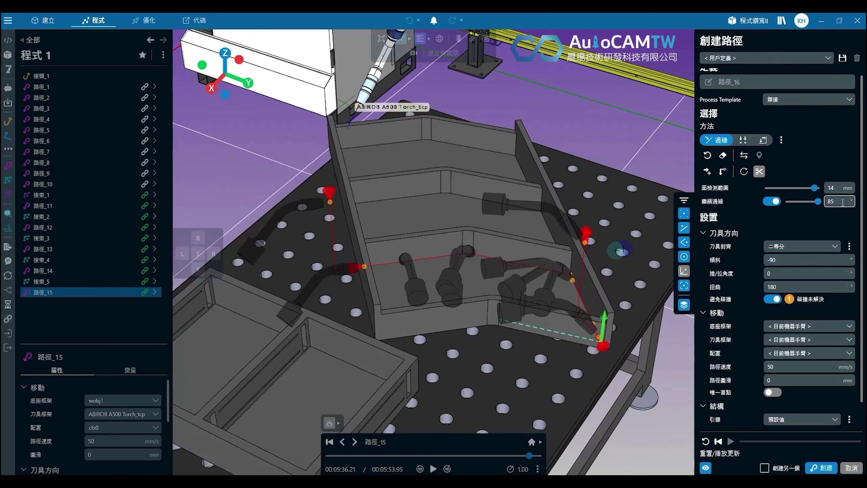
left_click(723, 155)
left_click(707, 156)
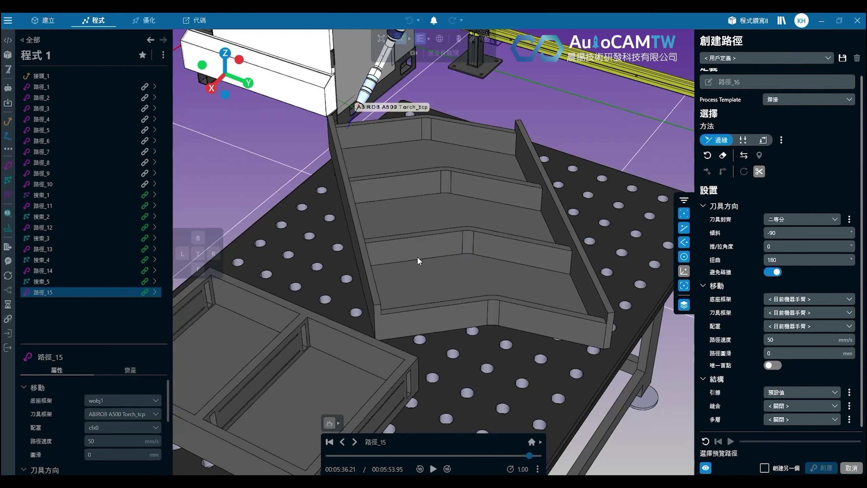
Step: Try alternative torch orientations for a path along the front inner rib's base edge, then reset the selection
scroll(418, 256, "up", 5)
left_click(387, 269)
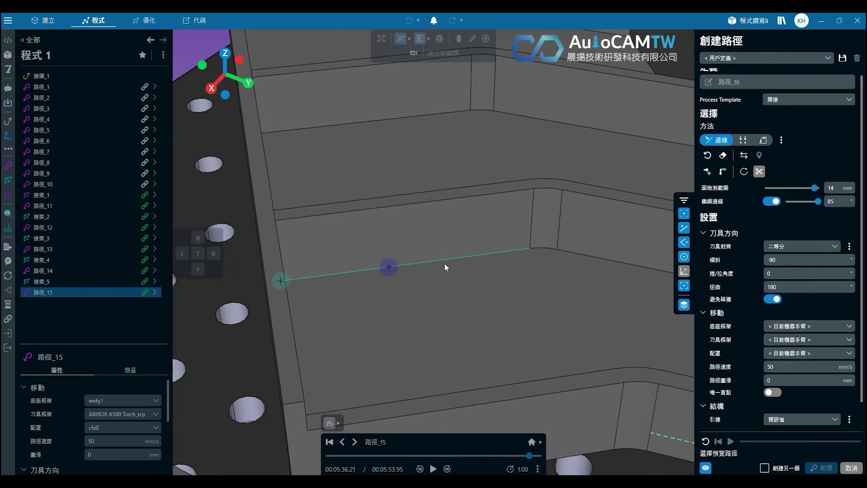
scroll(599, 269, "down", 2)
scroll(600, 273, "up", 1)
left_click(746, 176)
scroll(560, 298, "up", 2)
scroll(567, 300, "down", 5)
middle_click_drag(669, 312, 516, 330)
left_click(745, 173)
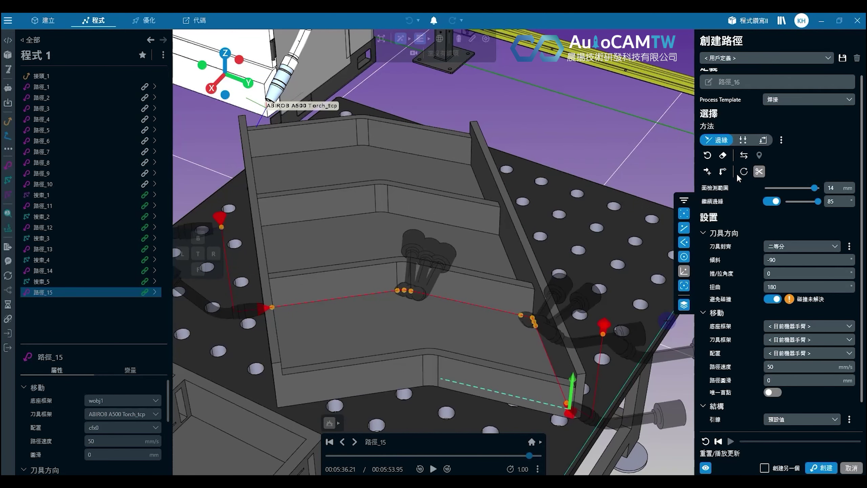
left_click(744, 172)
left_click(744, 172)
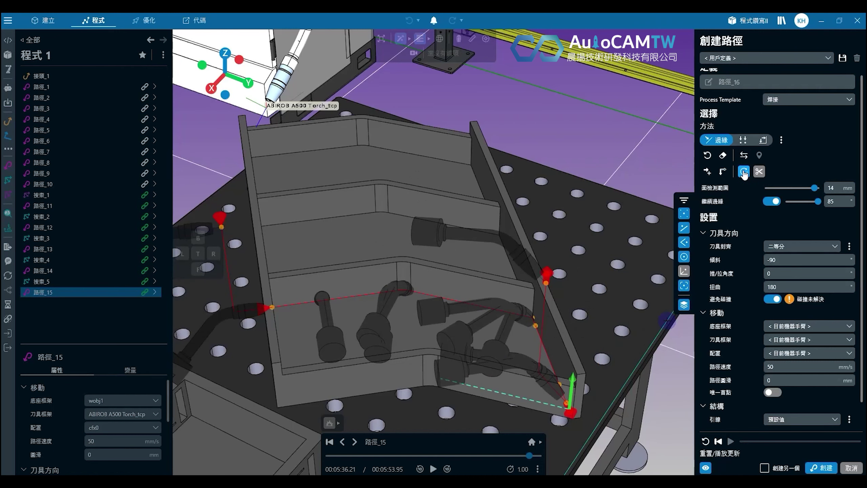
left_click(707, 156)
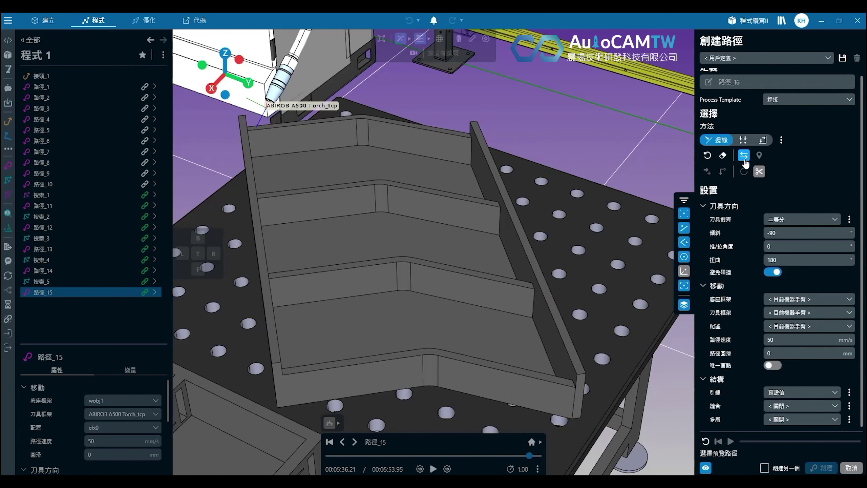
Step: Try another edge pick and the reversed direction on the same rib, then clear the selection
left_click(341, 297)
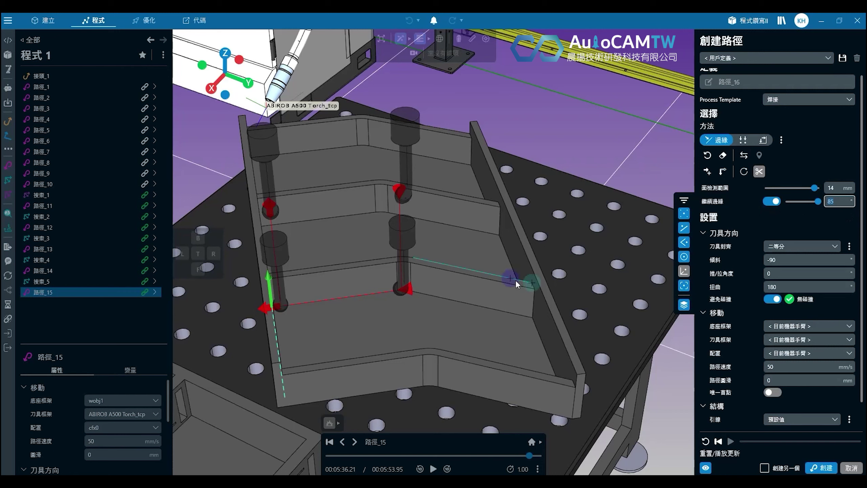
left_click(745, 155)
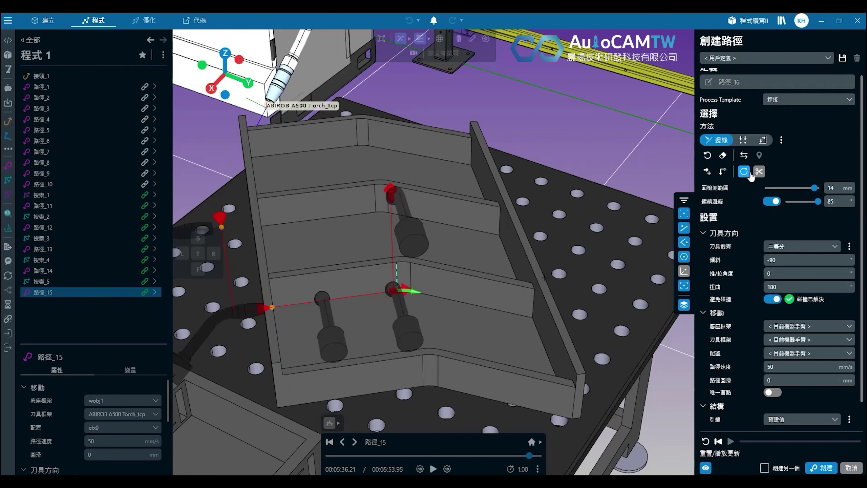
left_click(723, 156)
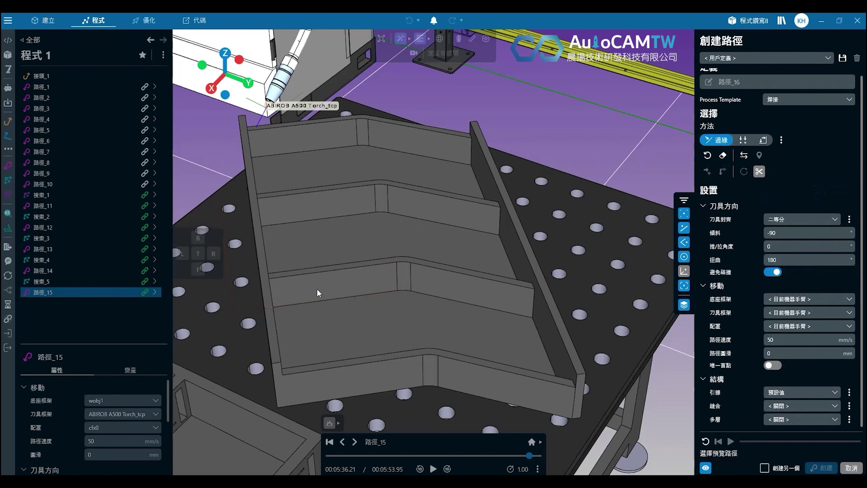
Step: Select the front inner rib's base edge as the weld seam and set the edge continuation angle (繼續邊緣) to 30°
left_click(329, 302)
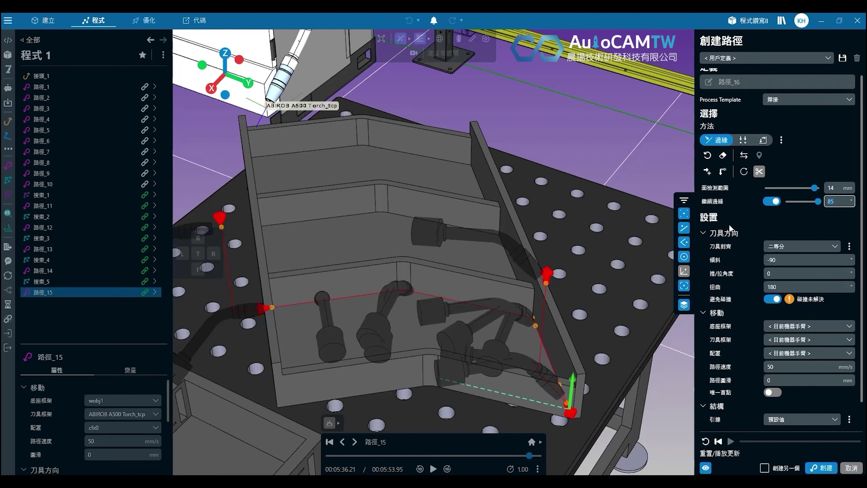
key("Return")
mouse_move(545, 310)
middle_mouse_down()
mouse_move(547, 290)
mouse_move(545, 300)
middle_mouse_up()
scroll(545, 299, "down", 3)
scroll(545, 300, "up", 5)
middle_click_drag(382, 313, 308, 331)
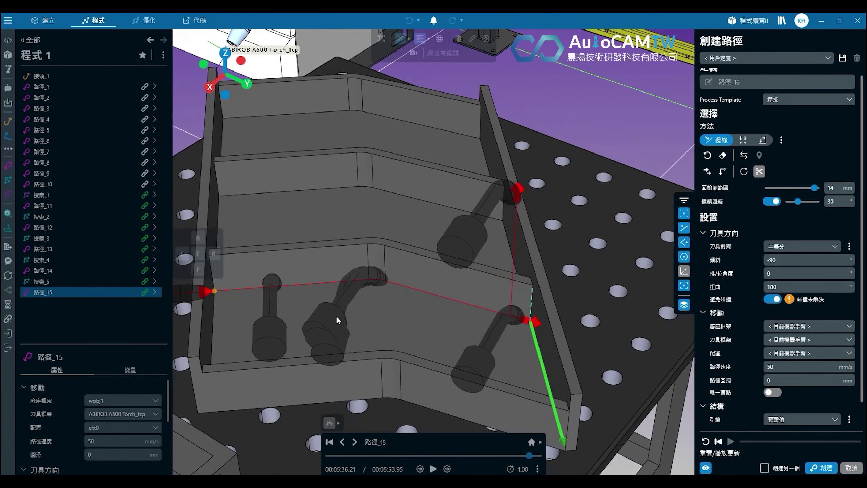
Step: Cycle through the alternative torch orientations for the weld seam along the front inner rib's base edge
left_click(745, 174)
left_click(745, 171)
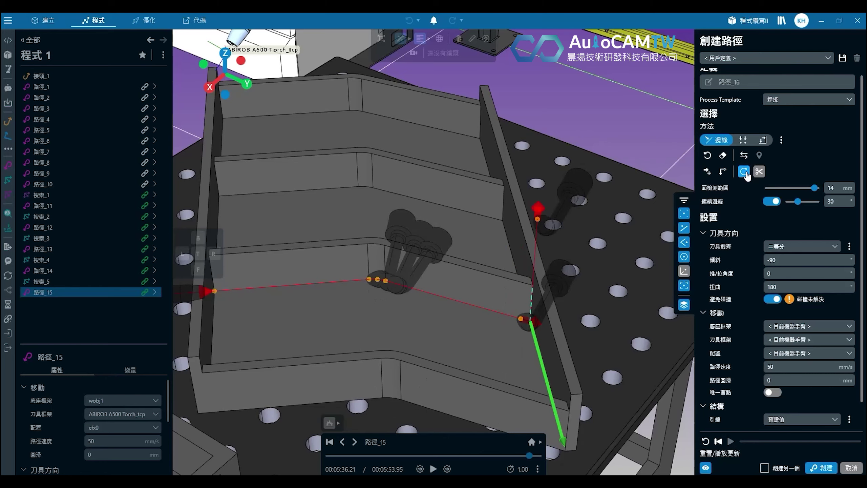
middle_click_drag(524, 281, 259, 234)
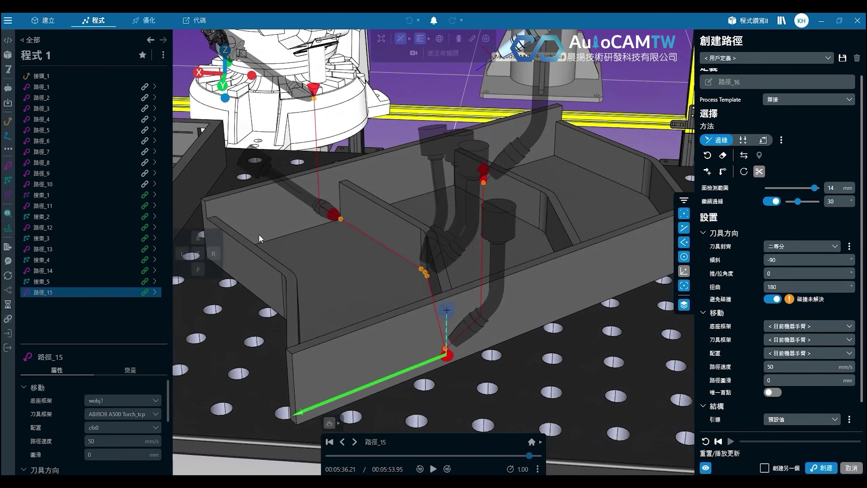
left_click(747, 172)
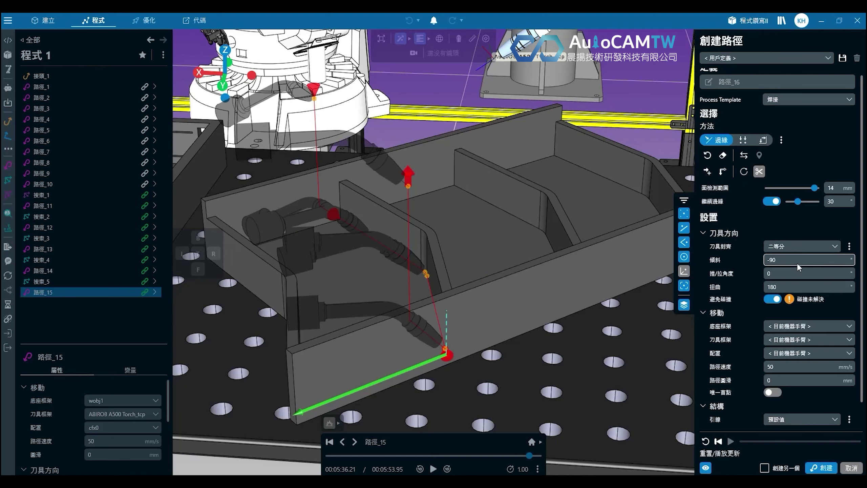
Step: Set the torch twist angle (扭曲) to 0° for the rib weld and check the torch clearance along the seam
left_click(774, 287)
type("0")
left_click(774, 272)
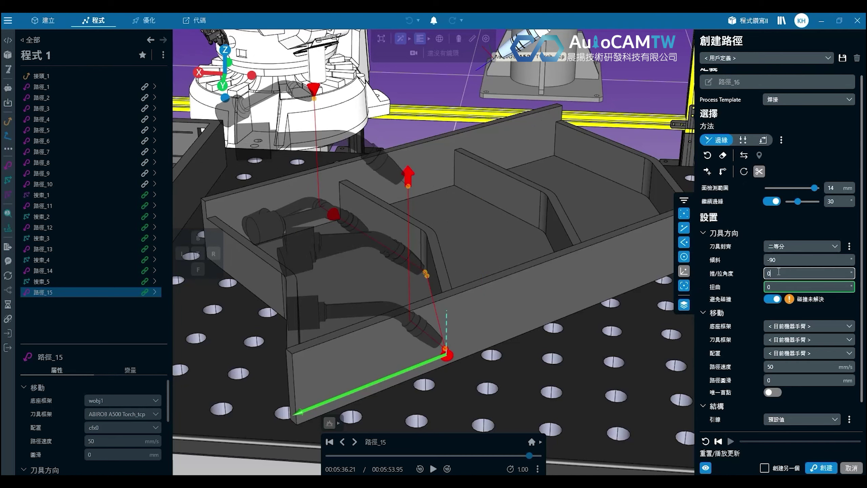
middle_click_drag(485, 278, 452, 269)
scroll(536, 308, "up", 5)
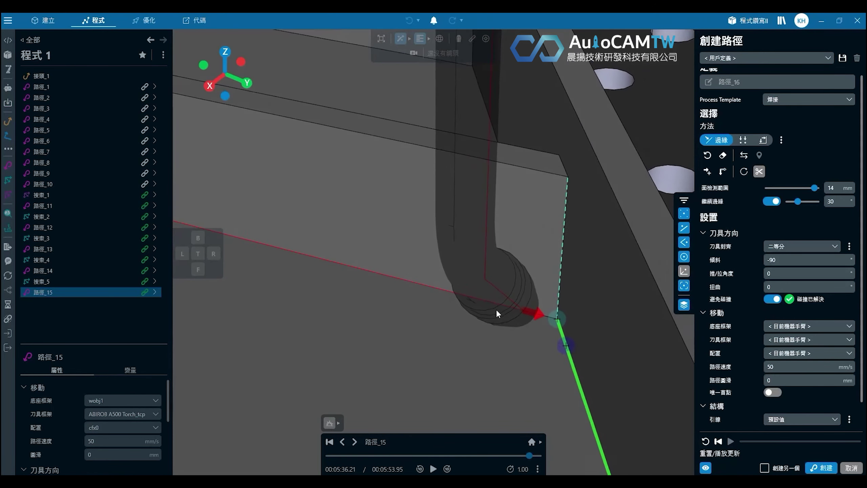
scroll(548, 312, "down", 8)
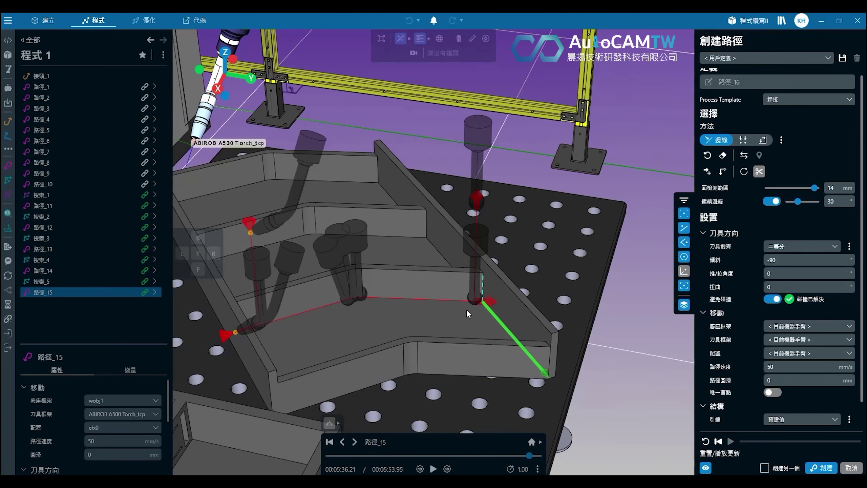
scroll(737, 356, "down", 1)
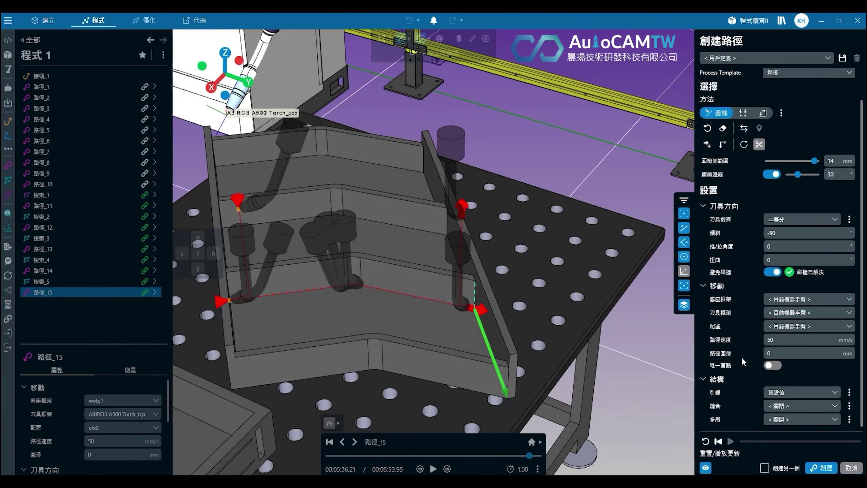
Step: Enable stitch welding (縫合) with the default preset (預設值) for the rib path and open its detailed settings
left_click(840, 410)
left_click(820, 410)
left_click(850, 406)
middle_click_drag(400, 262, 375, 266)
scroll(358, 271, "down", 3)
scroll(386, 267, "up", 5)
Step: Try a stitch length (縫合長度) of 30 mm, then restore it to 50 mm
left_click(799, 109)
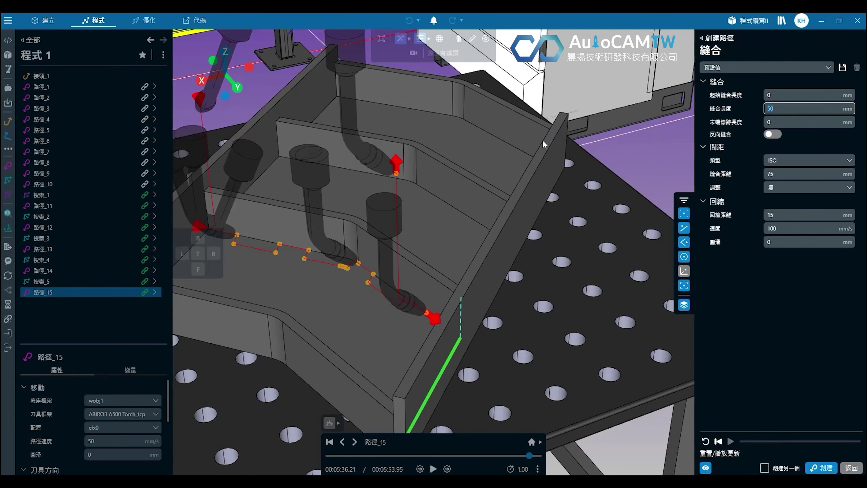
type("30")
key("shift+Tab")
middle_click_drag(363, 256, 348, 249)
left_click(803, 108)
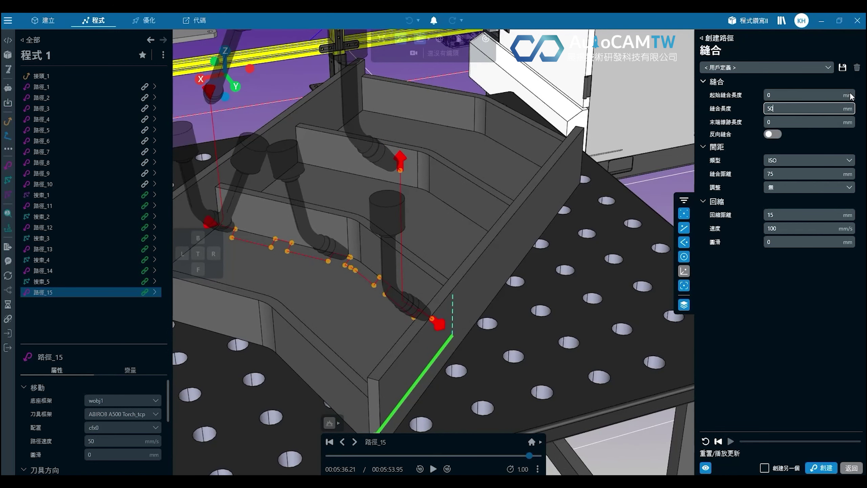
key("shift+Tab")
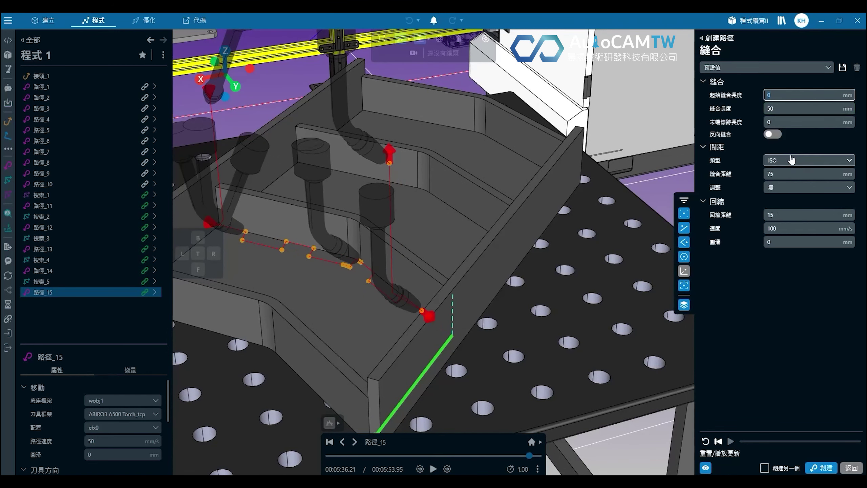
Step: Set the stitch distance (縫合距離) to 100 mm and open the choices for the spacing type (類型)
left_click(789, 172)
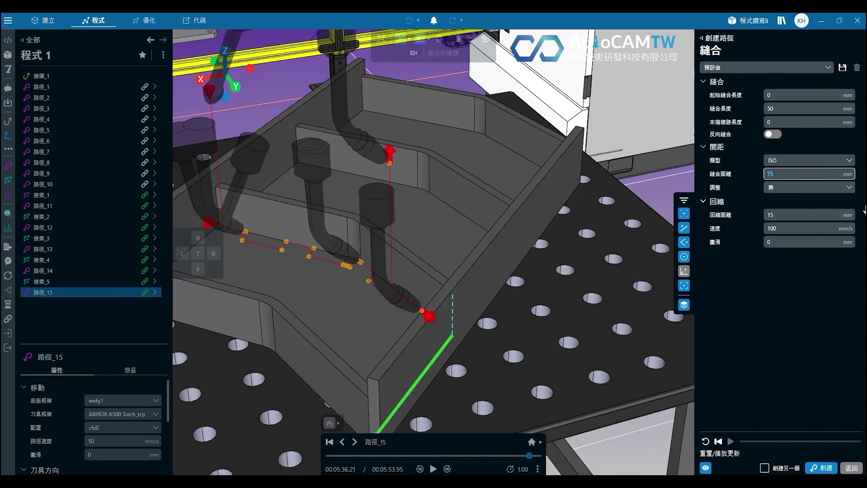
type("100")
left_click(808, 161)
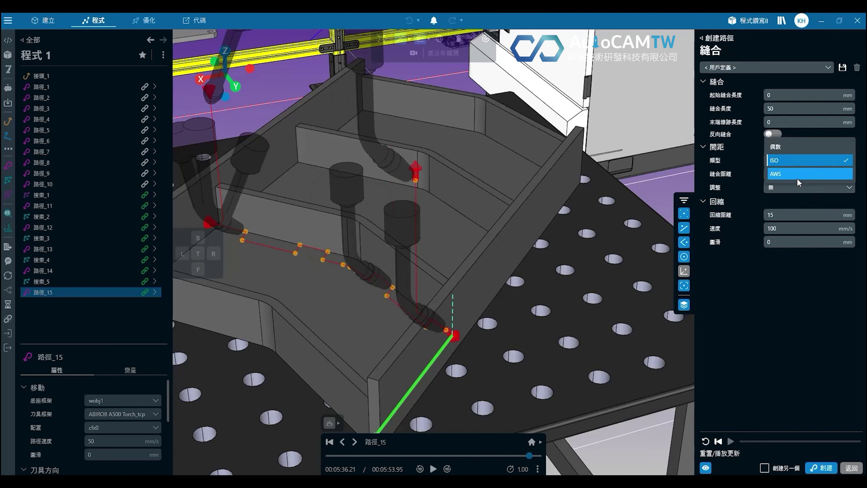
Step: Keep the spacing type at ISO and set the stitch distance (縫合距離) to 30 mm
left_click(805, 261)
left_click(801, 173)
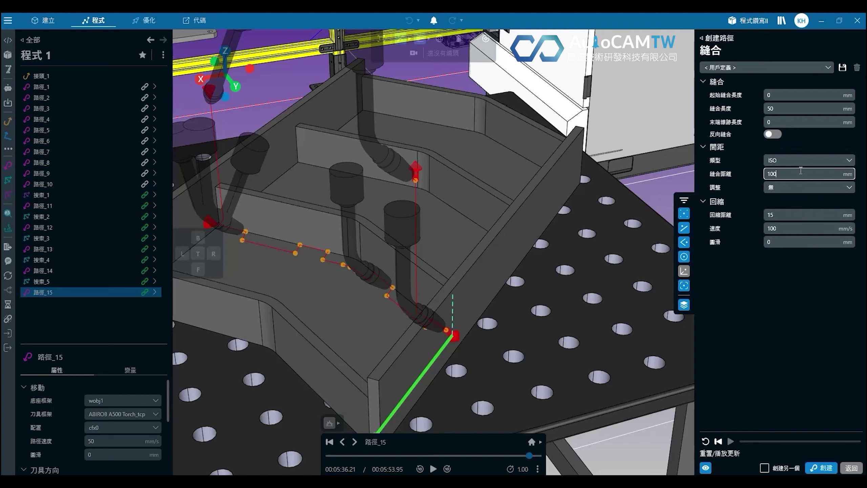
type("30")
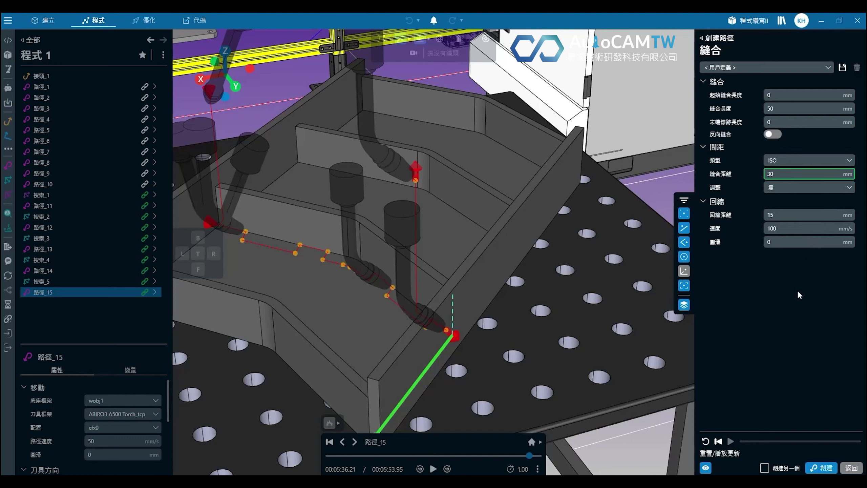
left_click(800, 214)
Step: Set the stitch distance (縫合距離) of the weld path to 50 mm
left_click(792, 173)
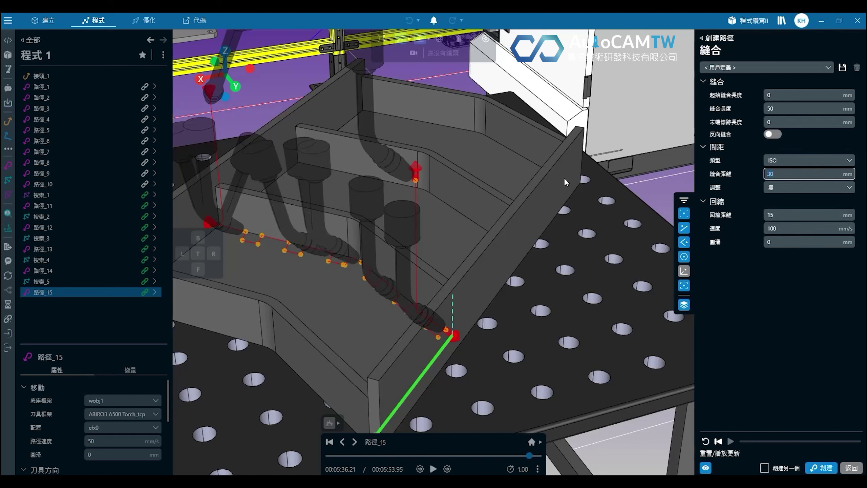
type("50")
left_click(823, 278)
middle_click_drag(439, 277, 603, 288)
Step: Set the stitch retract distance (回縮距離) to 50 mm
left_click(787, 208)
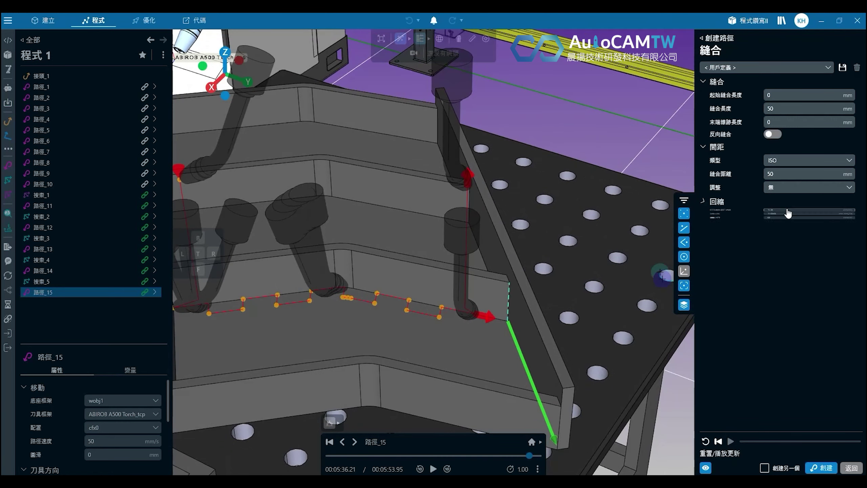
left_click(720, 203)
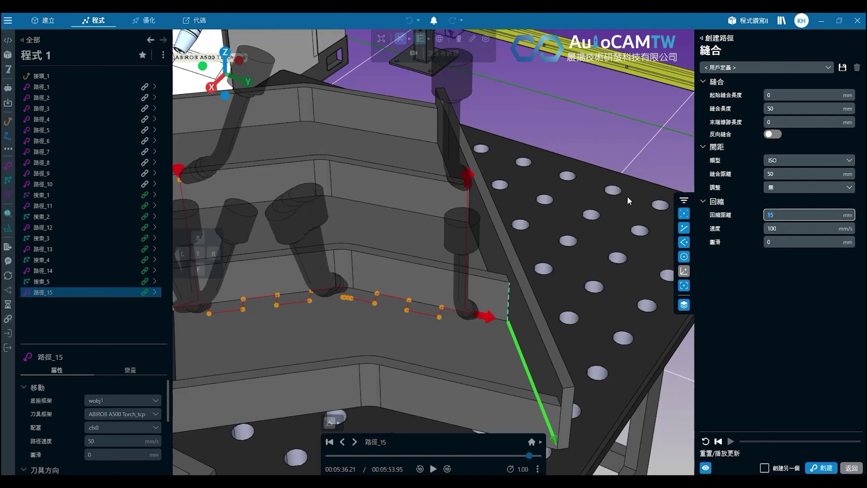
type("50")
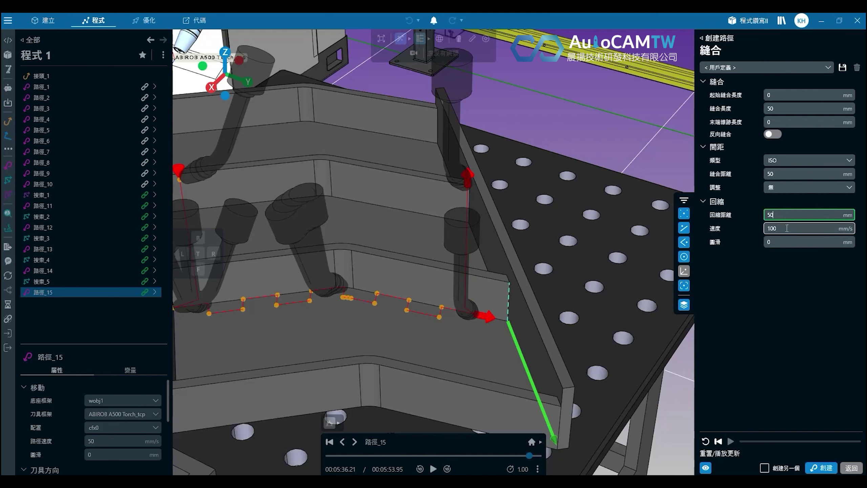
key("Return")
middle_click_drag(487, 328, 447, 300)
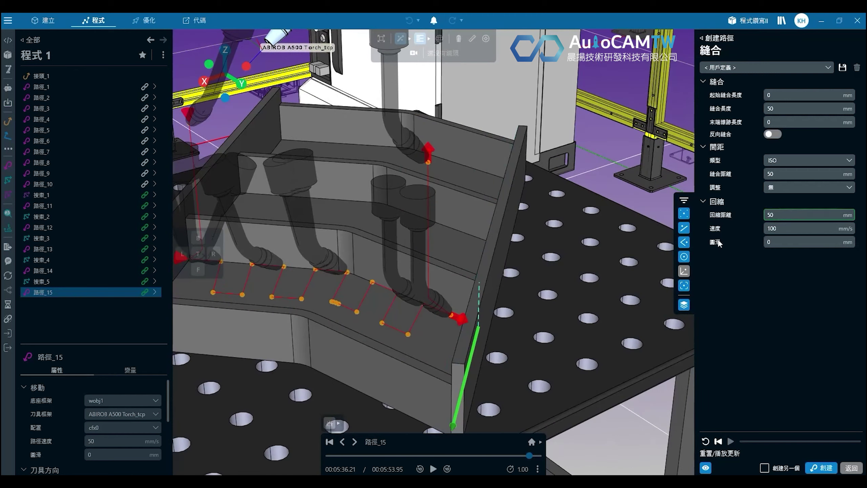
Step: Try a retract distance (回縮距離) of -50 mm for the stitches
left_click_drag(796, 215, 697, 222)
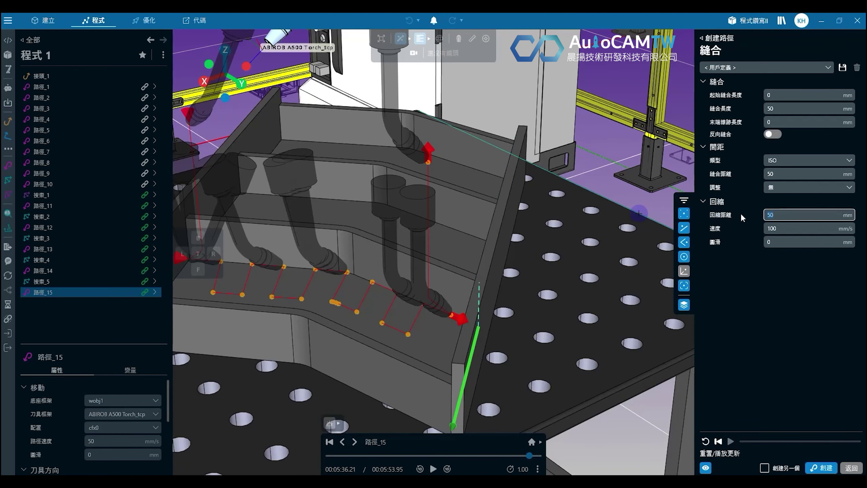
type("-50")
key("BackSpace")
key("BackSpace")
key("BackSpace")
middle_click_drag(385, 290, 485, 283)
Step: Set the retract distance (回縮距離) to 10 mm and inspect the retract points along the weld seam
left_click(702, 216)
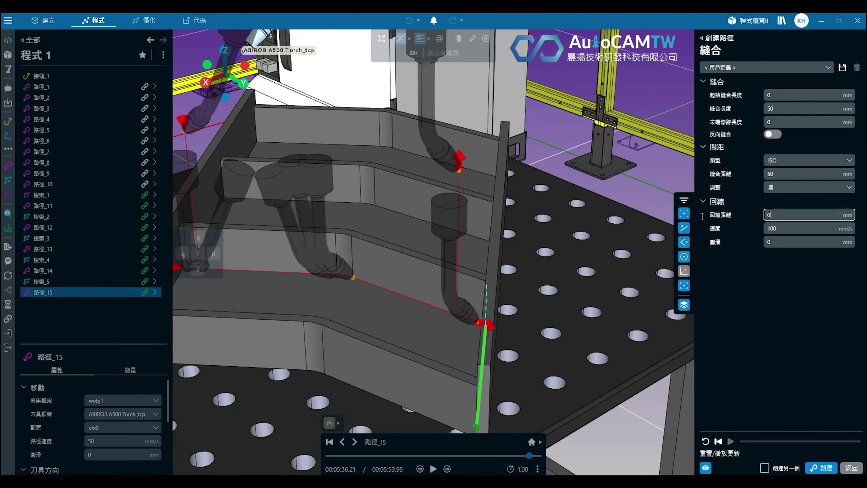
type("10")
left_click(791, 241)
middle_click_drag(405, 295, 204, 324)
scroll(358, 283, "up", 5)
mouse_move(362, 282)
middle_mouse_down()
mouse_move(406, 267)
mouse_move(588, 279)
mouse_move(541, 277)
mouse_move(499, 238)
middle_mouse_up()
left_click(499, 239)
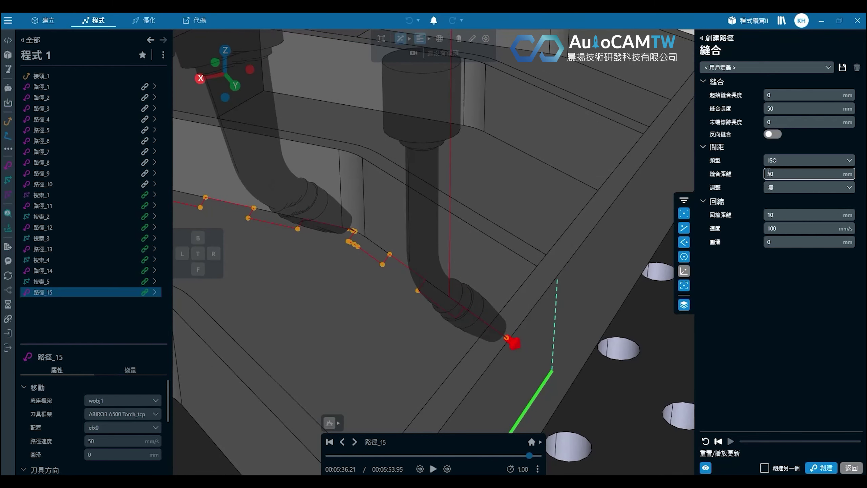
Step: Set the retract smoothing (圓滑) to 5 mm and return to the main path creation settings
left_click(819, 245)
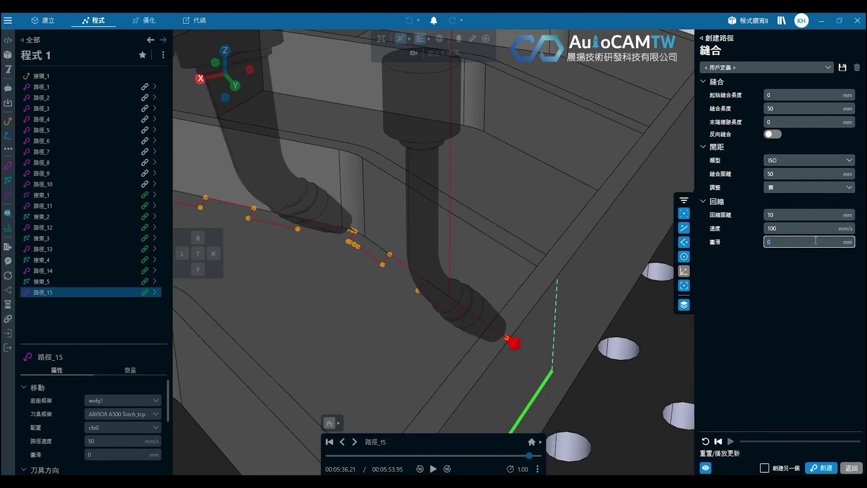
type("5")
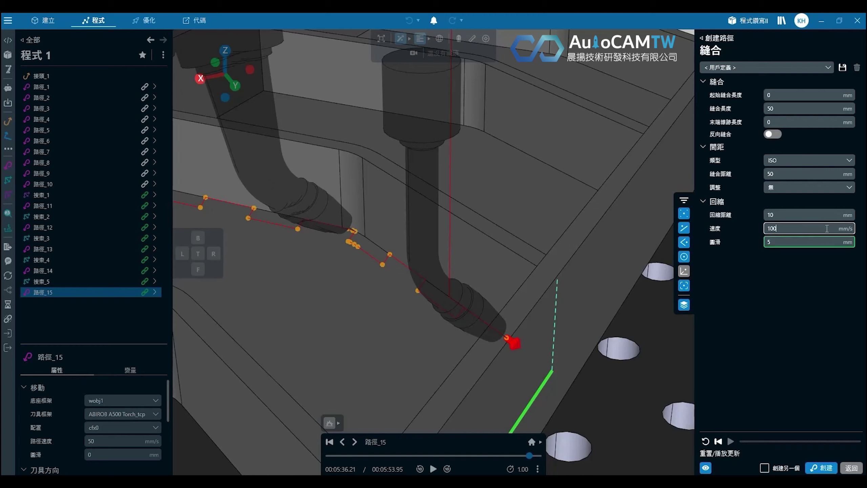
left_click(805, 214)
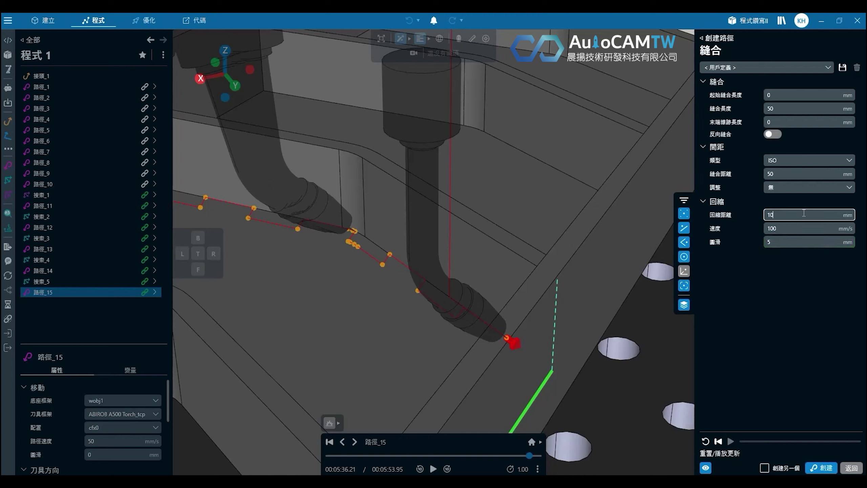
left_click(810, 188)
left_click(724, 194)
left_click(709, 41)
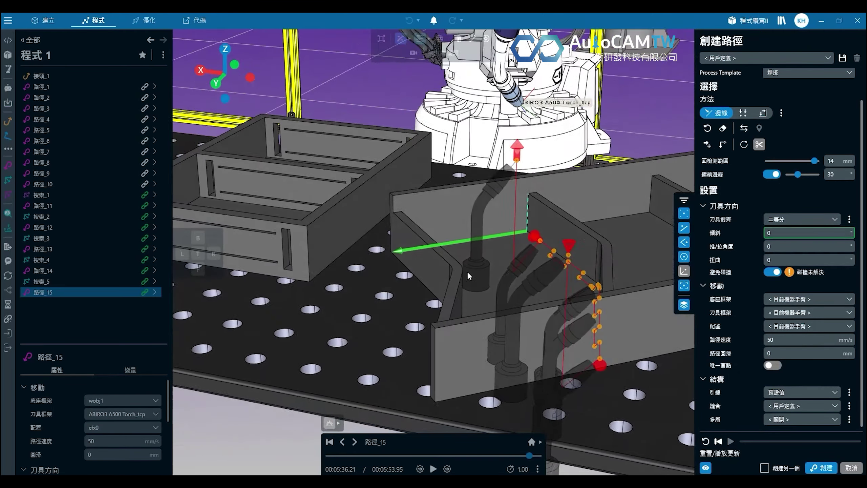
Step: Rotate the selected edge's tool axis around the path direction in 90° steps to change the torch approach
middle_click_drag(448, 257, 455, 267)
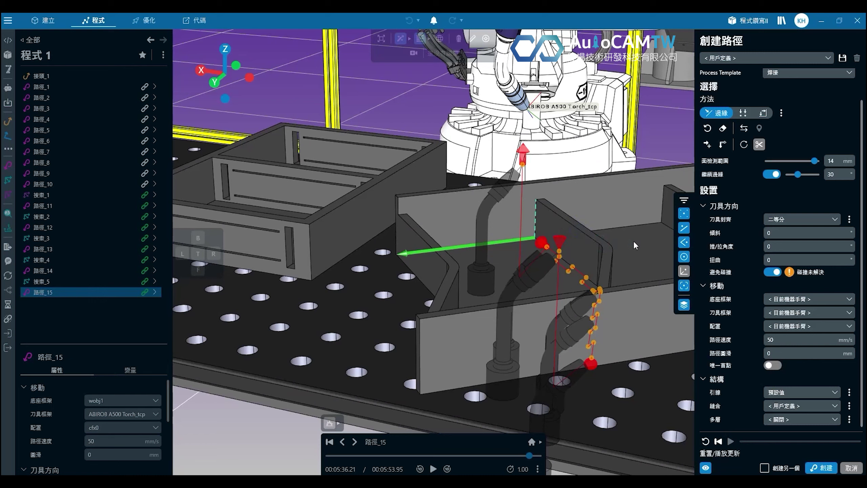
left_click(745, 145)
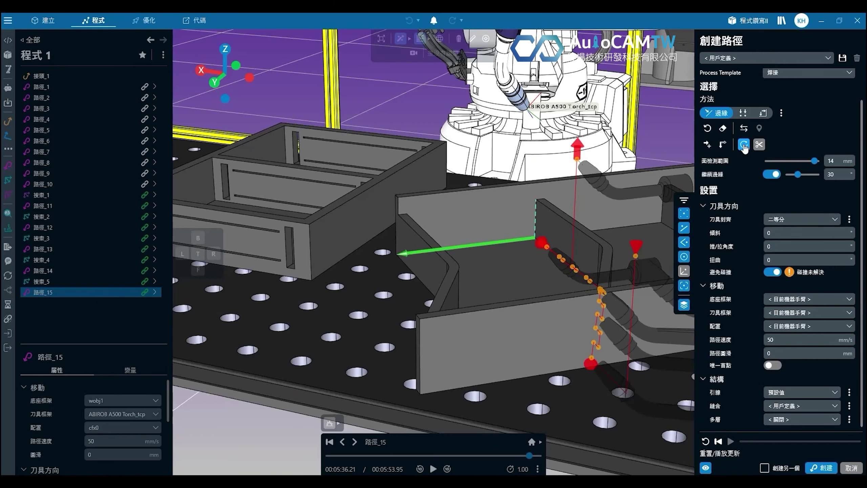
middle_click_drag(521, 286, 594, 379)
left_click(743, 146)
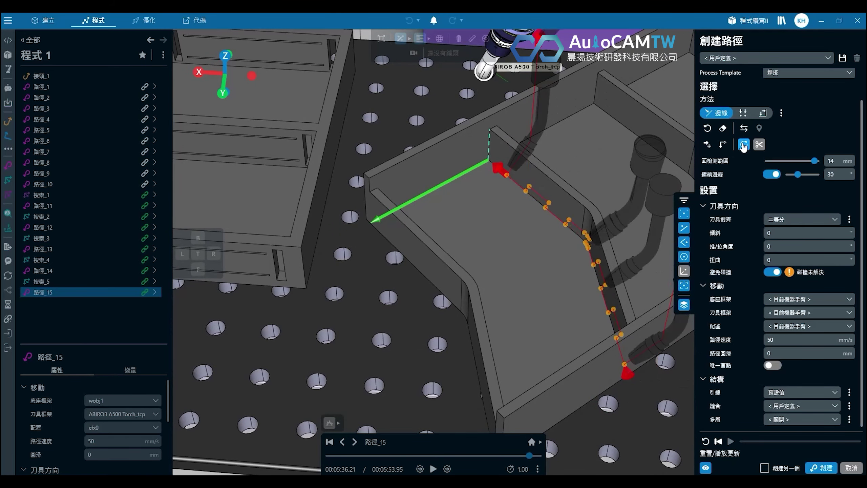
left_click(743, 146)
middle_click_drag(611, 320, 553, 275)
Step: Set the tool twist angle (扭曲) to 180° and inspect the torch poses along the seam
type("18")
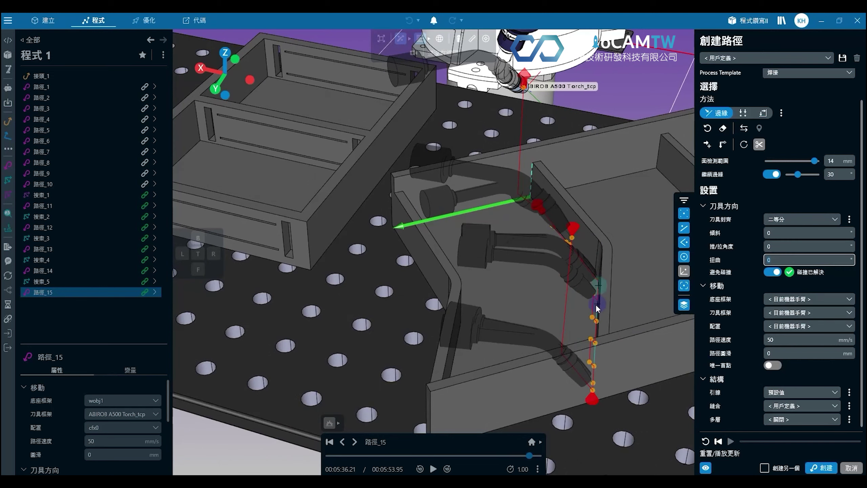
left_click(792, 223)
left_click(735, 217)
middle_click_drag(557, 313, 667, 268)
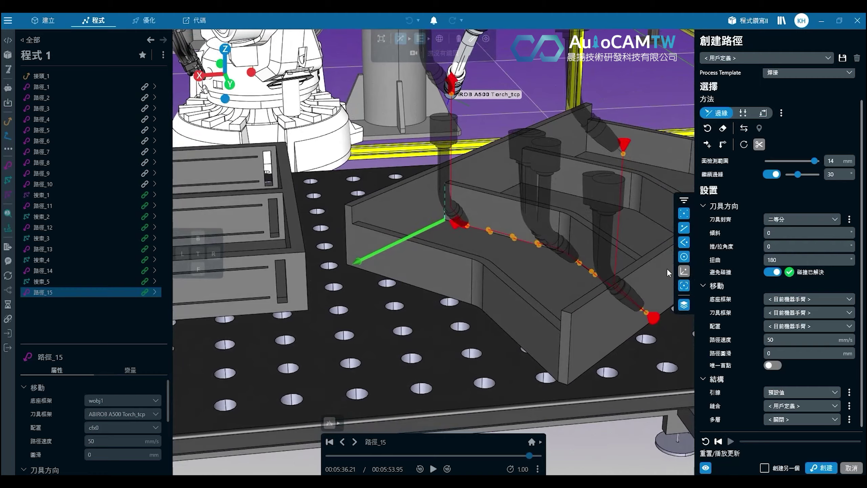
scroll(610, 274, "up", 5)
middle_click_drag(609, 274, 762, 200)
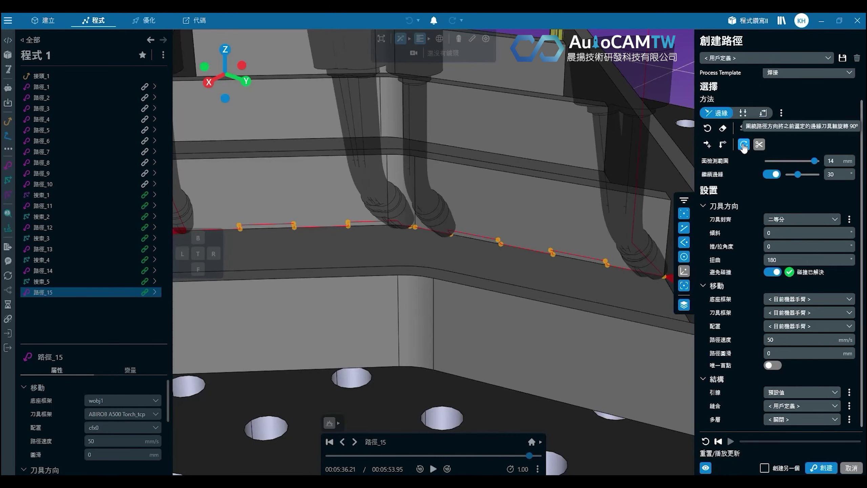
Step: Turn the edge's tool axis through further 90° steps until the torches approach from the open side of the plate
middle_click_drag(598, 321, 526, 369)
scroll(553, 271, "up", 3)
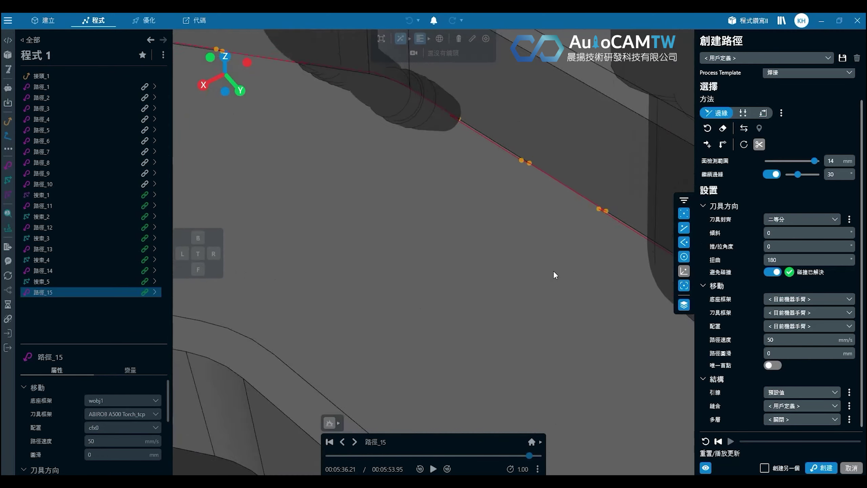
scroll(553, 270, "down", 5)
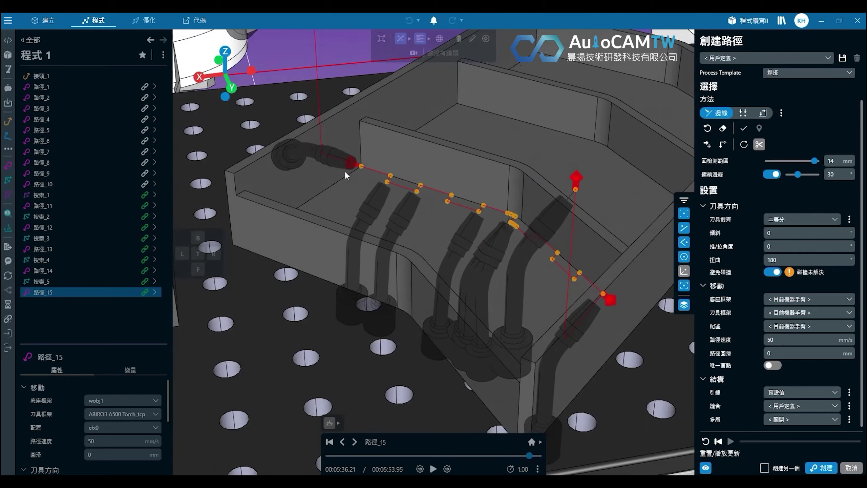
middle_click_drag(345, 171, 197, 139)
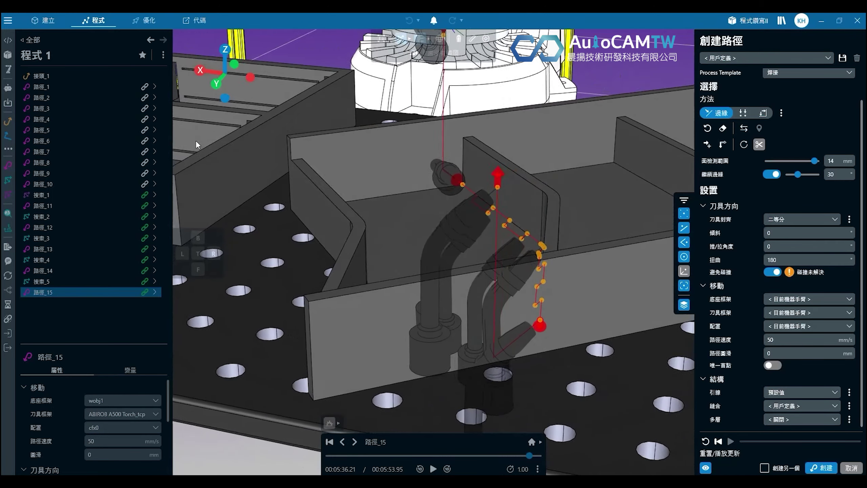
left_click(744, 144)
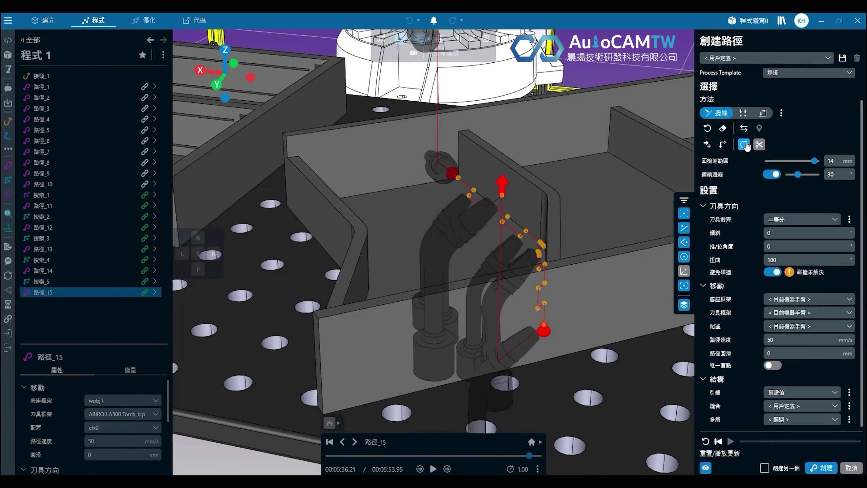
left_click(745, 143)
left_click(745, 143)
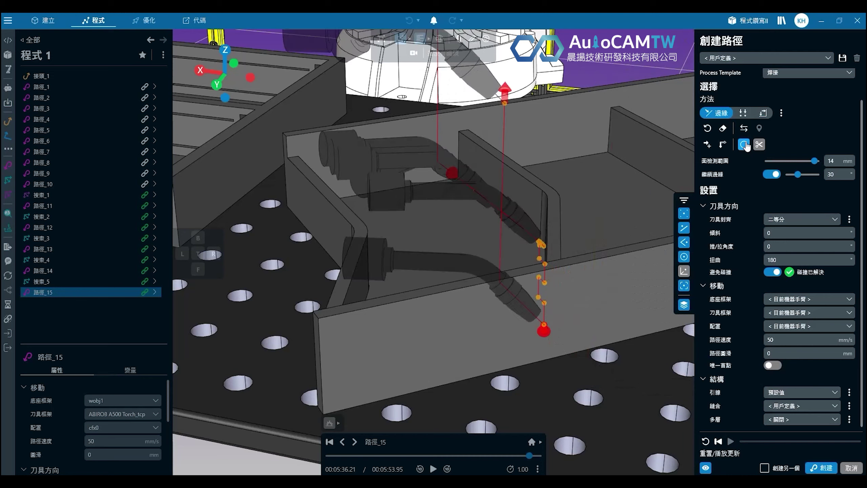
Step: Set the tool twist angle (扭曲) to 0°
middle_click_drag(479, 278, 576, 343)
left_click(817, 259)
type("0")
key("Return")
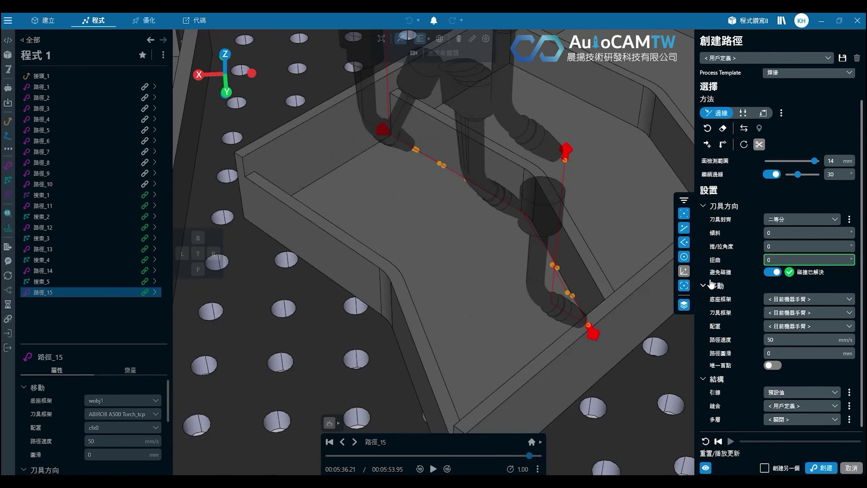
middle_click_drag(458, 267, 672, 215)
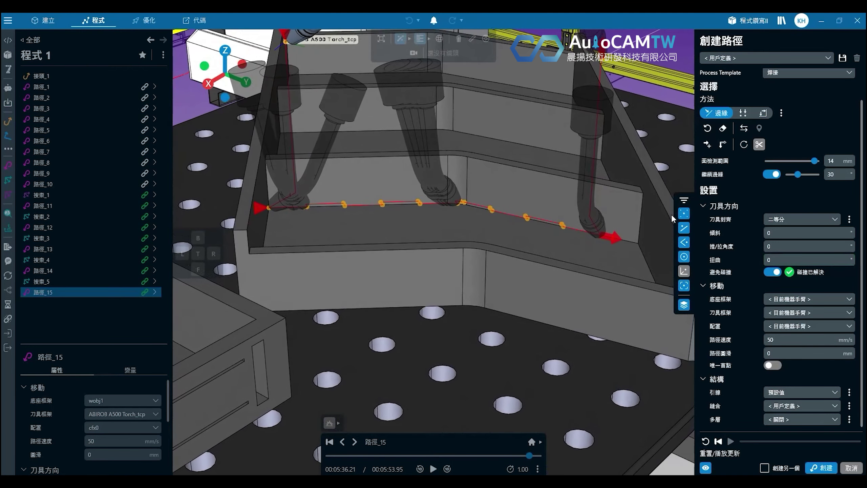
Step: Set the path length end offset (終點偏移) to 0 mm in the path configuration and return to the main settings
left_click(781, 113)
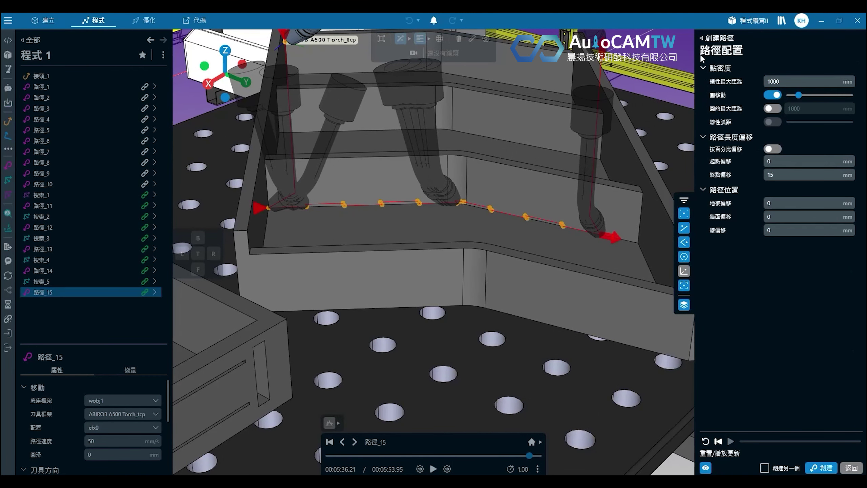
double_click(792, 162)
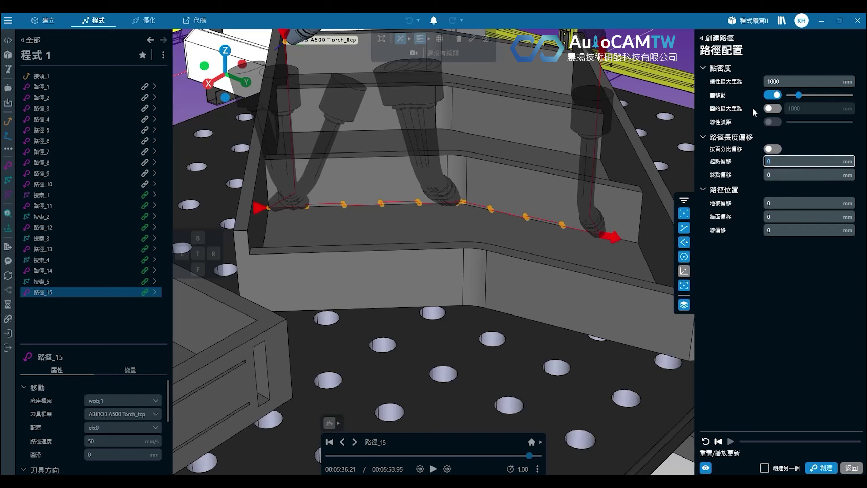
left_click(703, 38)
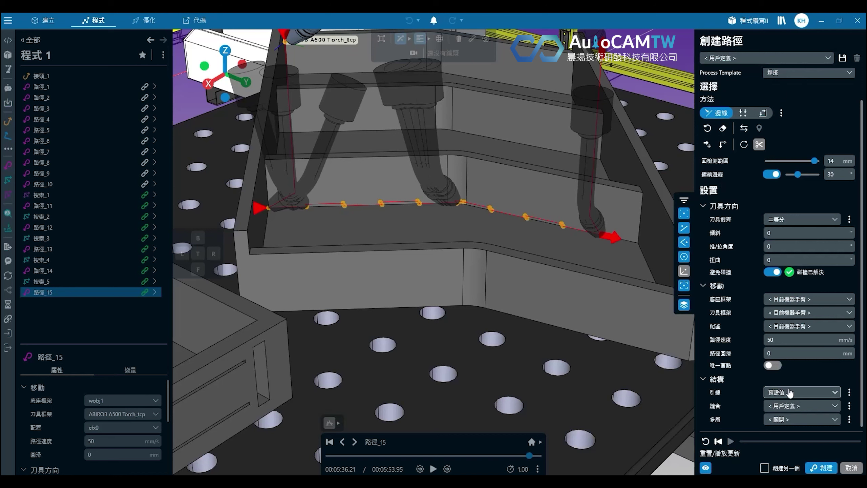
Step: Reopen the stitch settings and set the retract distance (回縮距離) to 0 mm
left_click(850, 406)
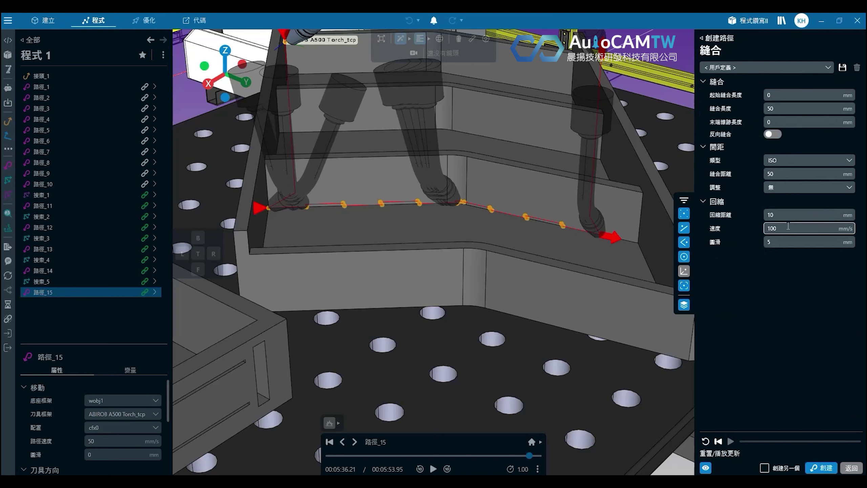
type("0")
key("Tab")
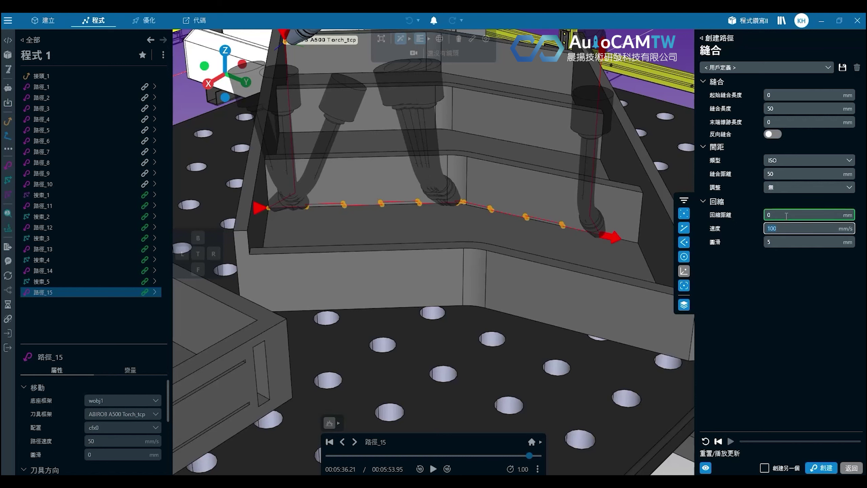
Step: Set the stitch retract distance (回縮距離) to 10 mm and the spacing adjustment (調整) to 優化間距
left_click(759, 217)
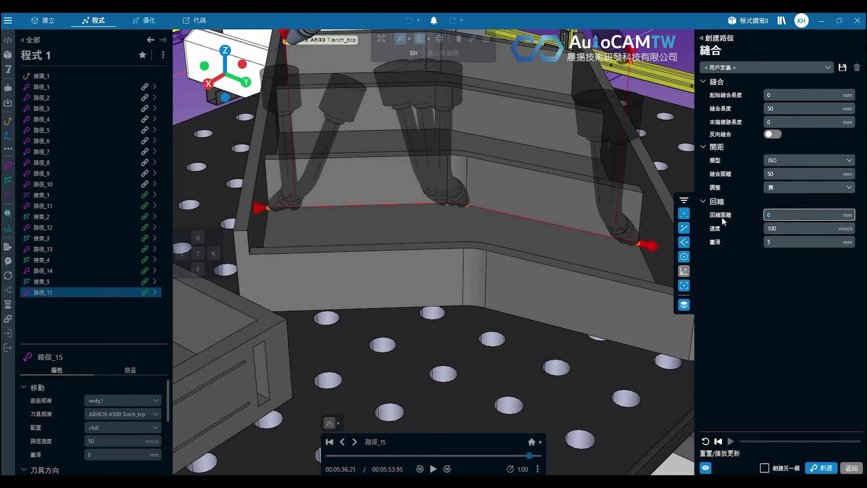
type("1")
left_click(781, 172)
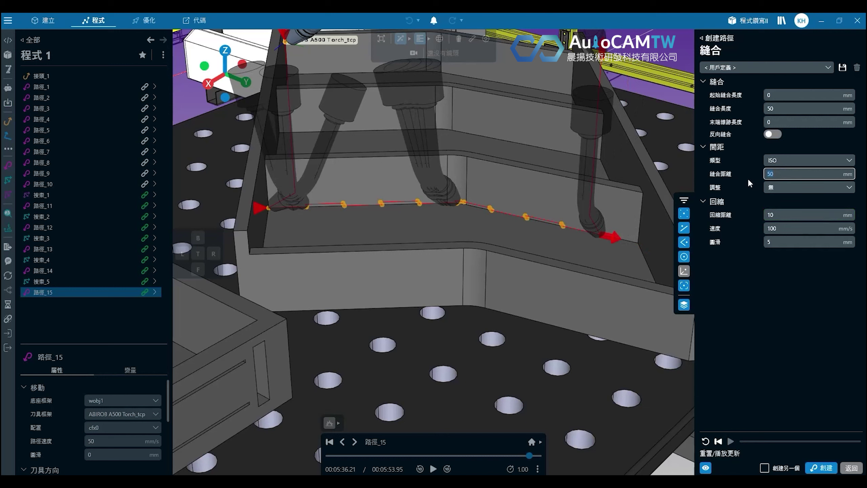
left_click(789, 188)
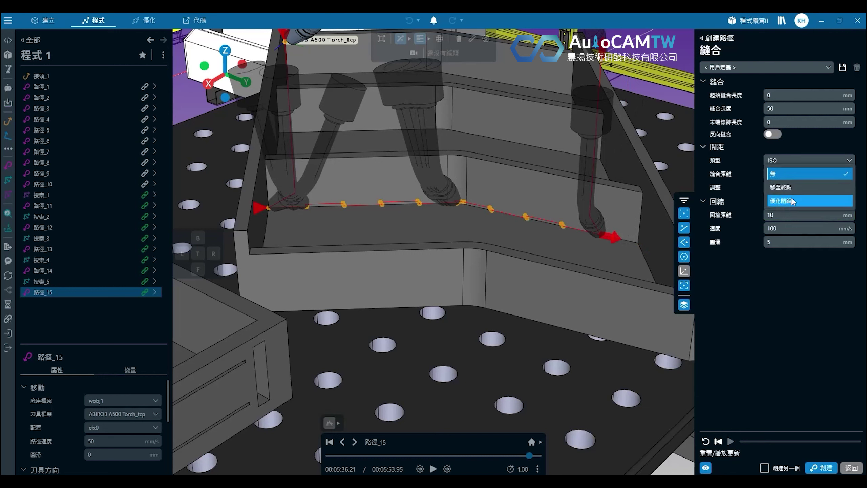
left_click(789, 198)
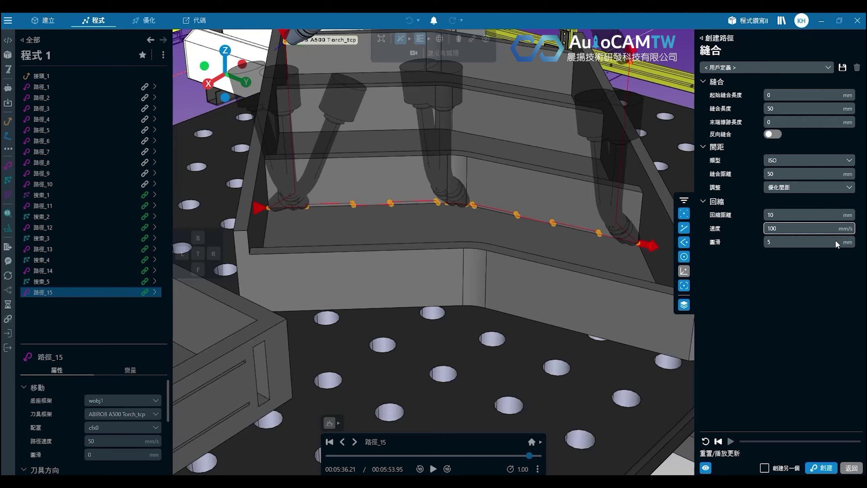
Step: Return to the main path settings and create the stitch weld path on the inner plate seam
left_click(717, 39)
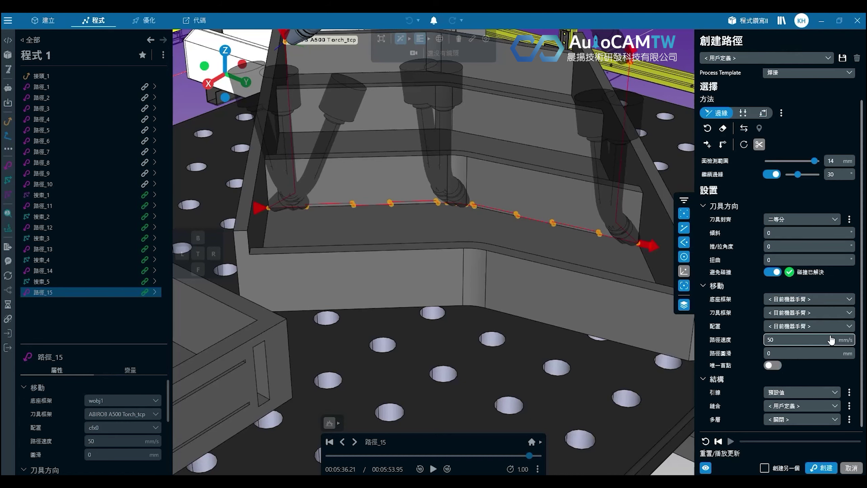
left_click(826, 468)
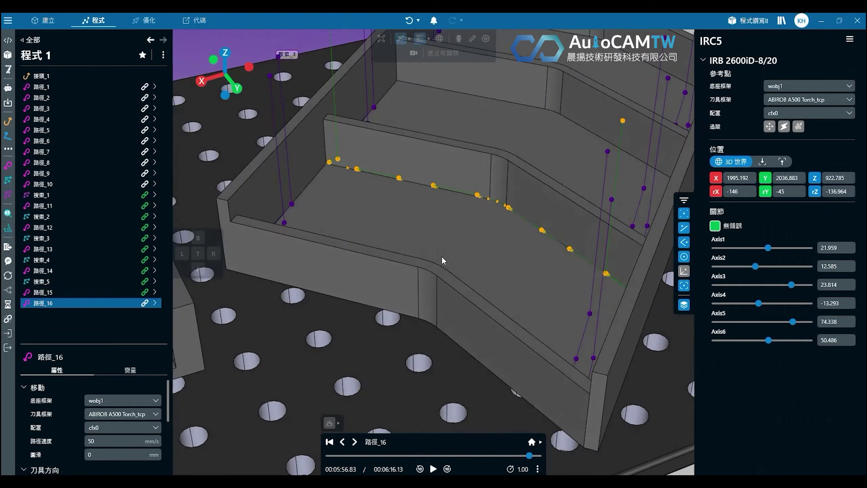
middle_click_drag(442, 256, 508, 289)
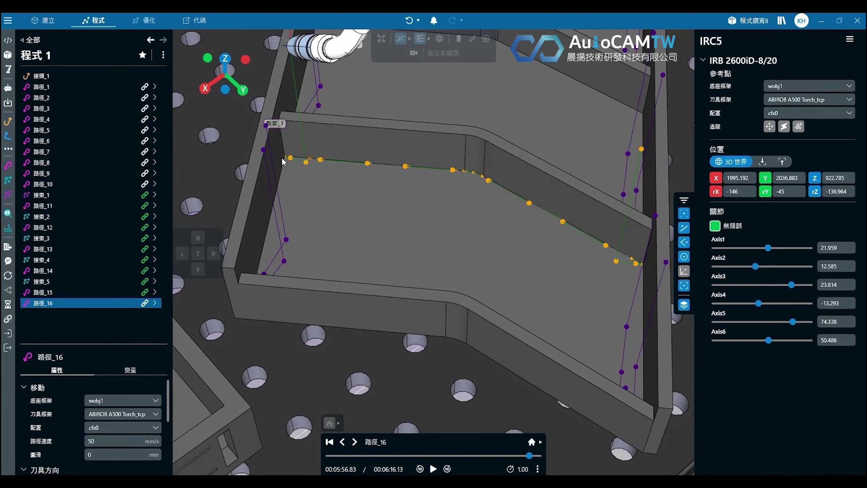
middle_click_drag(484, 201, 543, 296)
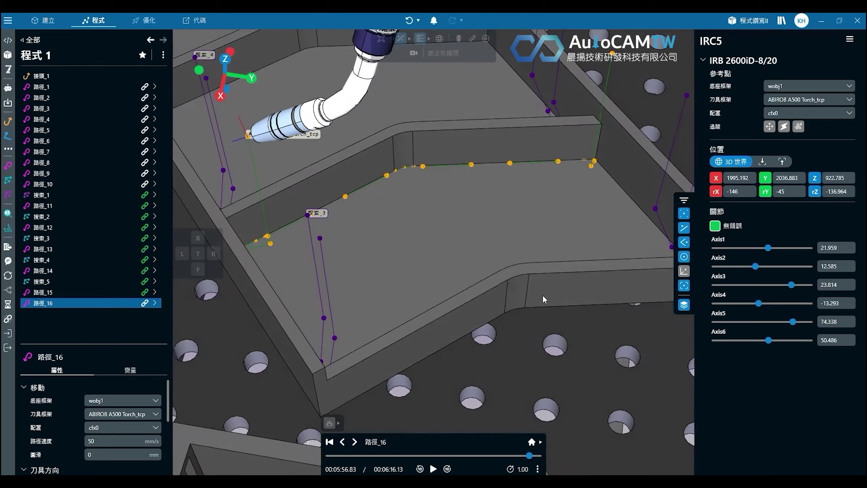
scroll(389, 180, "up", 4)
scroll(443, 191, "down", 5)
middle_click_drag(441, 214, 345, 183)
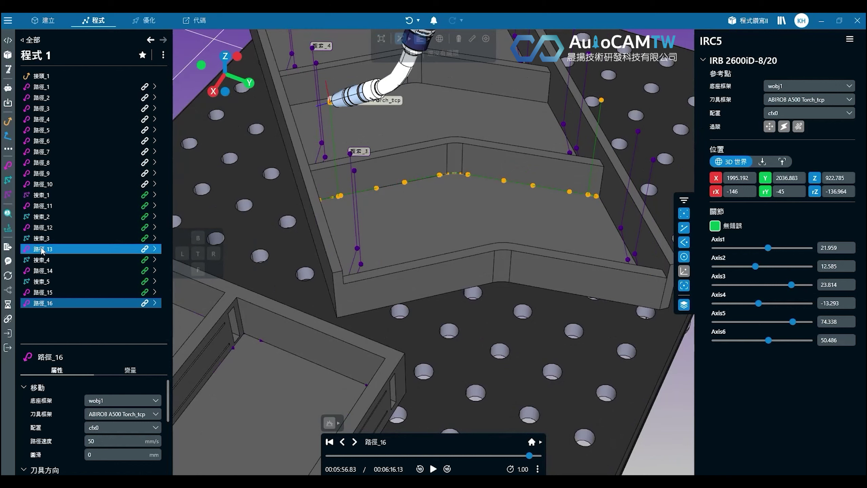
Step: Create an automatic touch search (觸摸) of the start-end type (起點-終點) for the new stitch path
left_click(8, 195)
scroll(439, 173, "up", 2)
middle_click_drag(440, 174, 434, 150)
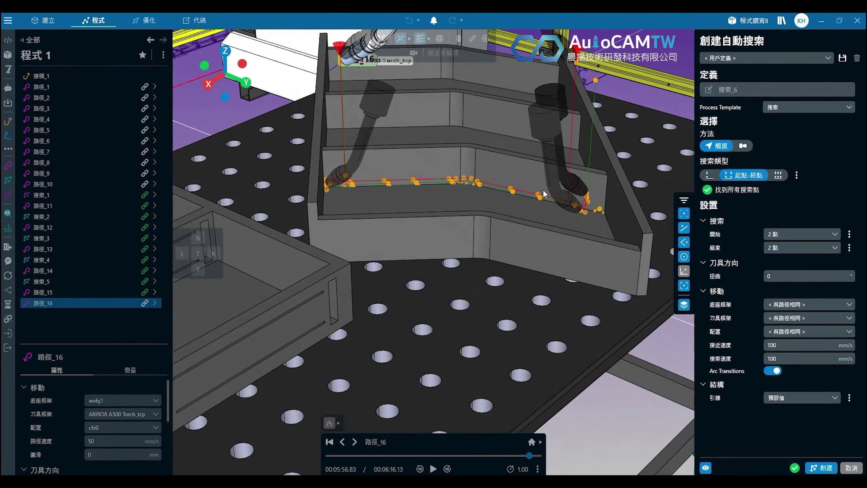
left_click(821, 466)
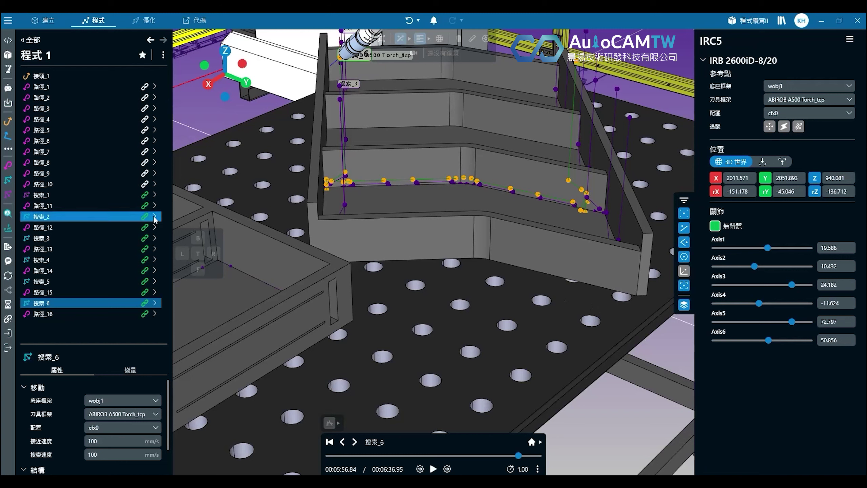
Step: Translate 搜索_6 and 路徑_16 from their plate's face to the next plate's face, making 2 copies and keeping the originals
left_click(53, 312)
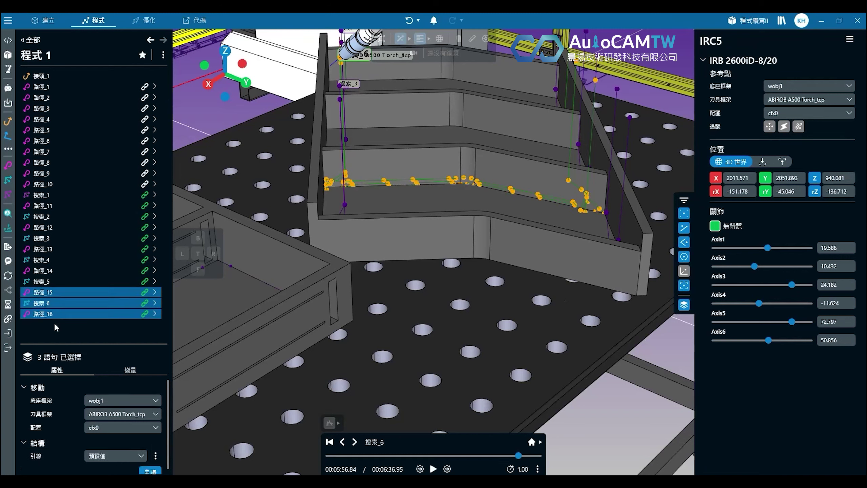
left_click(55, 304, "shift")
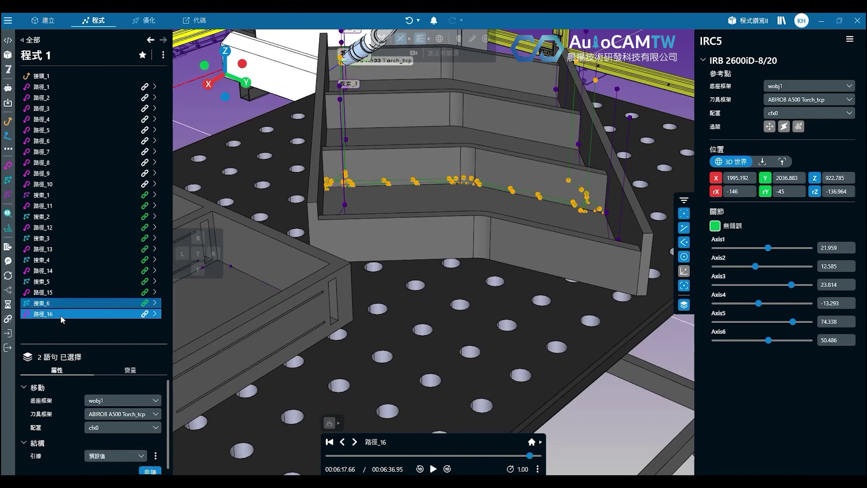
right_click(64, 321)
left_click(93, 400)
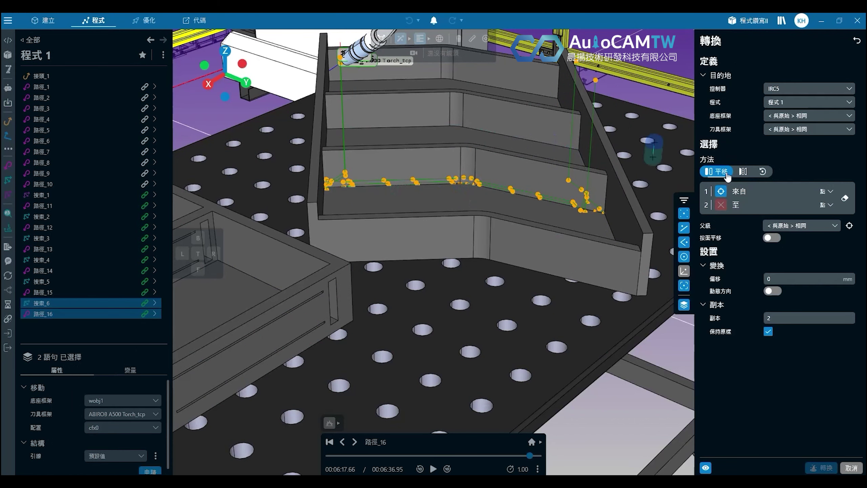
left_click(390, 168)
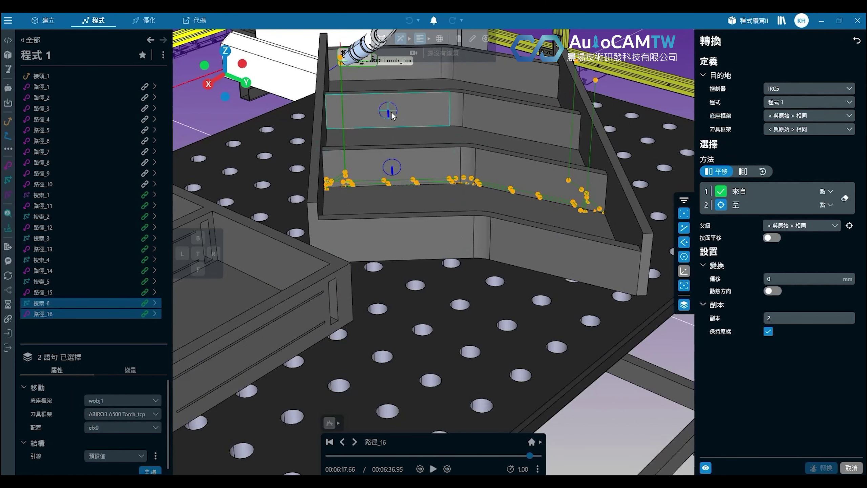
left_click(393, 114)
middle_click_drag(454, 167, 434, 241)
left_click(822, 468)
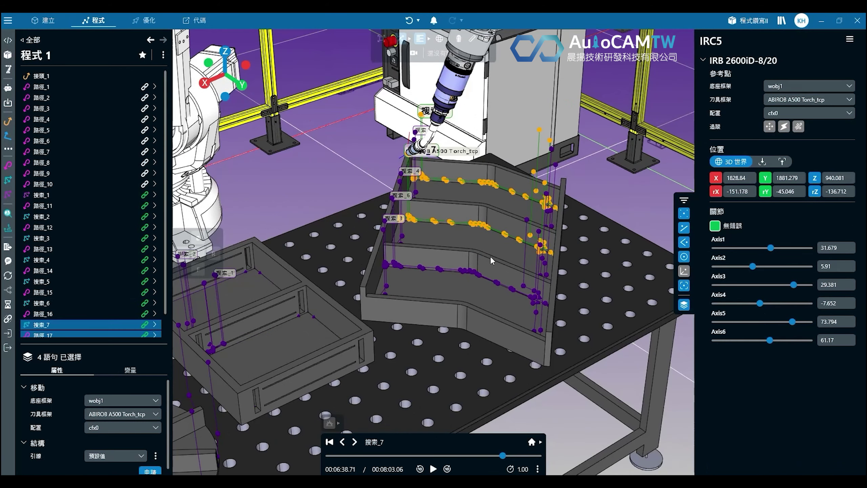
Step: Examine the copied search and stitch weld paths on the inner plates and across the whole welding table
middle_click_drag(490, 256, 400, 297)
scroll(476, 221, "down", 4)
scroll(129, 291, "down", 2)
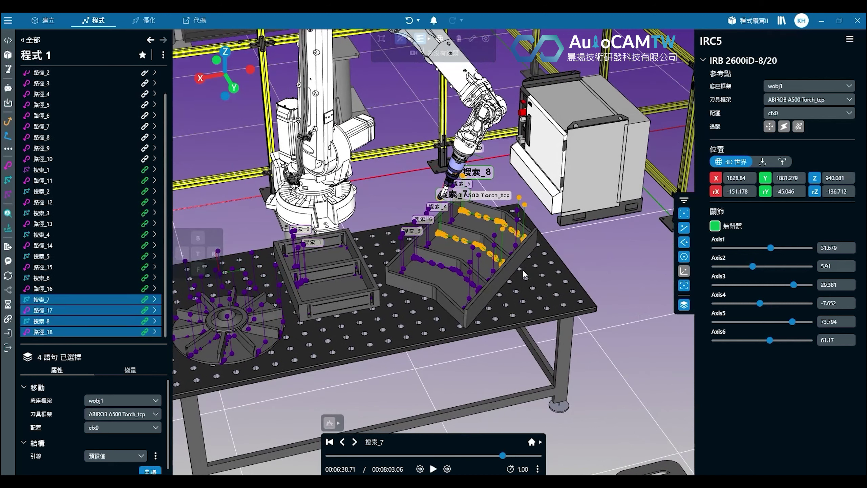
scroll(421, 270, "up", 5)
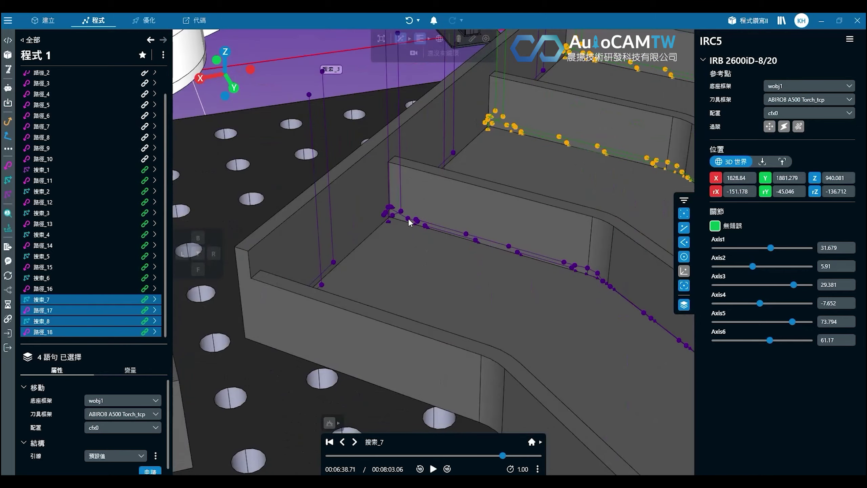
scroll(469, 241, "down", 8)
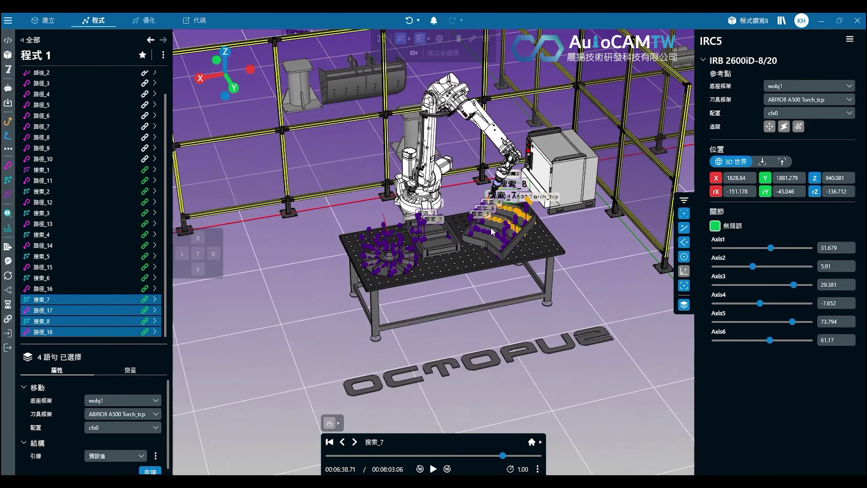
middle_click_drag(490, 228, 454, 140)
middle_click_drag(295, 251, 382, 272)
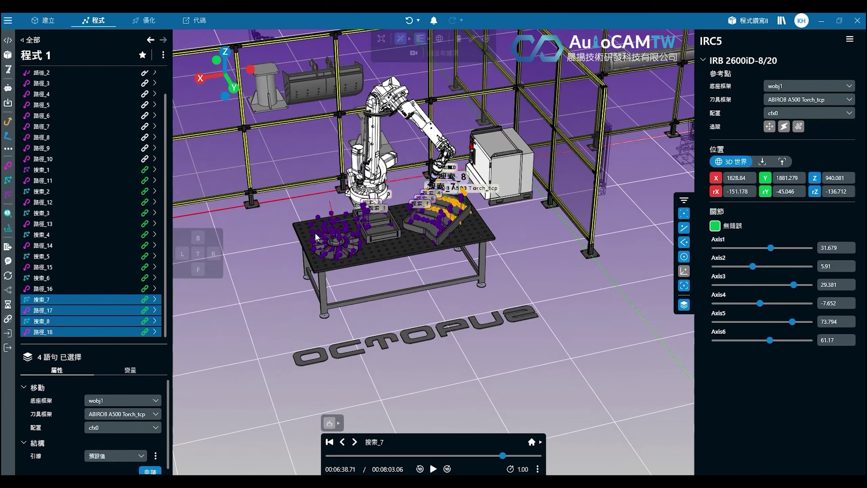
Step: Switch to the KRC4 controller and create a new program for robot group 群組 1
middle_click_drag(550, 197, 352, 245)
middle_click_drag(584, 218, 407, 262)
mouse_move(547, 277)
right_mouse_down()
mouse_move(445, 291)
mouse_move(543, 284)
right_mouse_up()
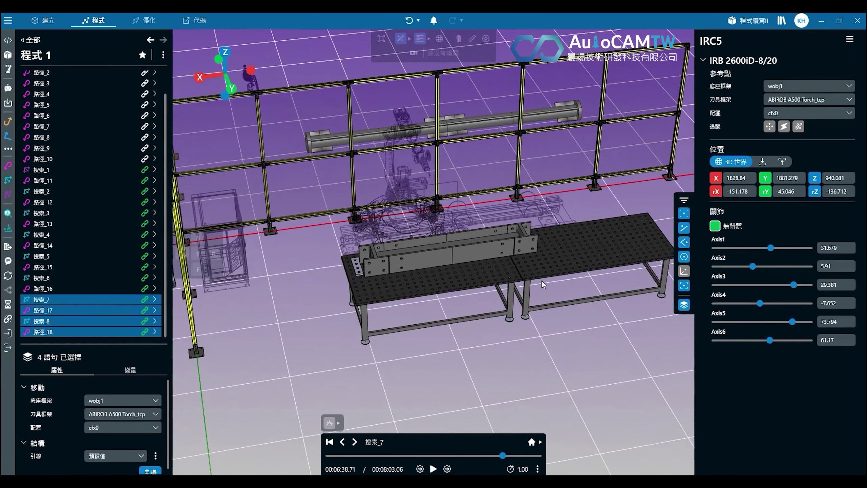
left_click(850, 39)
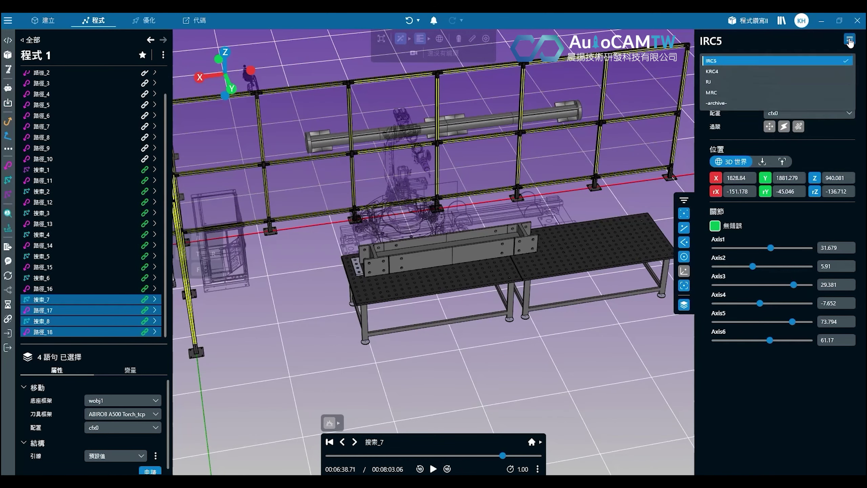
left_click(745, 76)
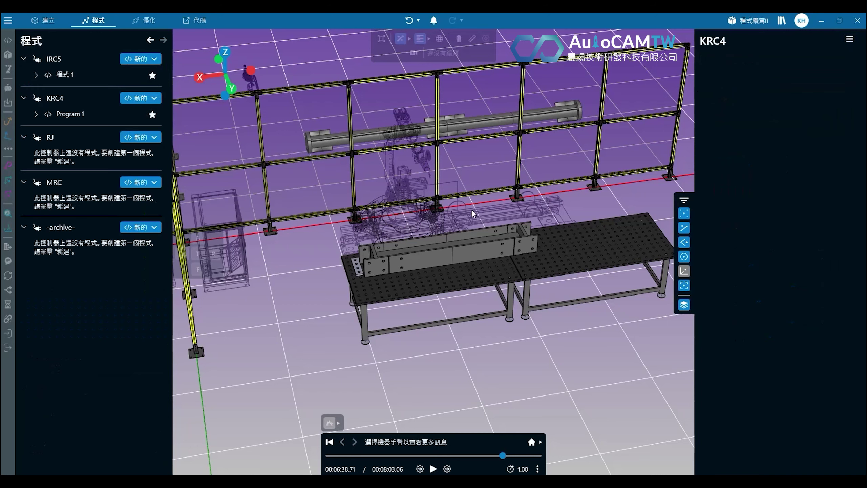
left_click(136, 98)
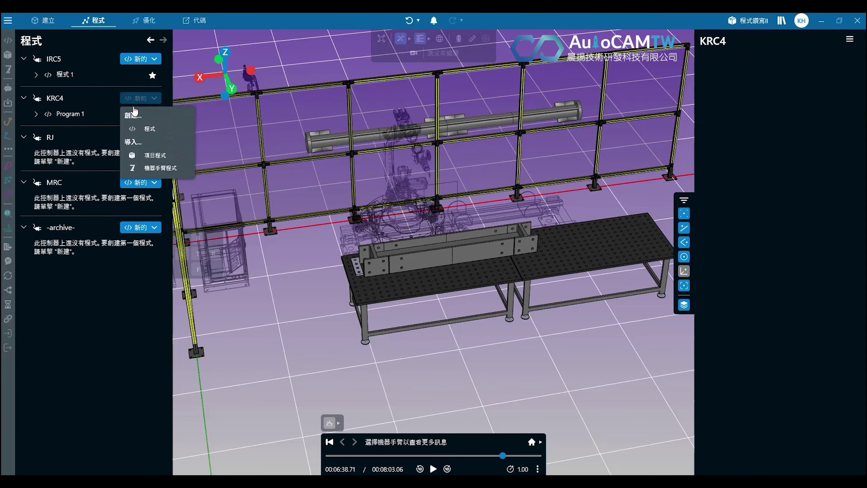
left_click(146, 132)
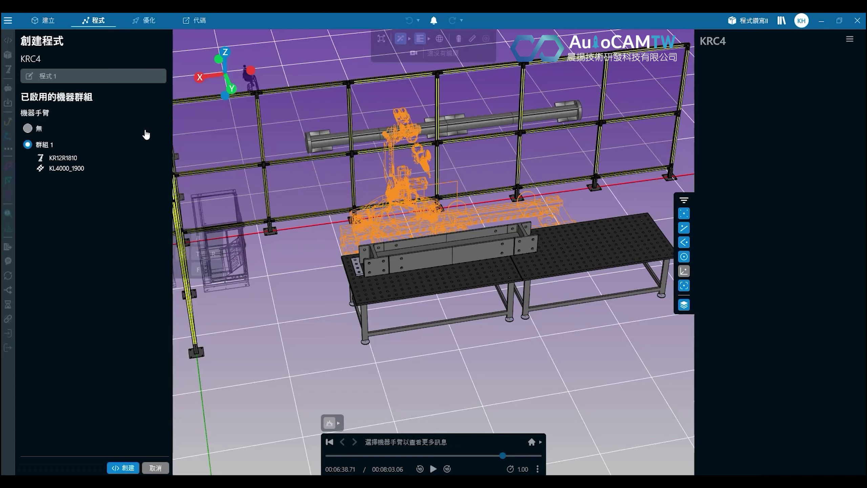
left_click(125, 467)
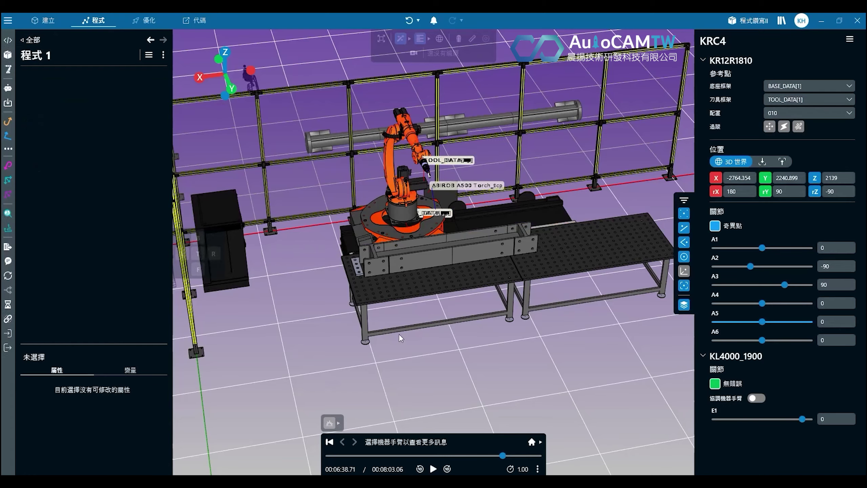
Step: Start a new weld path on the long box-shaped workpiece using the face (面) selection method
scroll(448, 252, "up", 5)
middle_click_drag(449, 228, 426, 295)
right_click_drag(425, 296, 232, 270)
right_click_drag(360, 237, 55, 266)
left_click(57, 140)
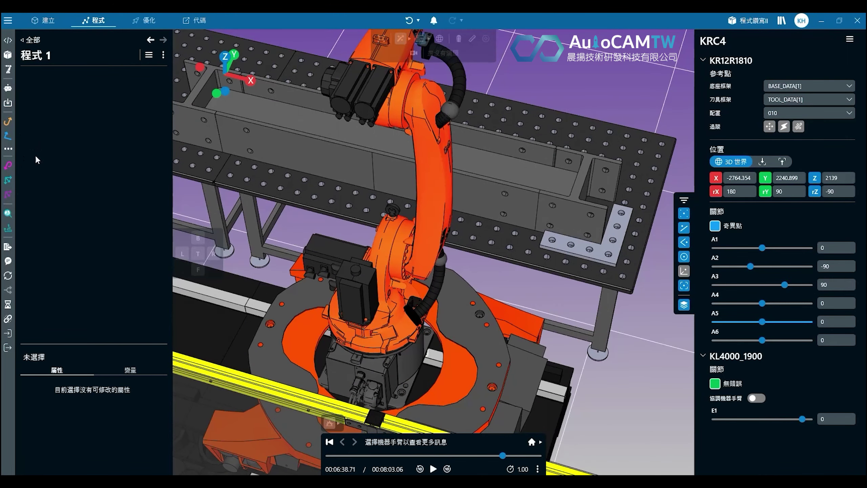
left_click(8, 165)
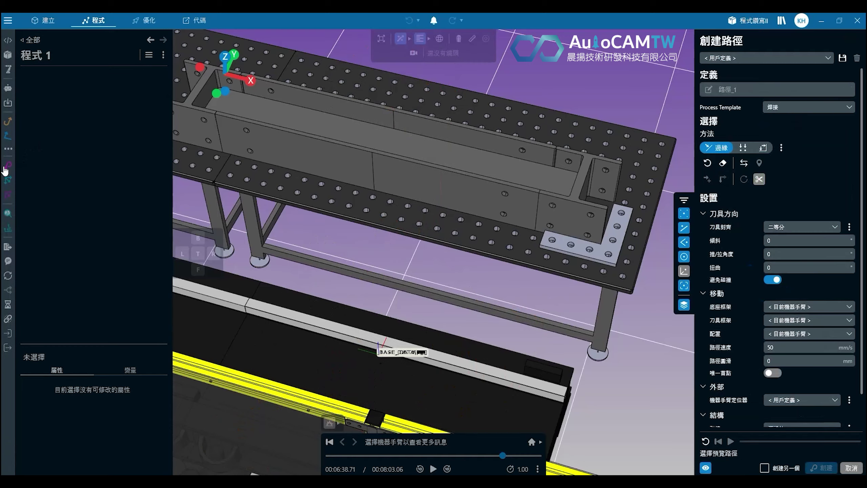
left_click(763, 148)
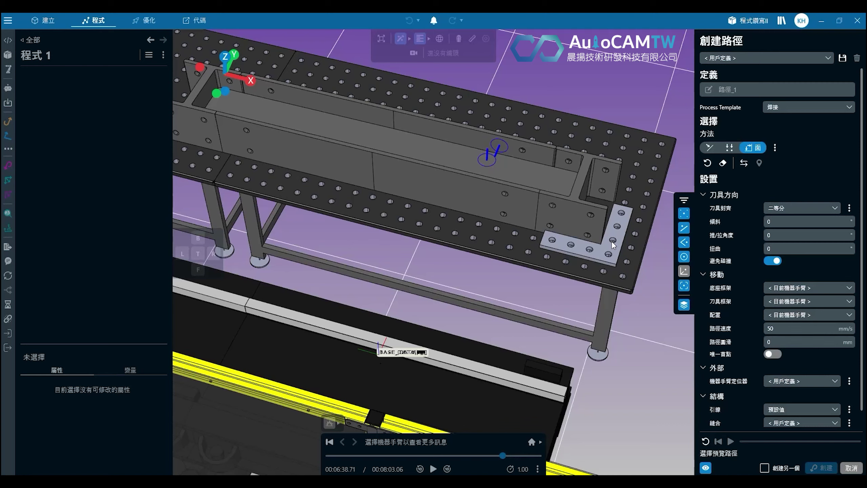
Step: Clear the selected faces and select the inner side wall and floor faces again near the workpiece's end
middle_click_drag(568, 173, 537, 168)
scroll(540, 170, "up", 5)
scroll(491, 162, "down", 4)
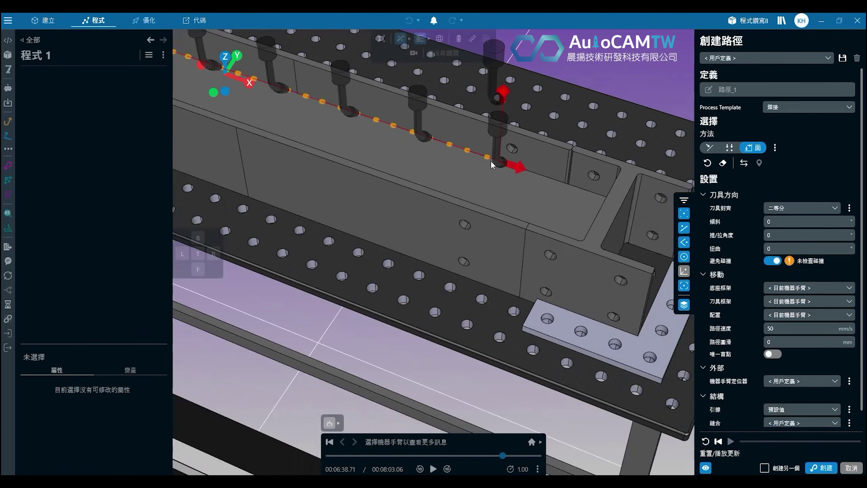
scroll(229, 75, "up", 3)
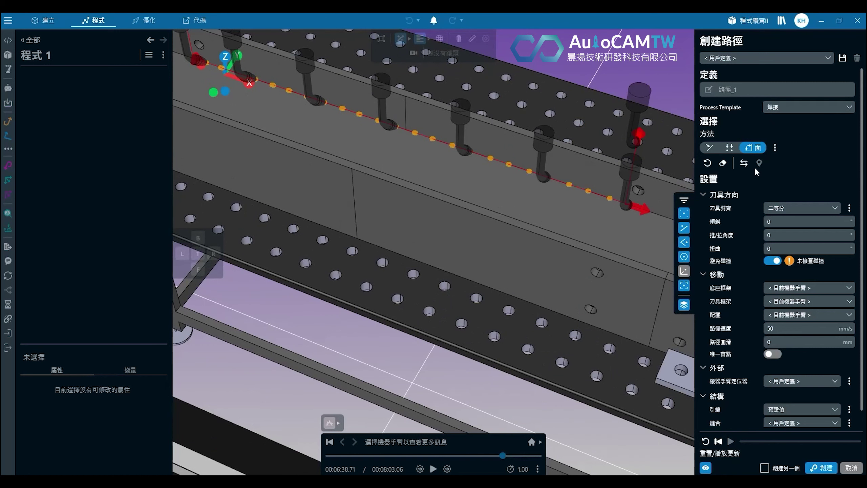
left_click(723, 163)
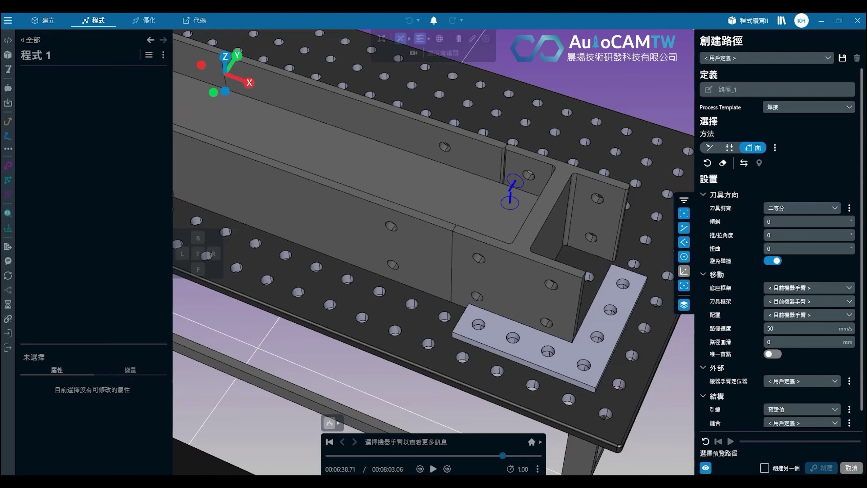
left_click(511, 200)
Step: Examine the previewed path's start point and the torch positions at the workpiece's inner corner
middle_click_drag(465, 186, 671, 205)
scroll(441, 166, "up", 4)
scroll(441, 166, "up", 4)
middle_click_drag(401, 148, 529, 67)
middle_click_drag(348, 70, 420, 134)
scroll(420, 133, "up", 7)
scroll(338, 167, "down", 8)
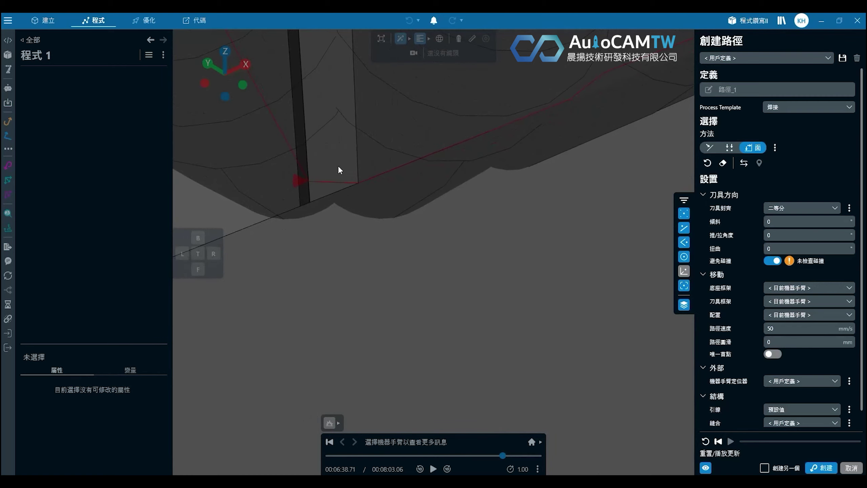
middle_click_drag(291, 111, 361, 91)
scroll(367, 144, "up", 3)
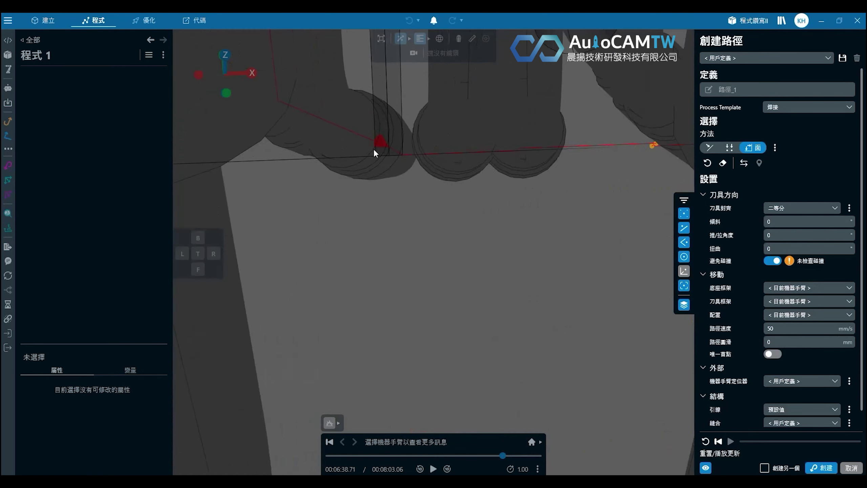
scroll(395, 143, "down", 7)
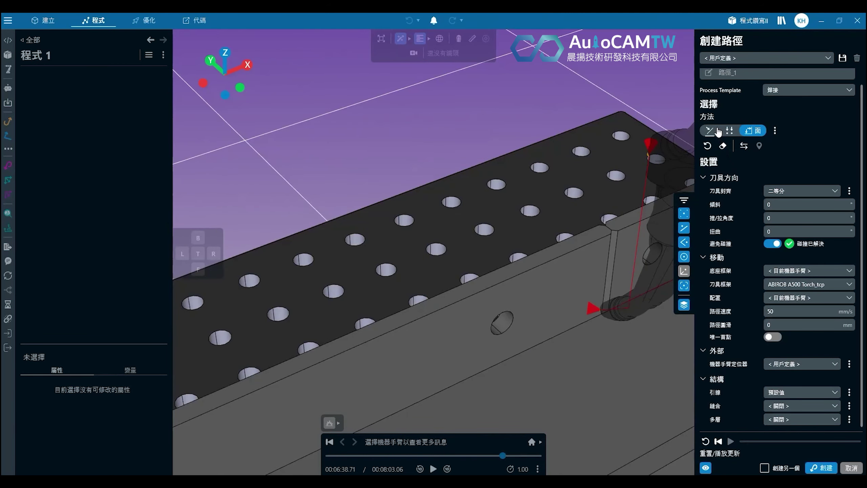
Step: Clear the selected faces and try the edge (邊緣) method on the floor edge near the inner corner with 繼續邊緣 enabled
middle_click_drag(621, 327, 446, 306)
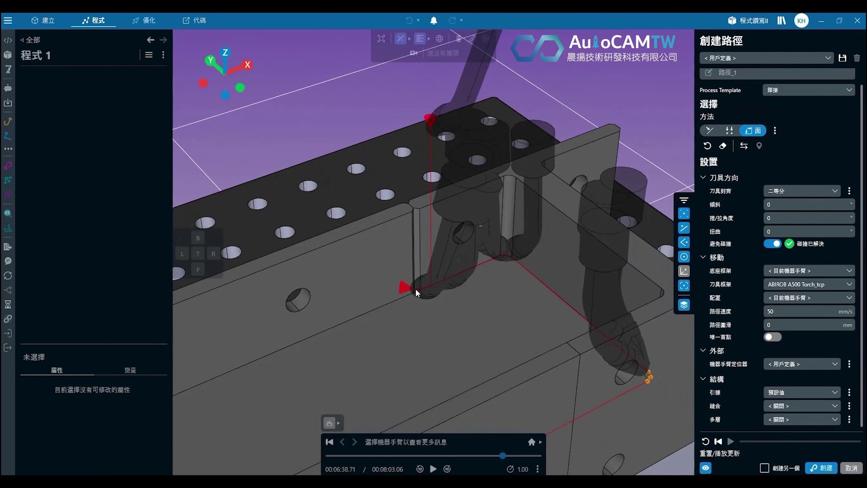
left_click(723, 147)
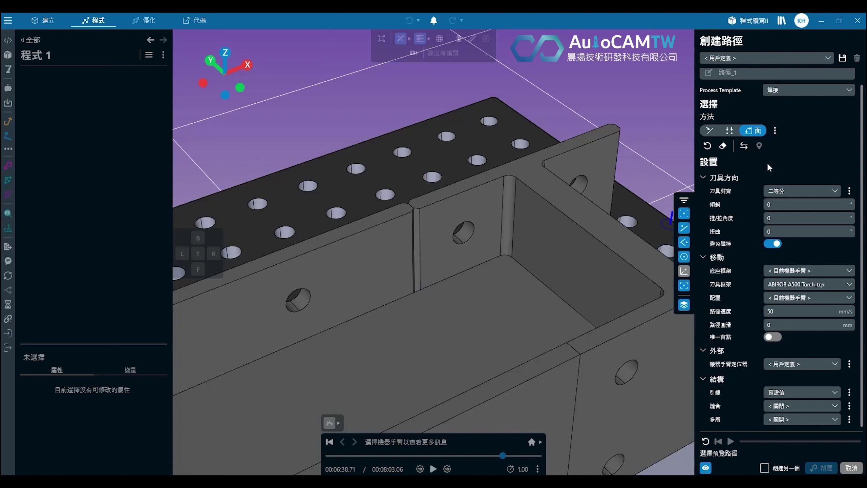
left_click(710, 131)
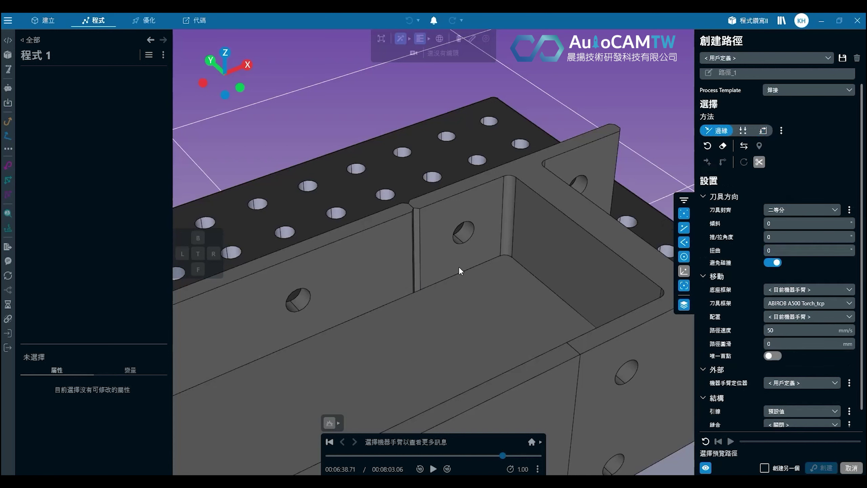
left_click(447, 280)
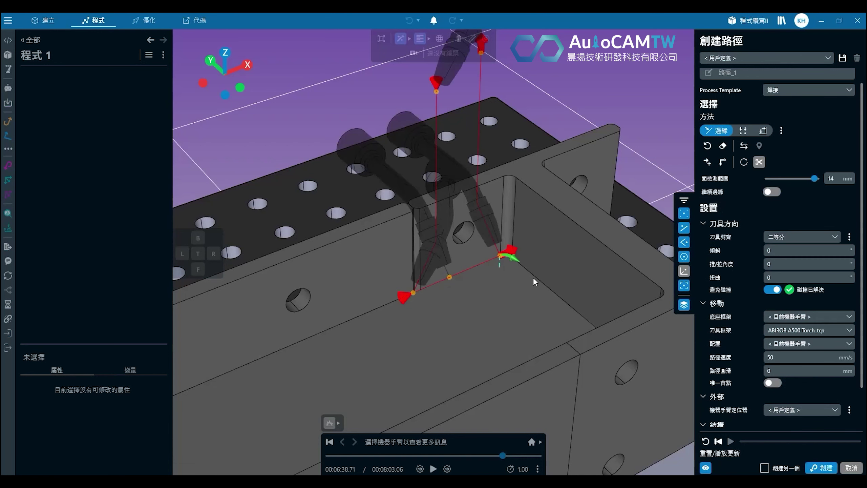
left_click(771, 193)
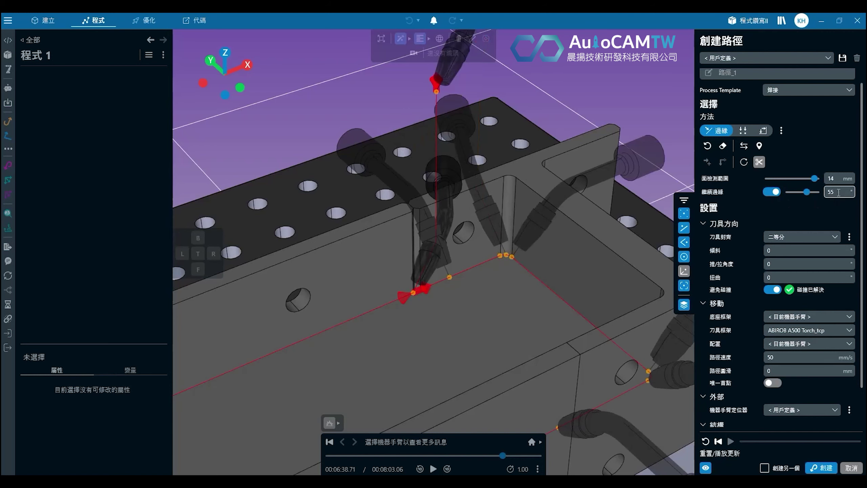
scroll(564, 268, "down", 5)
middle_click_drag(488, 294, 478, 327)
scroll(553, 298, "up", 5)
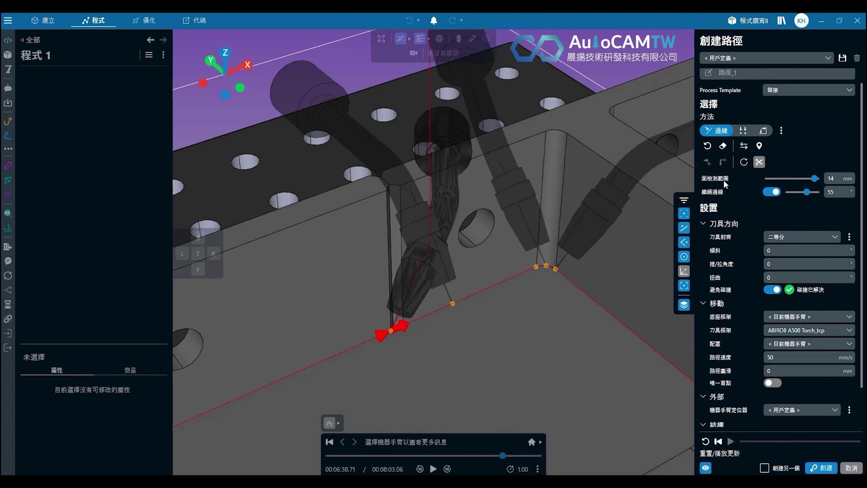
Step: Switch back to the face (面) method and try previewing a path from the floor and the inner corner
left_click(763, 130)
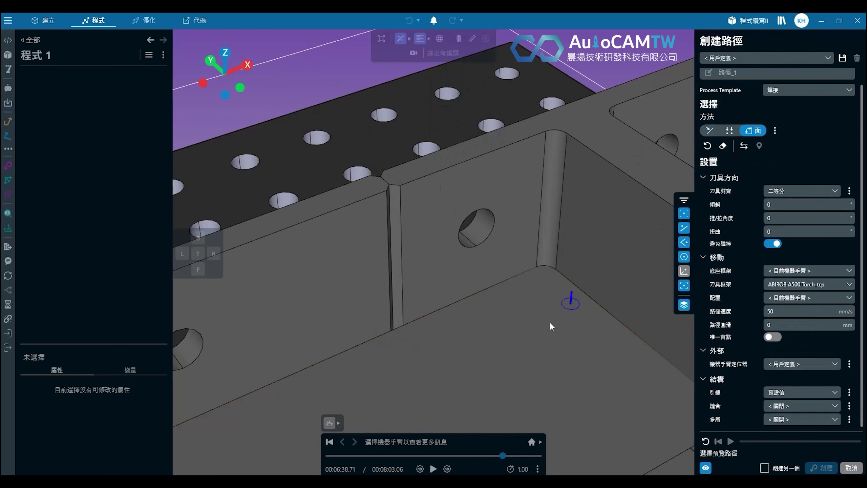
scroll(487, 341, "down", 5)
left_click(396, 353)
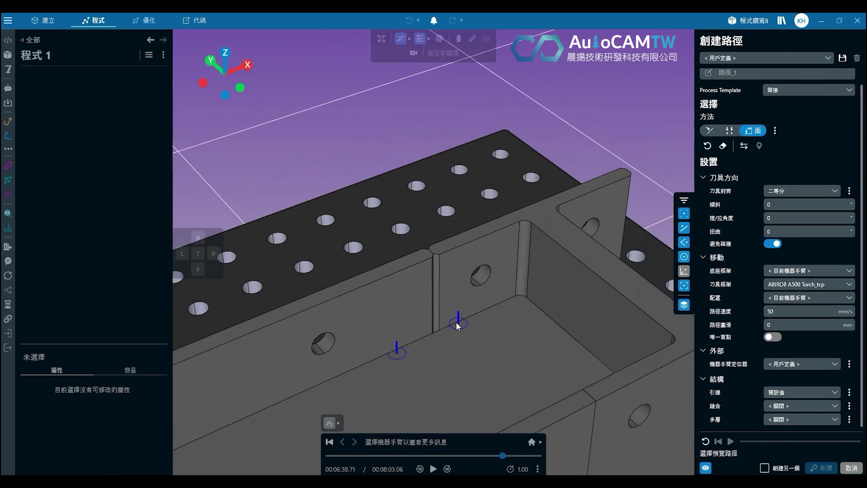
left_click(529, 264)
scroll(469, 326, "up", 3)
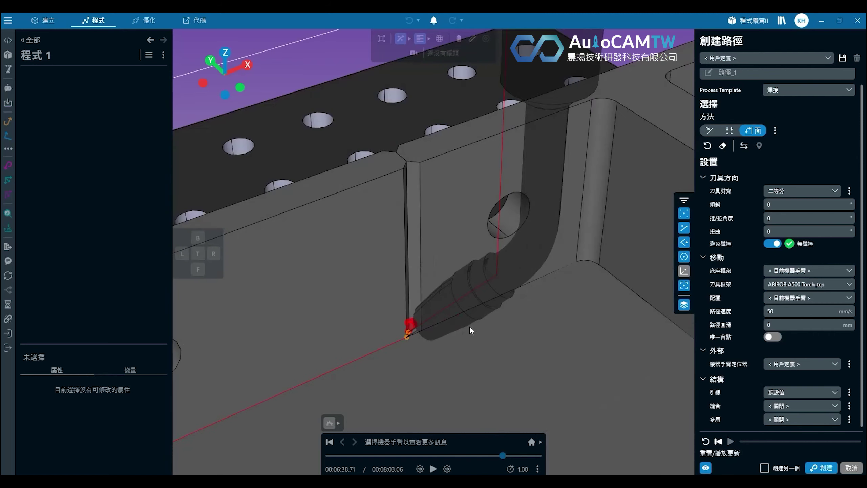
Step: Clear the selection and preview the path from the floor, the short wall section with the hole, and the adjoining end wall
left_click(723, 147)
left_click(534, 326)
left_click(507, 266)
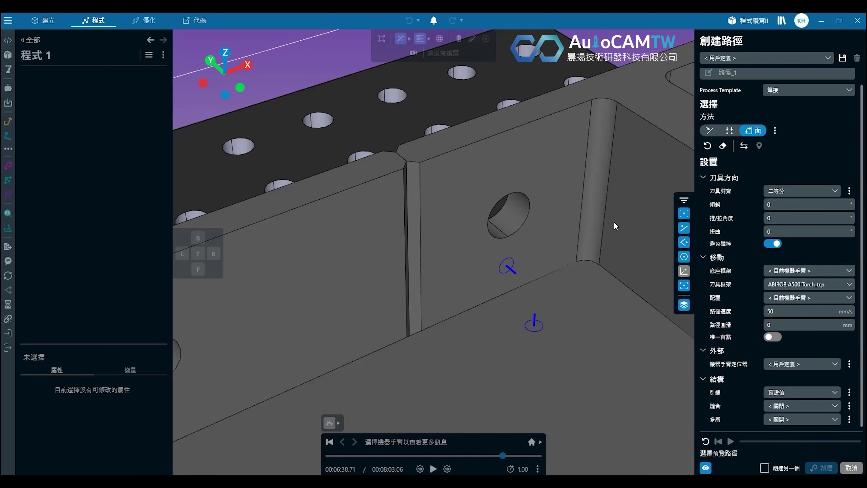
left_click(663, 241)
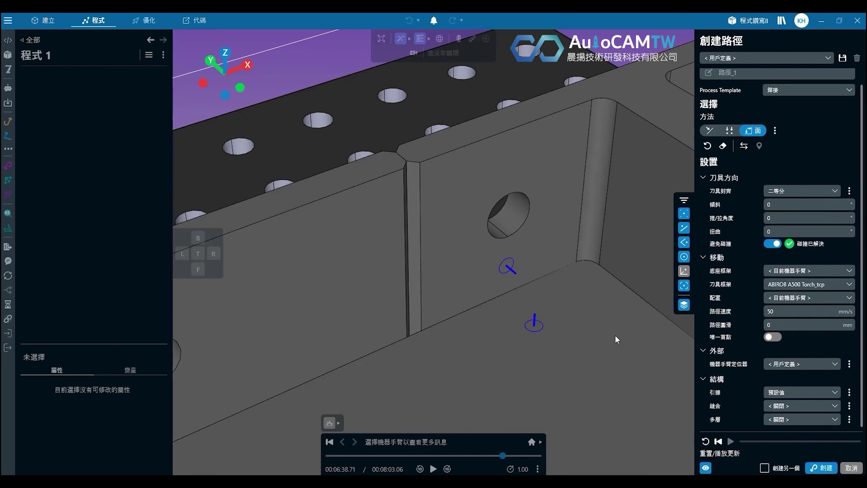
scroll(626, 297, "down", 3)
scroll(626, 297, "down", 3)
middle_click_drag(628, 245, 507, 233)
scroll(575, 220, "down", 3)
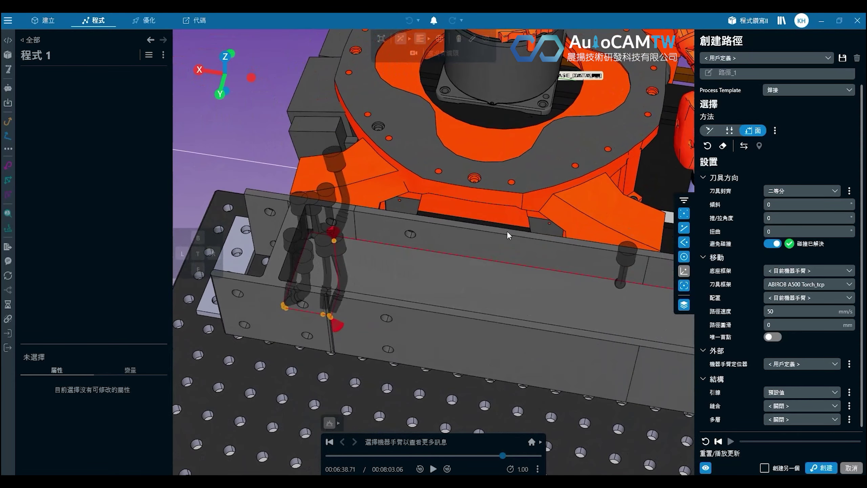
Step: In the path's lead (引線) settings, set the direction of the first lead-out segment 離開 to 關閉
left_click(821, 392)
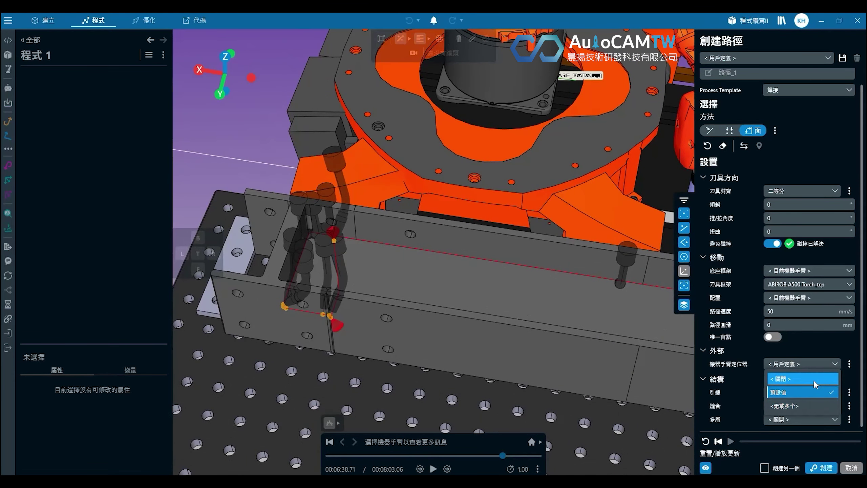
left_click(802, 392)
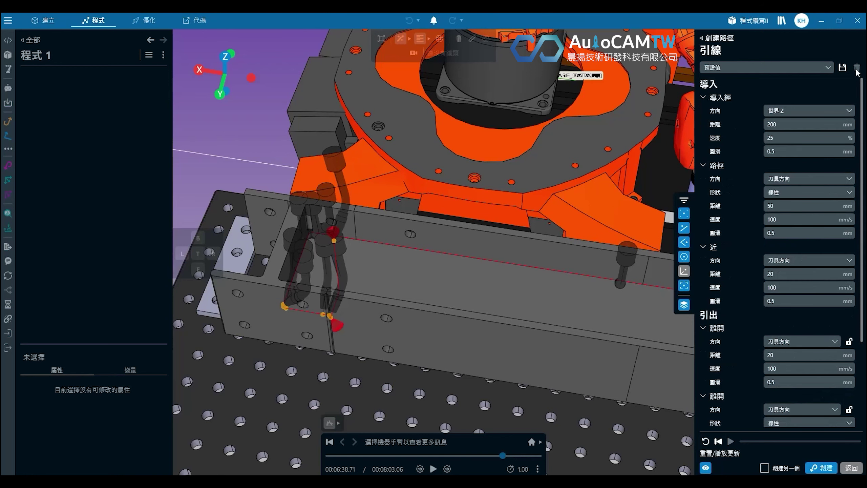
left_click(796, 108)
left_click(796, 111)
left_click(794, 342)
left_click(794, 343)
scroll(785, 283, "down", 3)
left_click(798, 229)
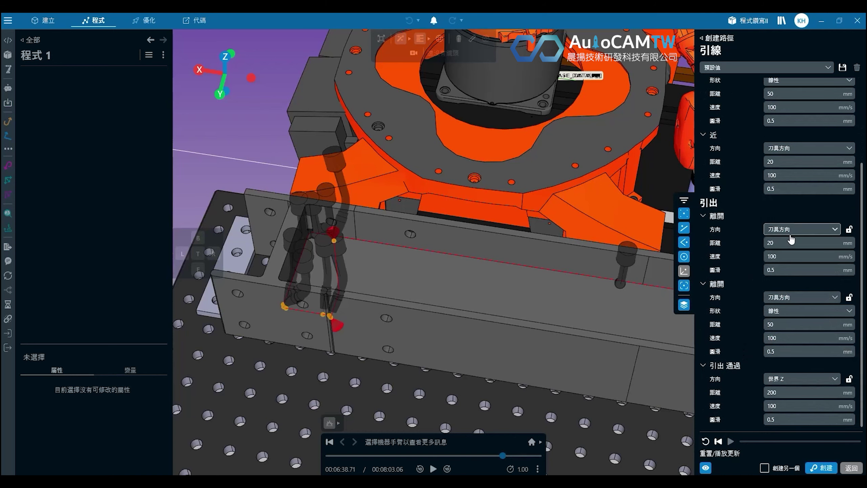
left_click(790, 188)
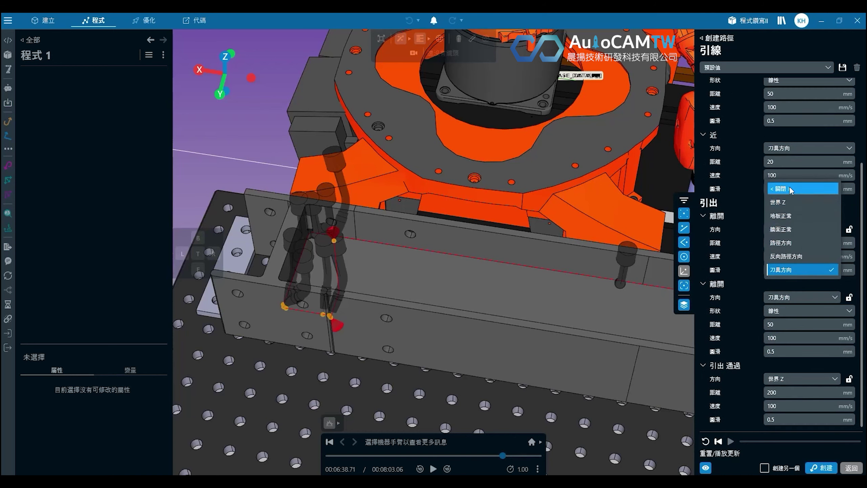
Step: Set the directions of the second 離開 segment and 引出通過 to 關閉, and return to the path settings
left_click(787, 295)
left_click(781, 256)
left_click(792, 379)
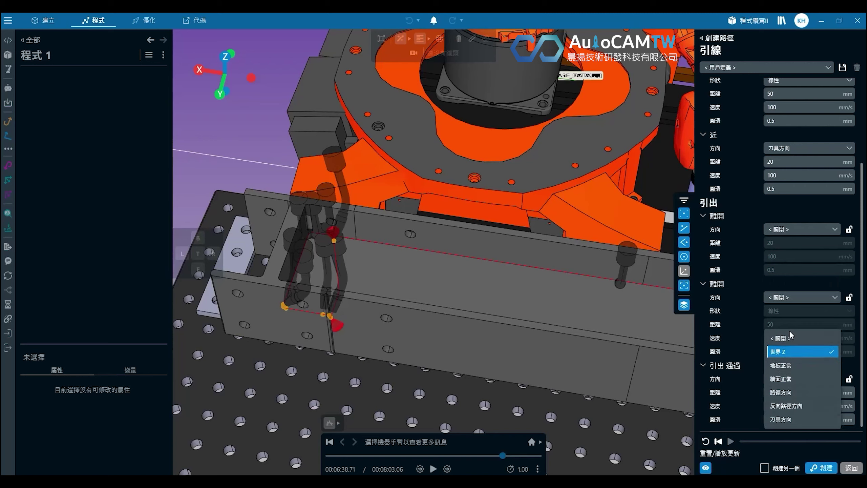
left_click(788, 338)
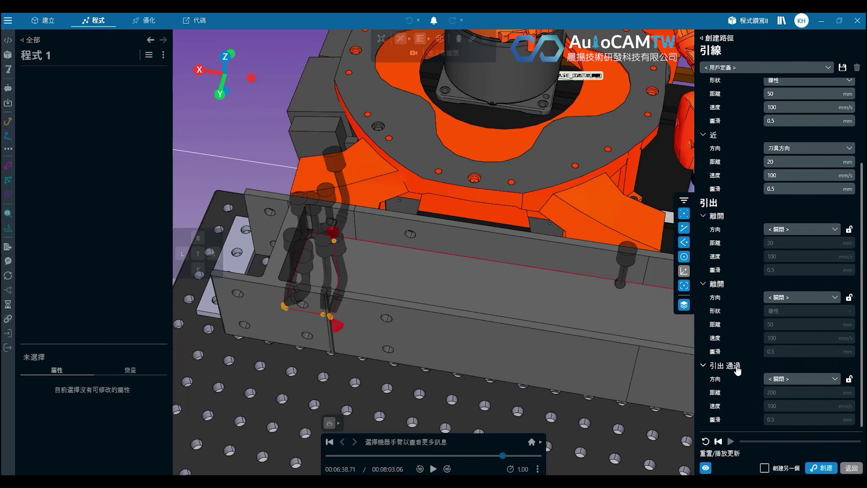
left_click(704, 38)
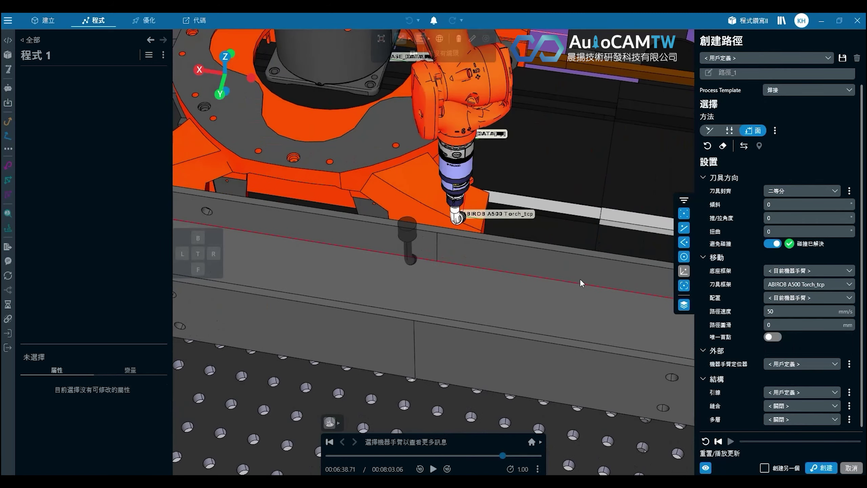
Step: Enable 創建另一個 and create the first weld path 路徑_1 on the long workpiece
middle_click_drag(580, 279, 440, 243)
right_click_drag(440, 244, 591, 222)
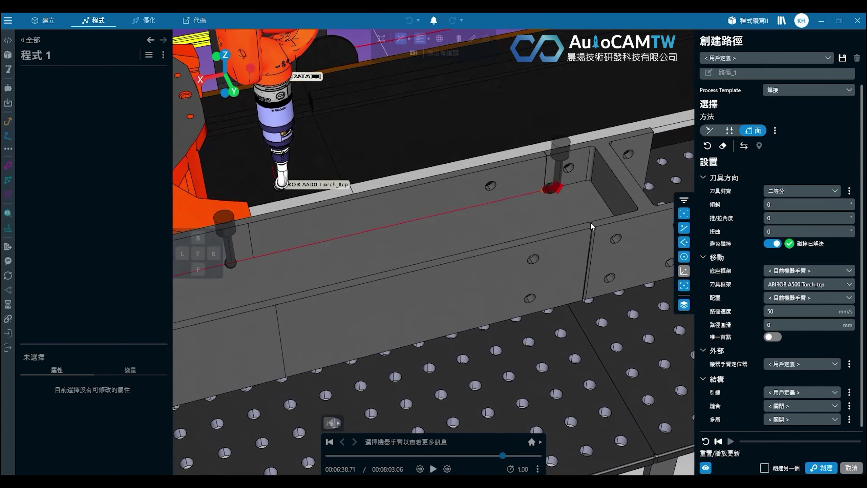
left_click(764, 468)
left_click(809, 470)
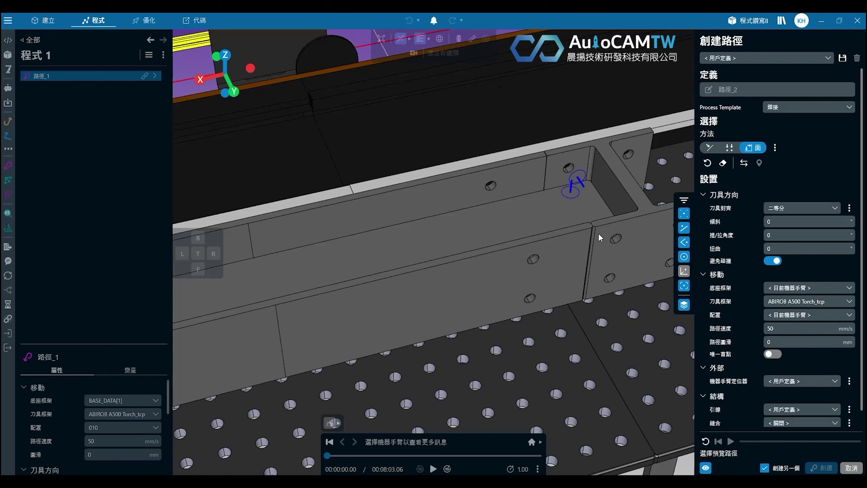
Step: Complete the face selection at the workpiece's opposite end to preview 路徑_2, and check its course along the inner seam
left_click(504, 215)
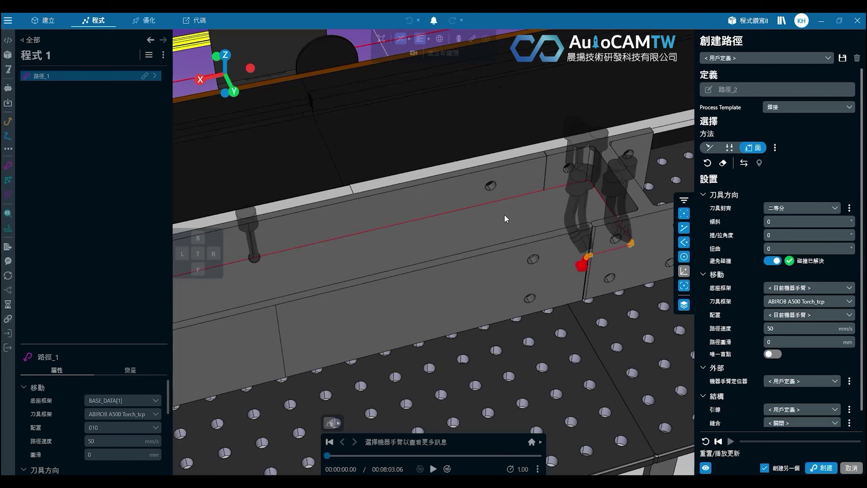
middle_click_drag(504, 214, 718, 205)
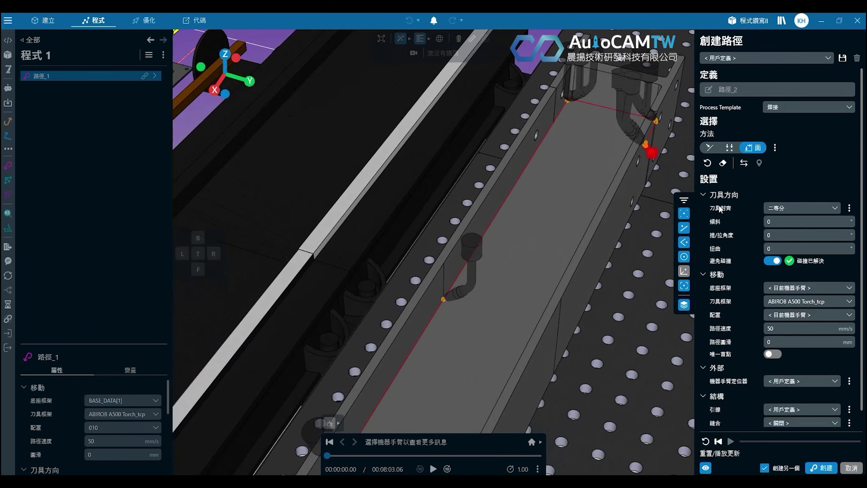
scroll(576, 202, "up", 4)
scroll(576, 202, "down", 6)
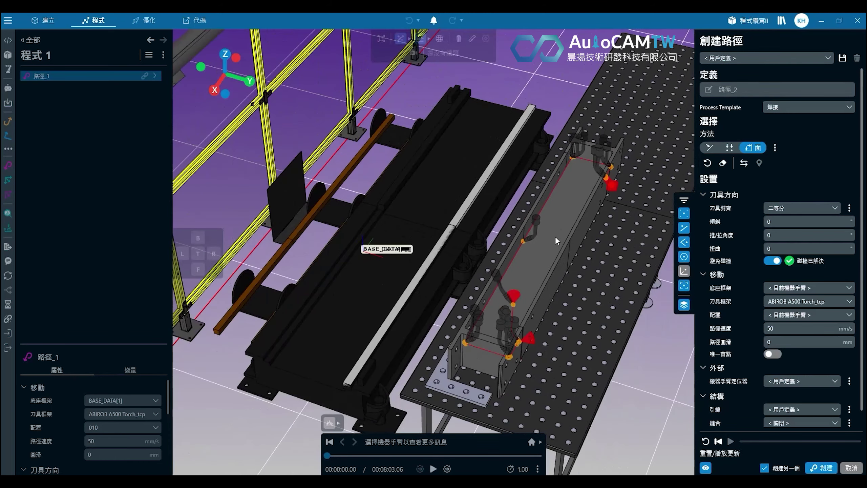
middle_click_drag(452, 262, 346, 263)
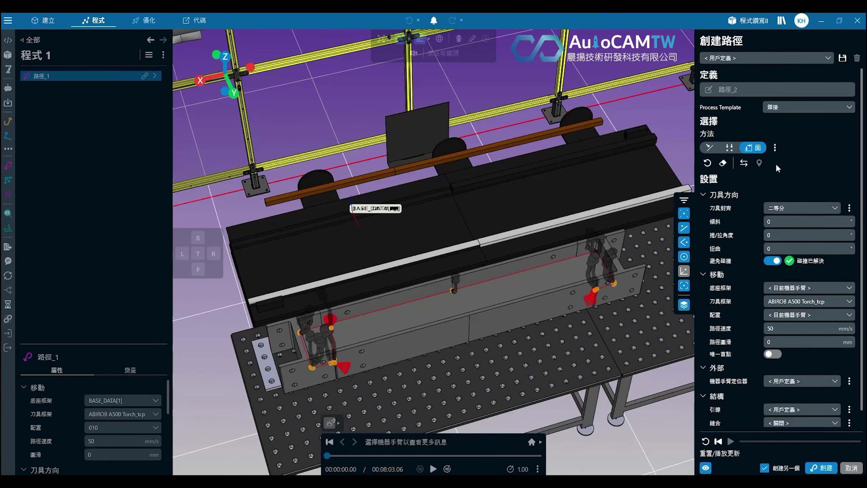
Step: Examine the tool direction (刀具方向) options and the path configuration (路徑配置), including the 間隙公差 setting
left_click(850, 207)
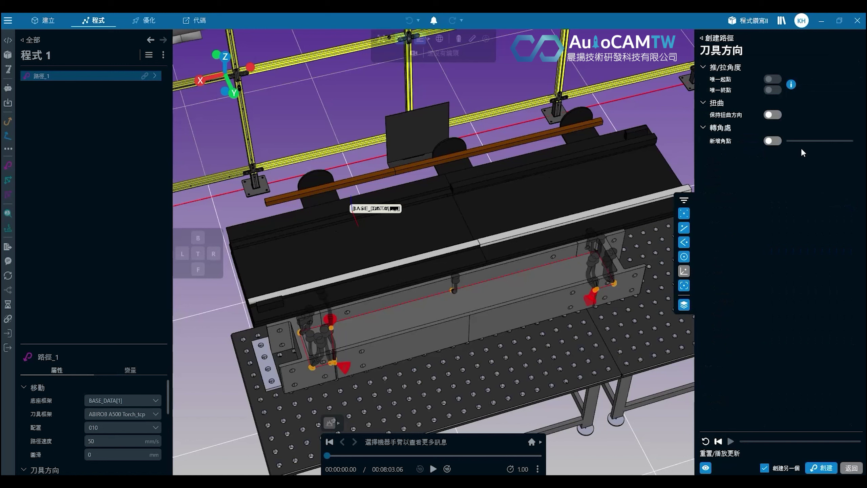
left_click(707, 39)
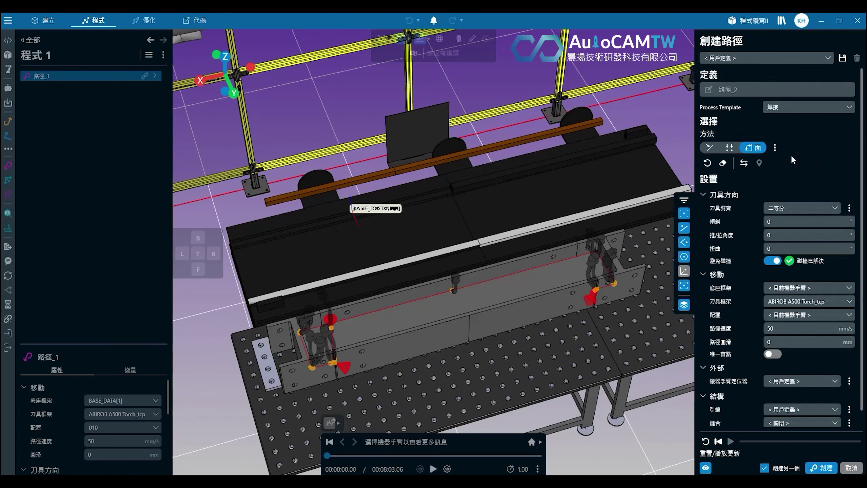
left_click(775, 148)
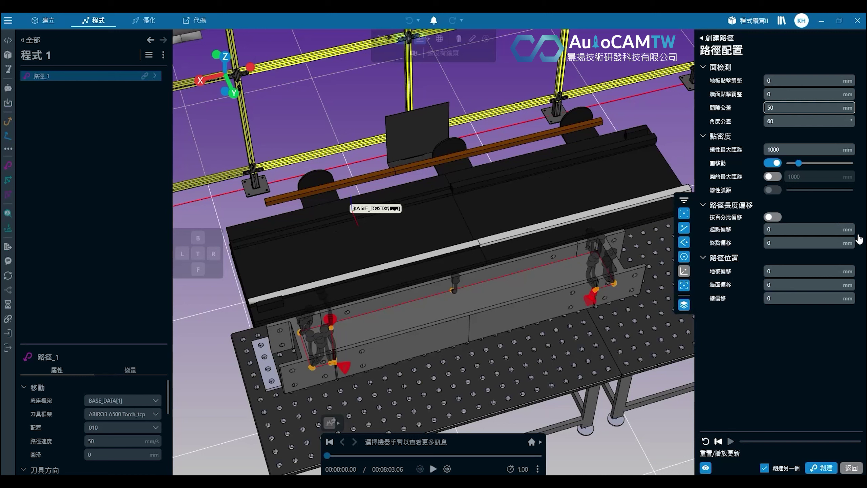
left_click(726, 165)
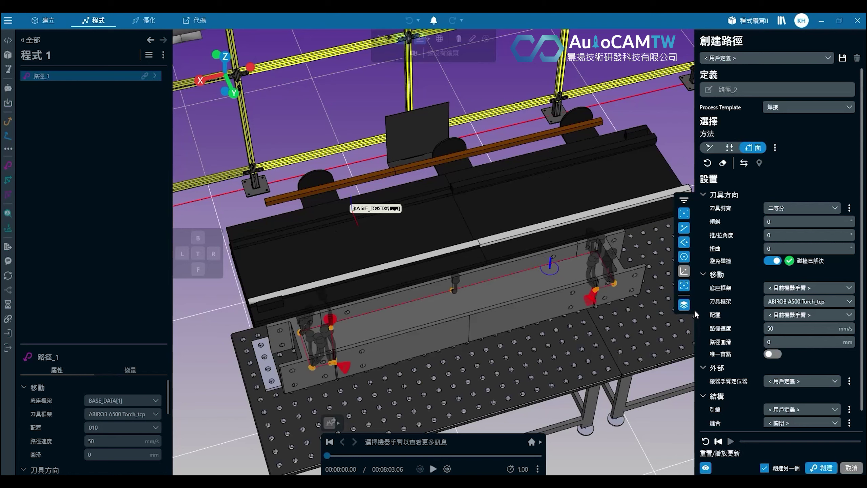
Step: Check the previewed path from both sides of the workpiece and create it as 路徑_2
scroll(518, 290, "down", 3)
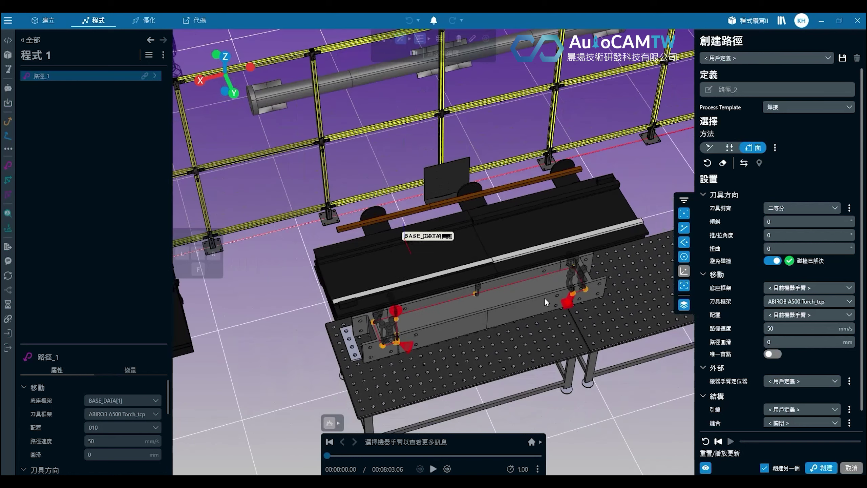
scroll(587, 280, "up", 6)
middle_click_drag(594, 278, 693, 286)
middle_click_drag(467, 284, 355, 291)
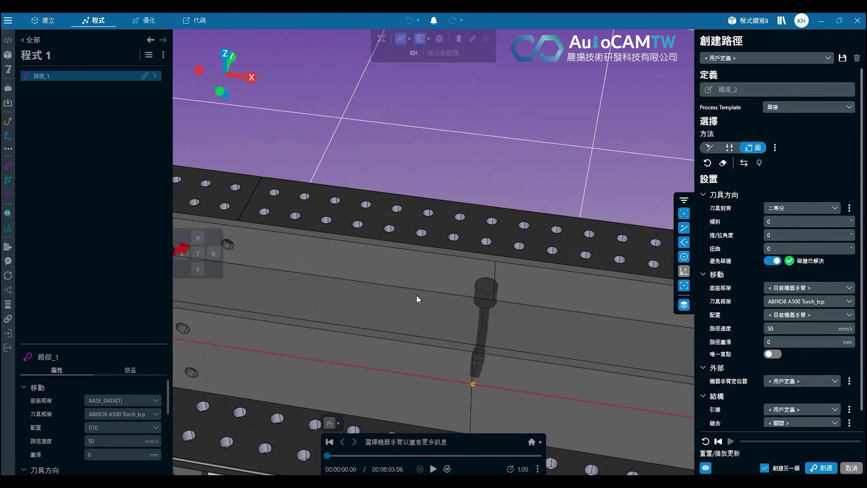
scroll(417, 297, "down", 5)
middle_click_drag(459, 298, 577, 297)
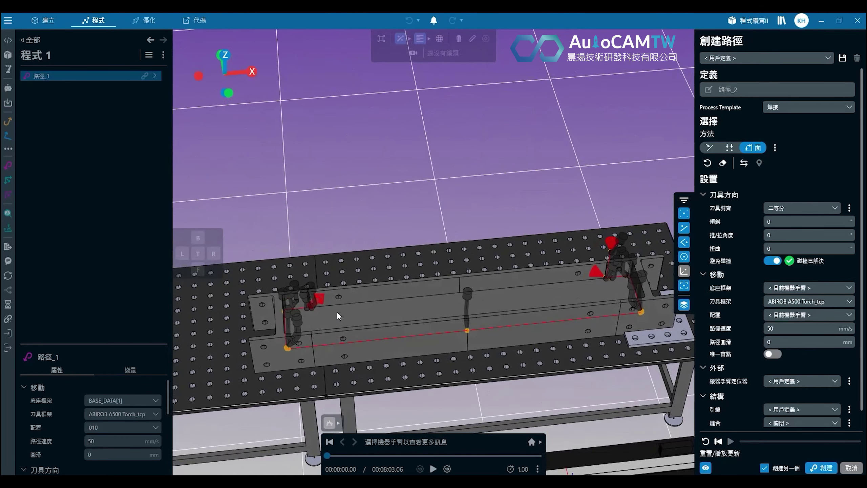
left_click(821, 468)
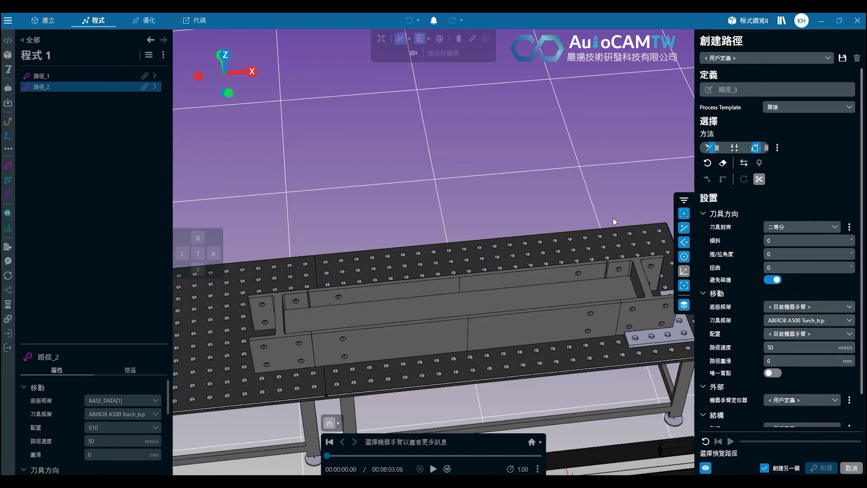
Step: Switch the selection method to edge (邊緣) and select the long edge along the workpiece's inner seam
left_click(730, 148)
left_click(709, 148)
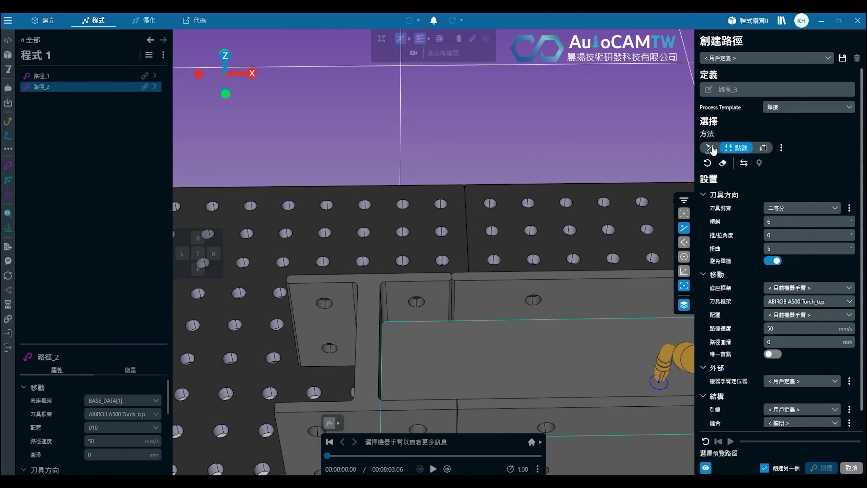
left_click(457, 320)
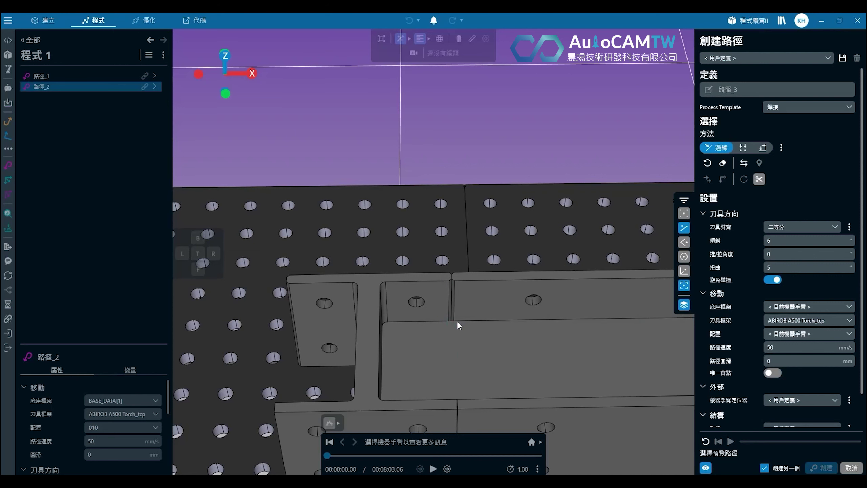
scroll(478, 342, "up", 3)
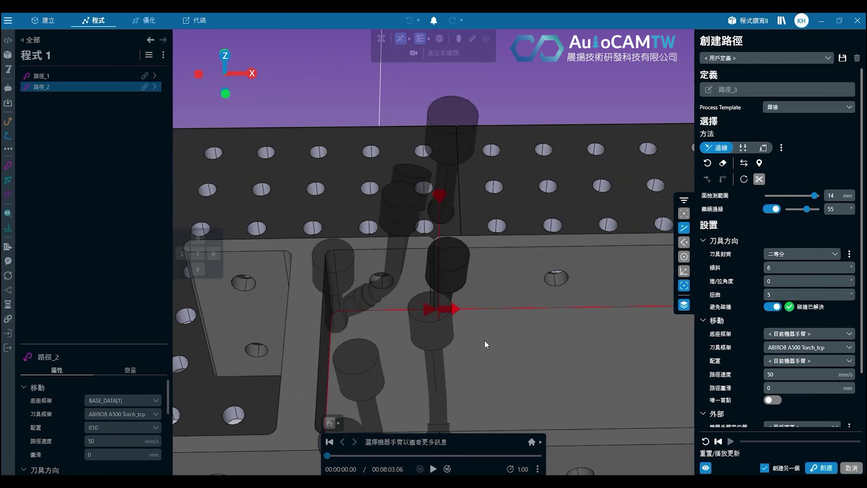
Step: Restrict the selection to the single long inner seam edge without chaining, and check its course toward the opposite end
left_click(834, 208)
left_click(758, 184)
left_click(759, 179)
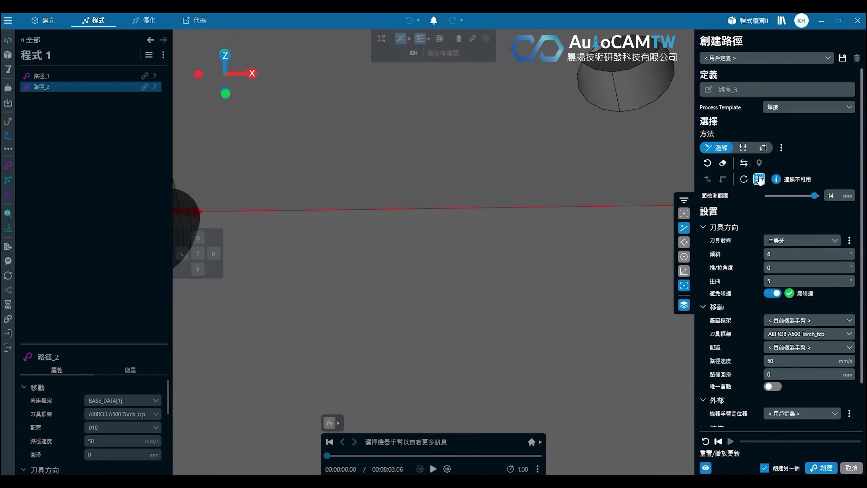
middle_click_drag(454, 267, 392, 269)
scroll(393, 269, "down", 5)
middle_click_drag(650, 270, 320, 290)
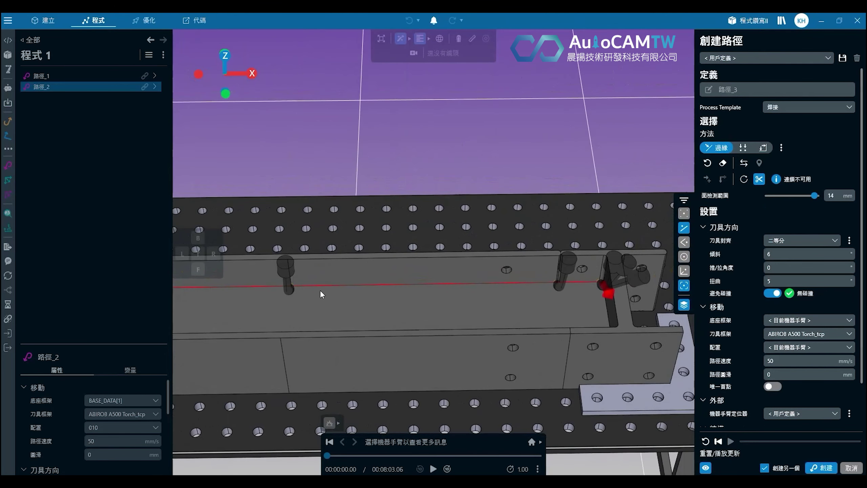
scroll(557, 274, "up", 6)
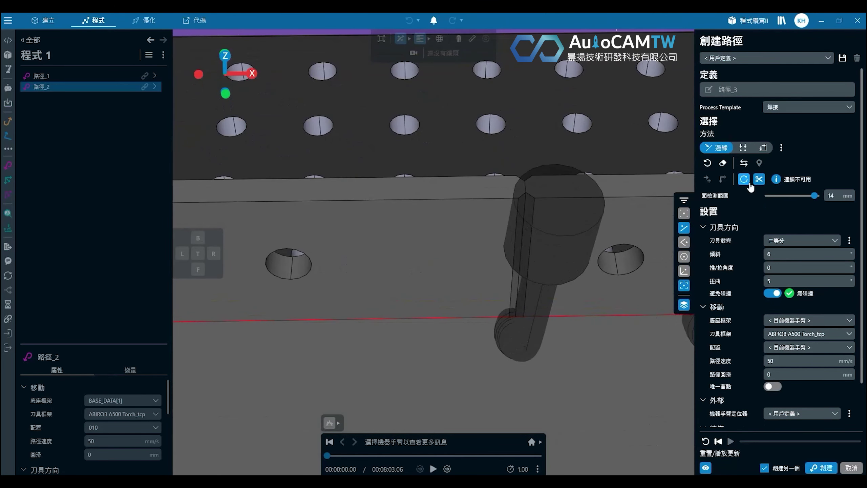
middle_click_drag(607, 299, 587, 291)
Step: In the path configuration (路徑配置), try 終點偏移 values of 50, 100 and 120 mm against the joint near the seam's end
left_click(782, 148)
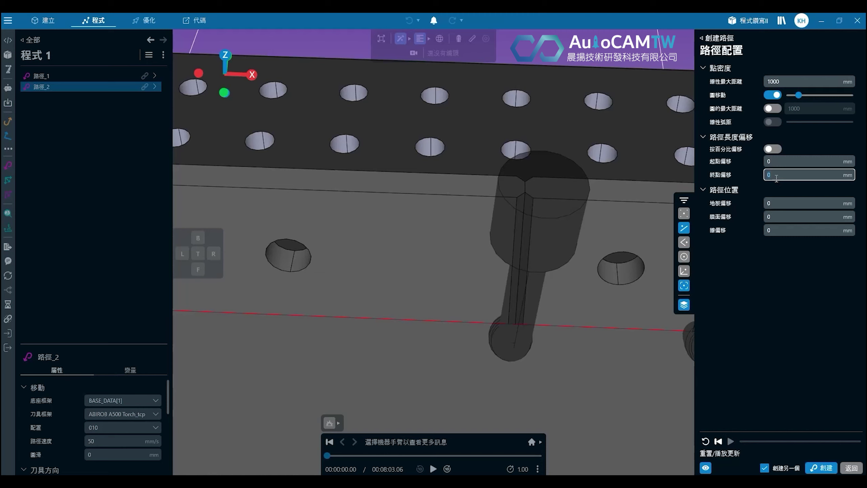
key("Return")
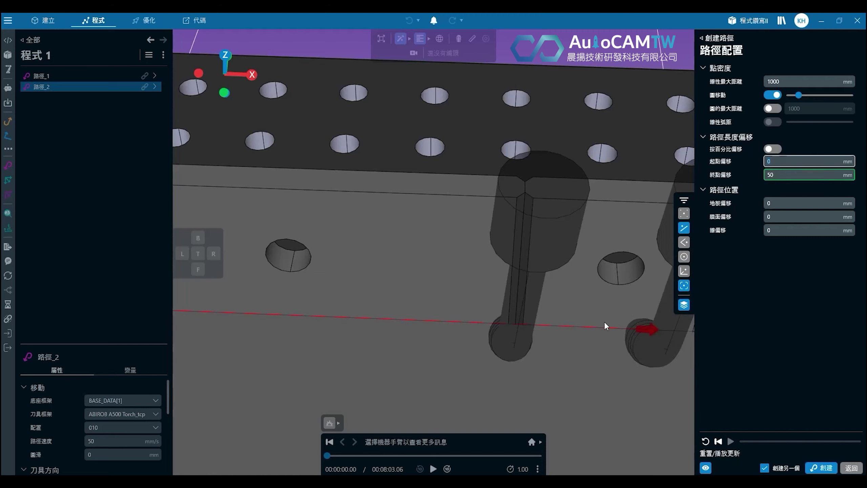
scroll(530, 342, "up", 3)
middle_click_drag(530, 342, 472, 326)
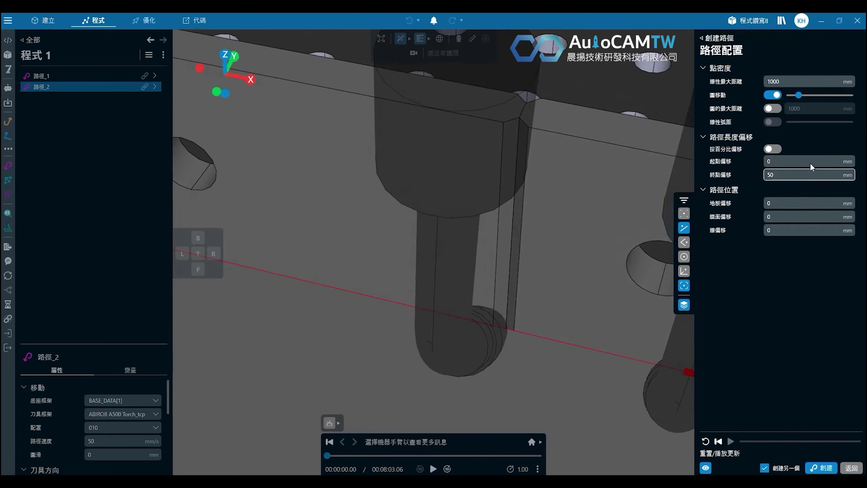
type("100")
left_click(794, 163)
key("Tab")
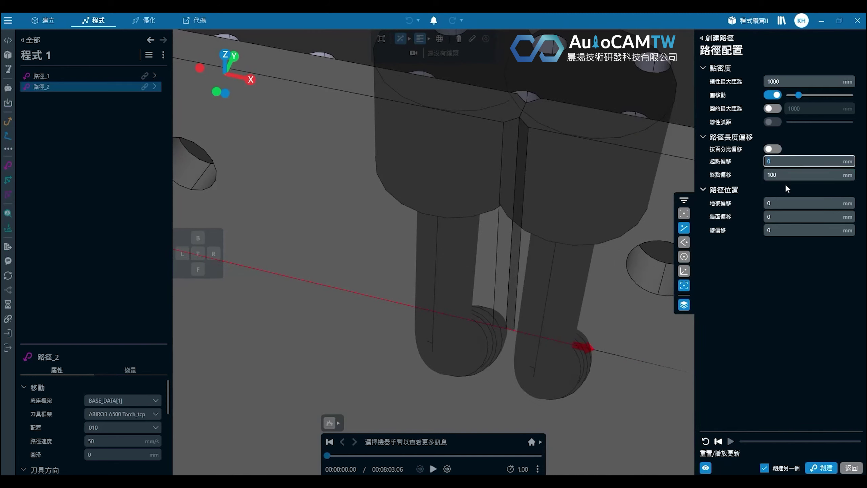
type("120")
key("Return")
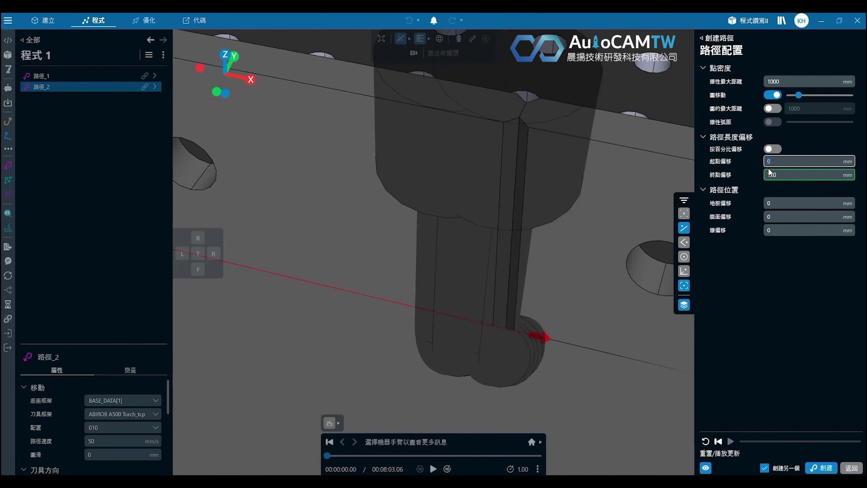
Step: Refine the 終點偏移 through 150 and 140 mm, settle on 130 mm, and return to the path settings
type("0")
key("Return")
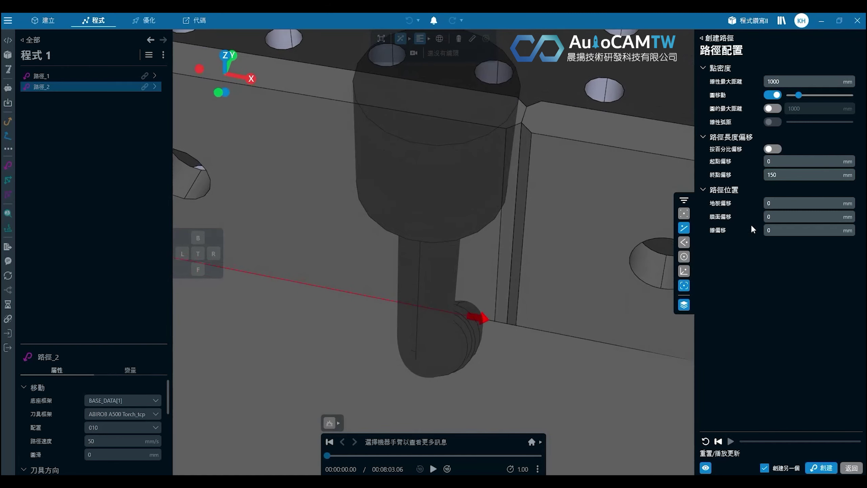
key("BackSpace")
key("BackSpace")
type("40")
key("Return")
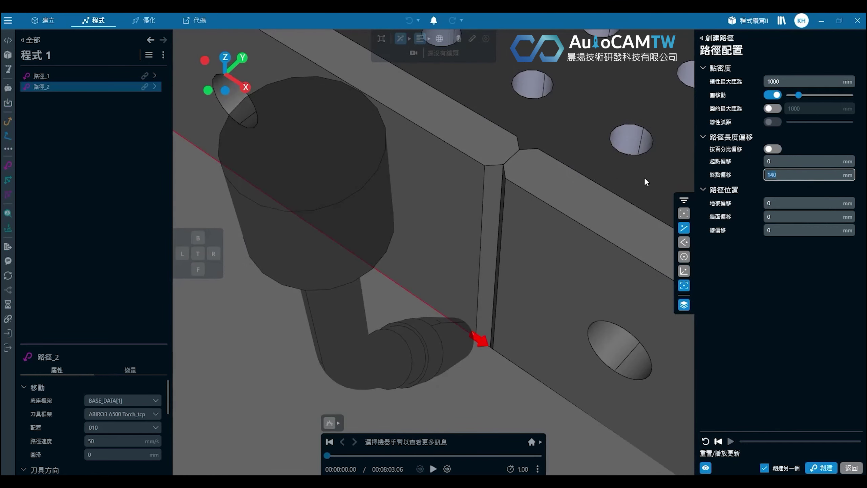
type("0")
key("Return")
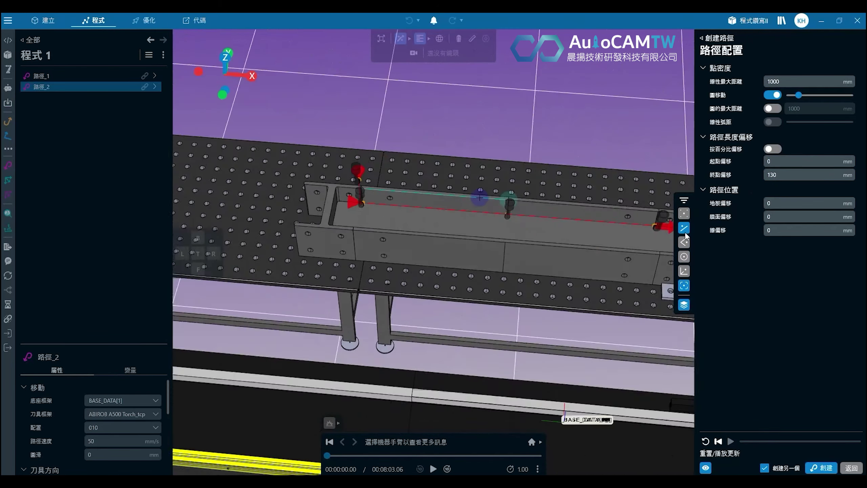
left_click(703, 38)
Step: In the lead settings (引線), set the direction of all three lead-out (引出) moves to 刀具方向
scroll(358, 224, "up", 5)
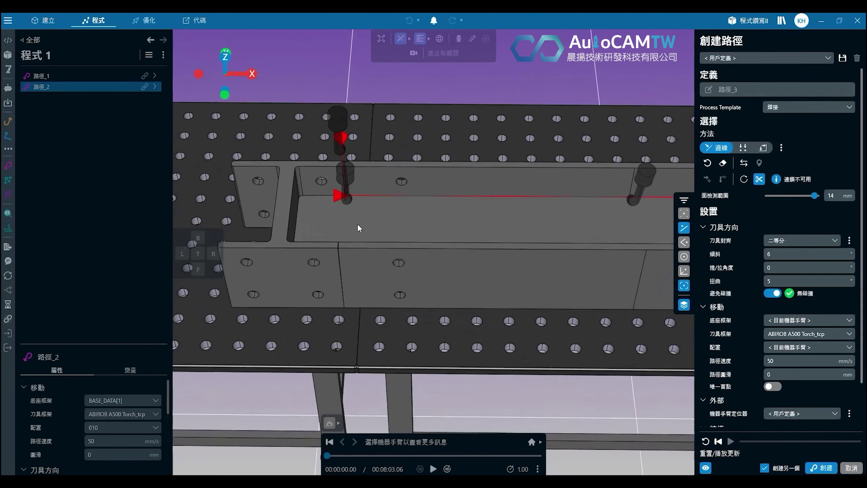
middle_click_drag(346, 193, 446, 225)
left_click(781, 361)
scroll(734, 381, "down", 2)
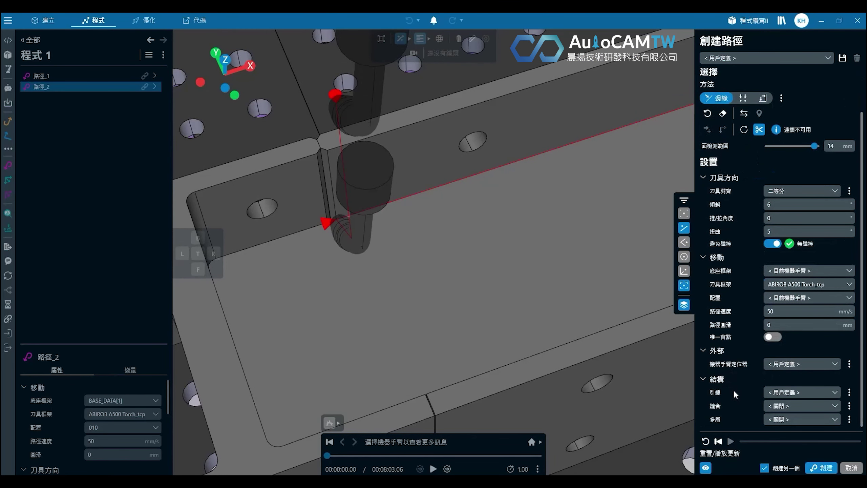
left_click(849, 393)
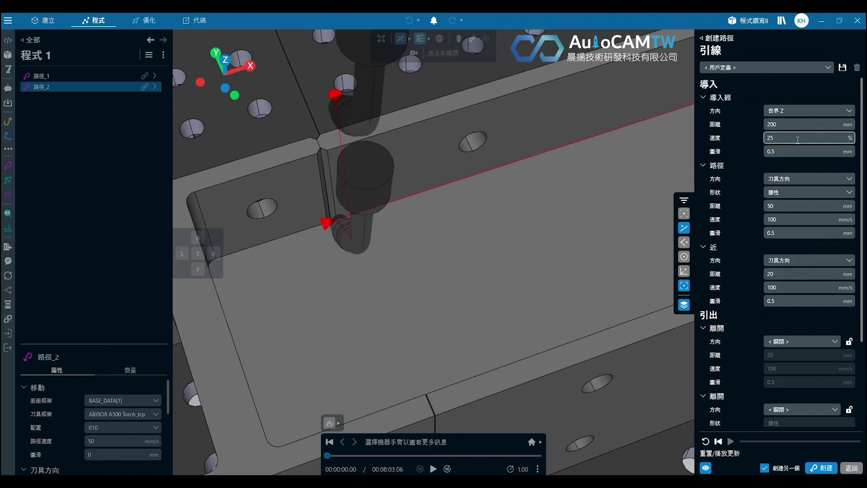
left_click(799, 343)
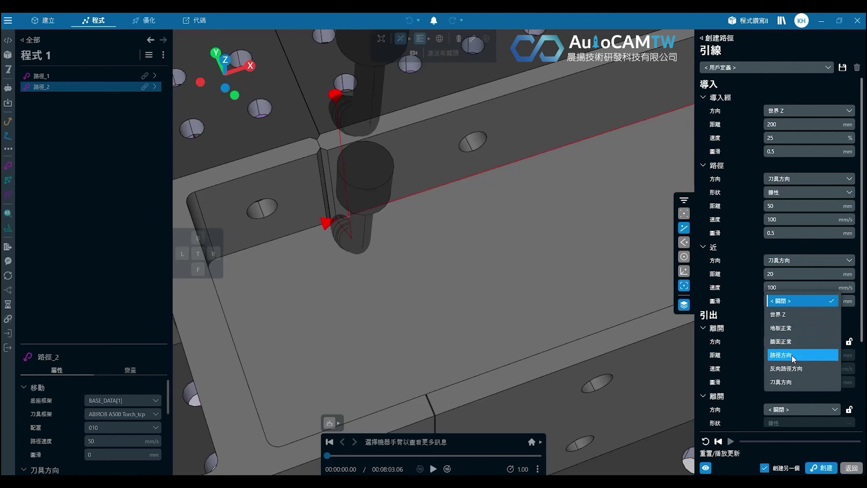
left_click(791, 382)
left_click(791, 413)
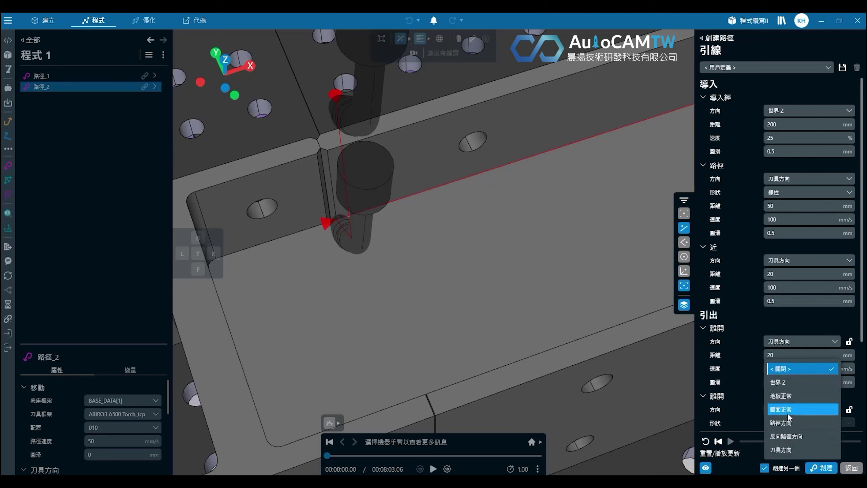
left_click(783, 452)
scroll(742, 411, "down", 3)
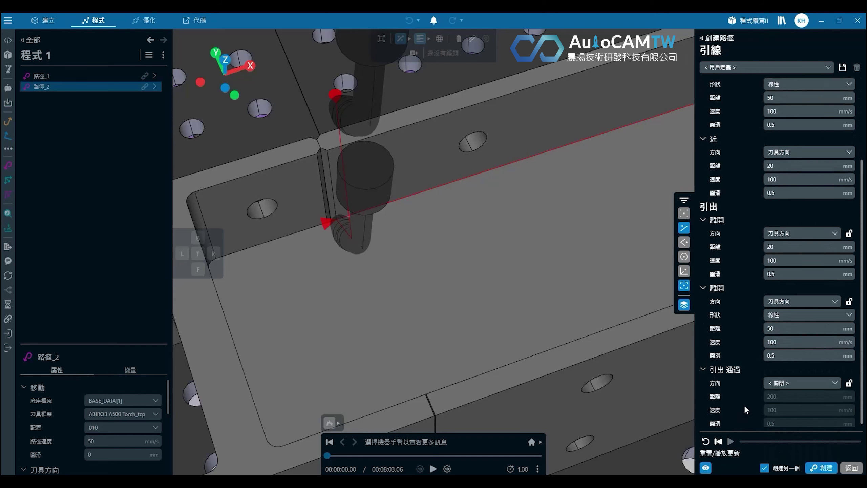
left_click(785, 379)
left_click(775, 418)
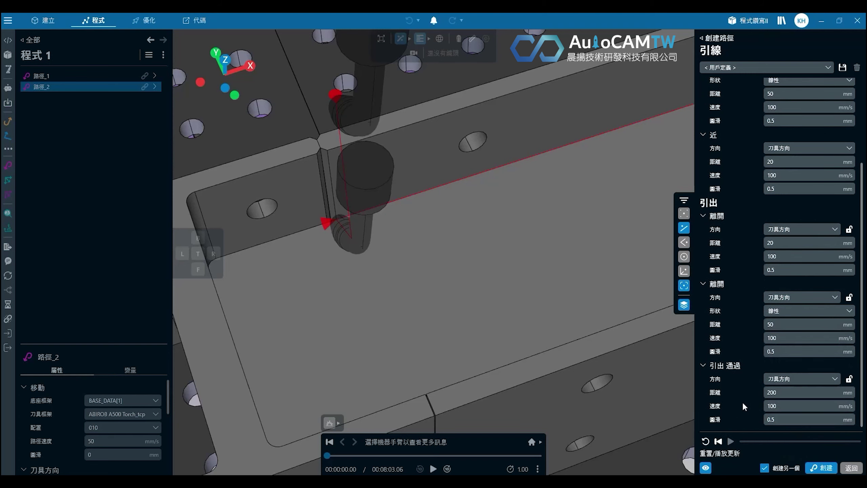
Step: Set all three lead-in (導入) directions to 關閉 and create the weld path along the long seam edge, ending path creation
scroll(740, 402, "up", 3)
left_click(815, 111)
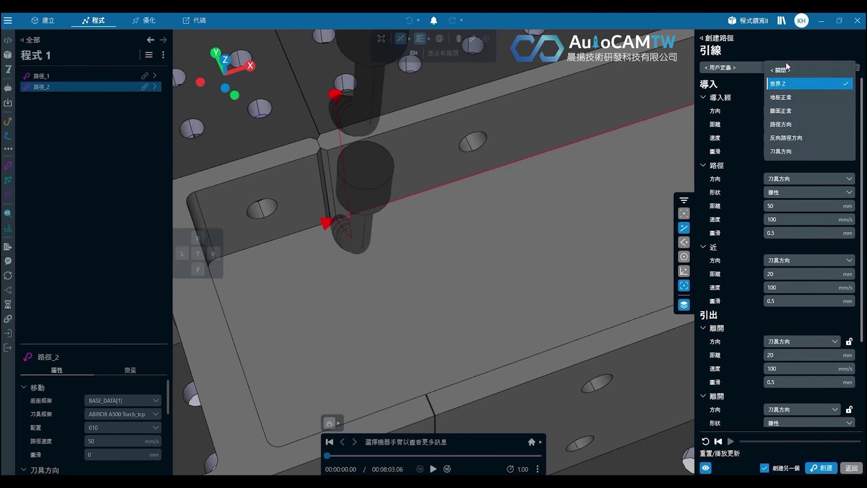
left_click(782, 70)
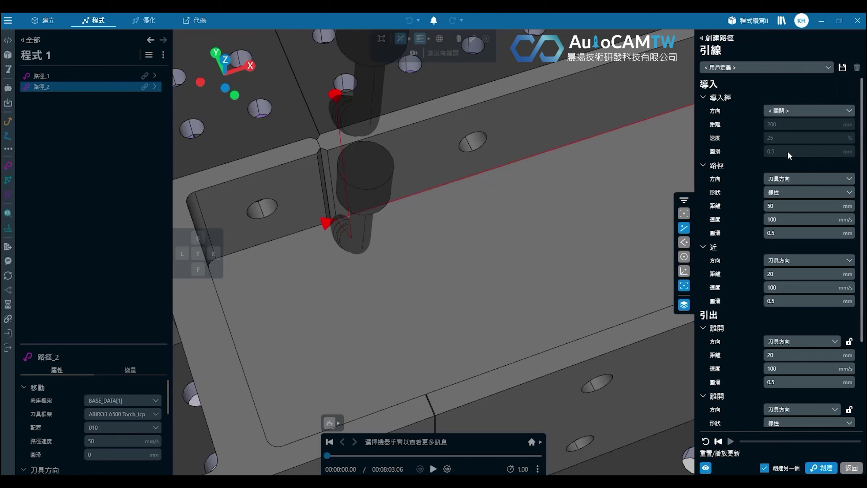
left_click(792, 178)
left_click(783, 139)
left_click(785, 261)
left_click(786, 223)
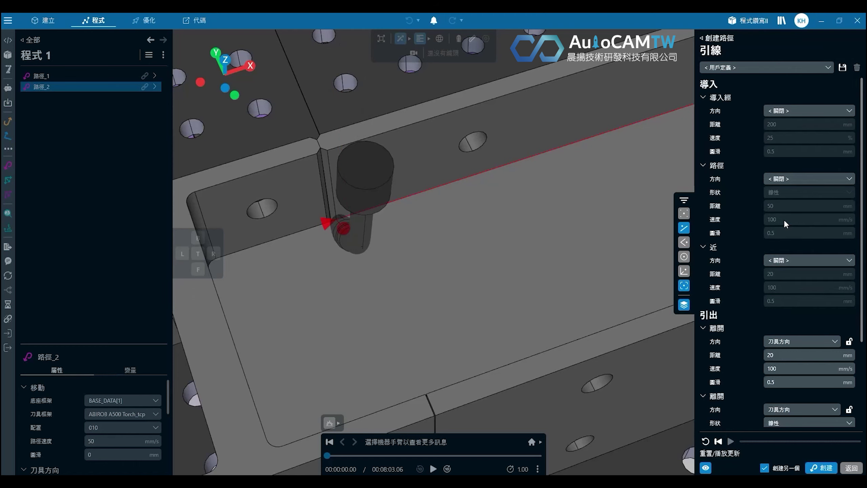
left_click(821, 467)
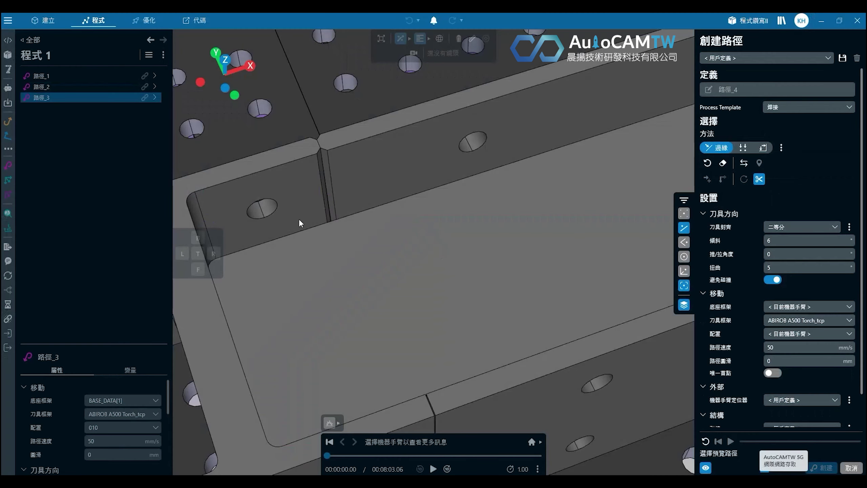
scroll(441, 259, "up", 1)
left_click(851, 469)
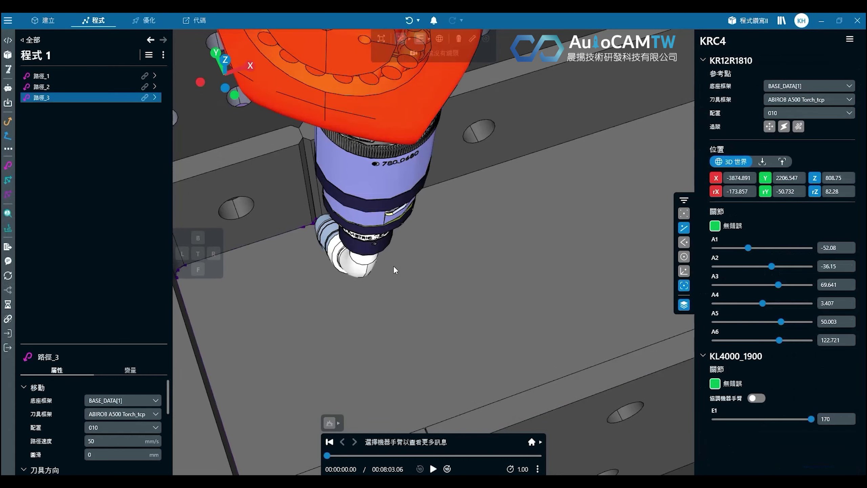
Step: Delete 路徑_1 from the program 程式 1
scroll(393, 266, "down", 3)
left_click(110, 87, "shift")
left_click(110, 86)
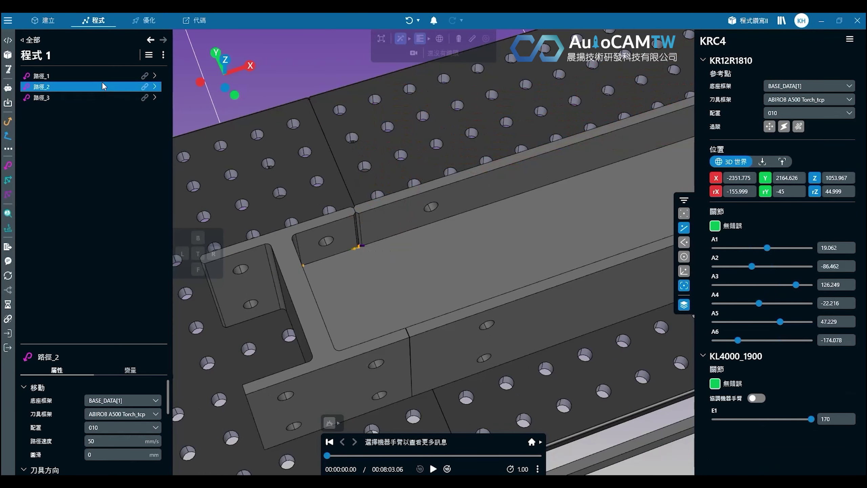
right_click(96, 75)
left_click(128, 113)
Step: Check the remaining paths along the workpiece and the robot's pose at 路徑_3 and 路徑_2
middle_click_drag(482, 219, 565, 175)
scroll(574, 116, "down", 3)
scroll(573, 115, "up", 10)
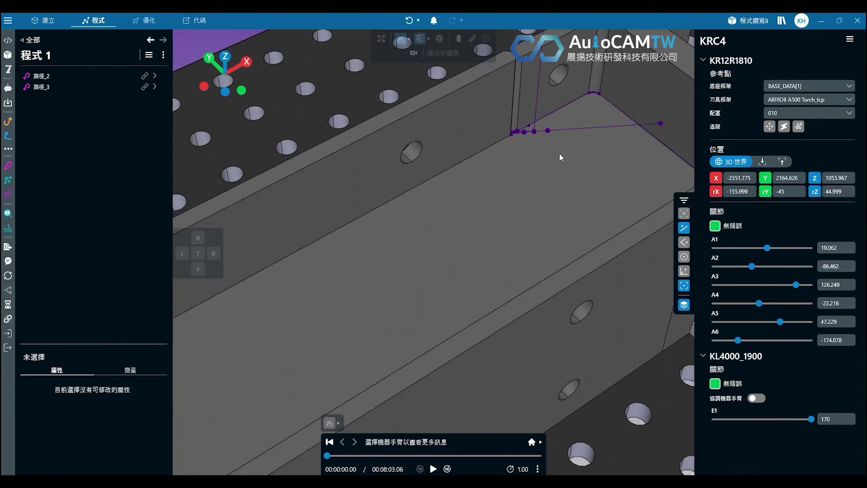
mouse_move(559, 154)
middle_mouse_down()
mouse_move(733, 143)
mouse_move(787, 126)
mouse_move(607, 135)
mouse_move(567, 159)
middle_mouse_up()
scroll(567, 160, "down", 5)
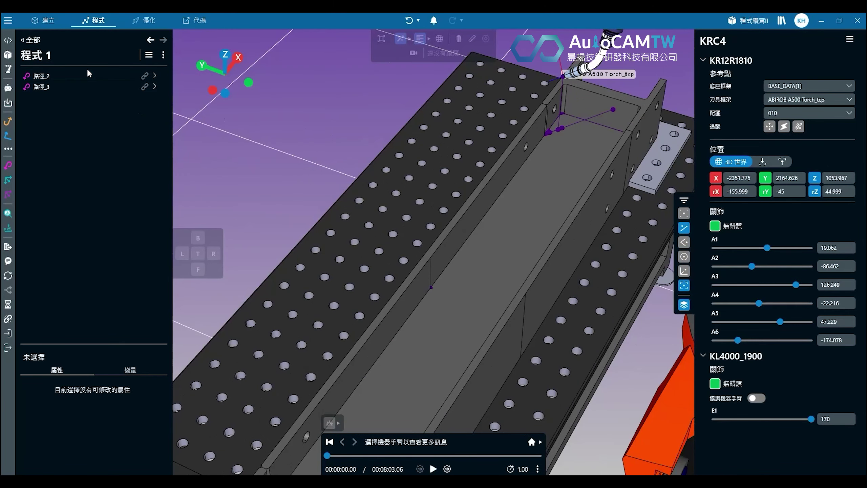
left_click(88, 86)
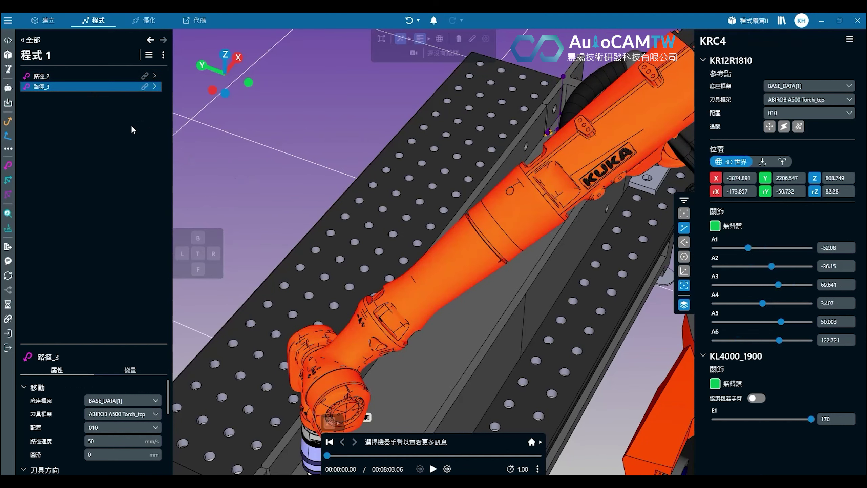
left_click(93, 76)
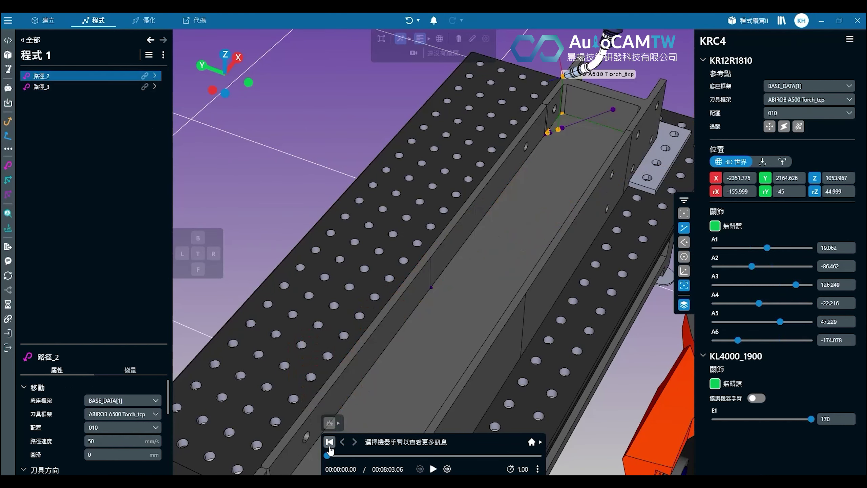
Step: Play the program simulation at a playback speed of 5.25 and view the whole robot cell
left_click(434, 470)
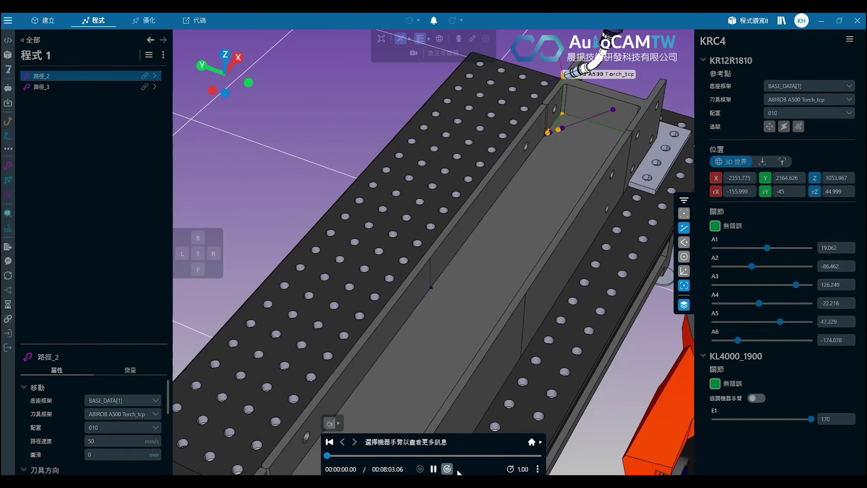
left_click(522, 469)
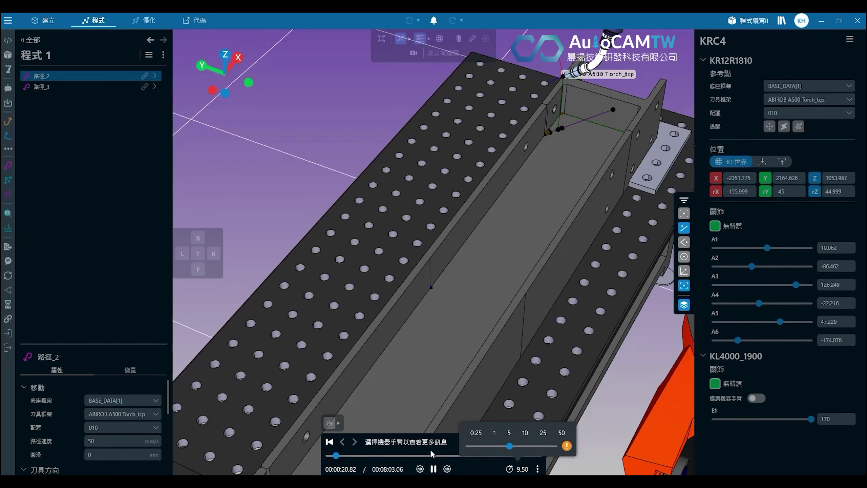
left_click_drag(510, 449, 491, 449)
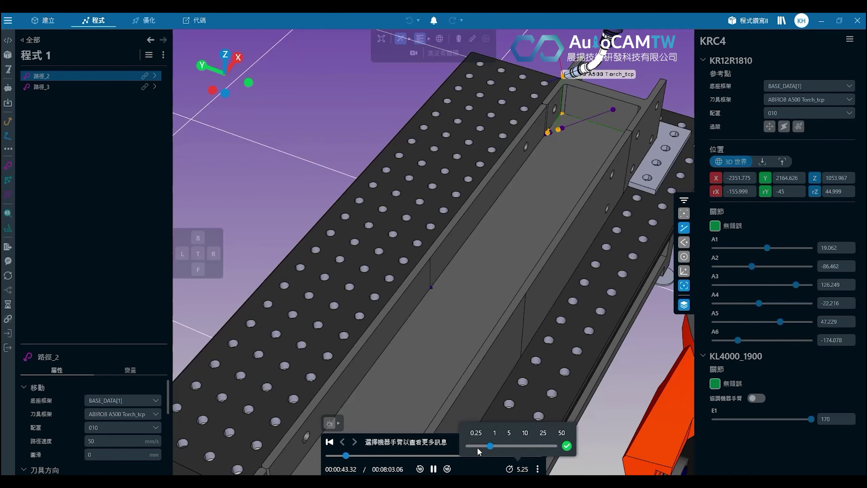
left_click(375, 449)
scroll(413, 304, "down", 7)
middle_click_drag(506, 263, 561, 275)
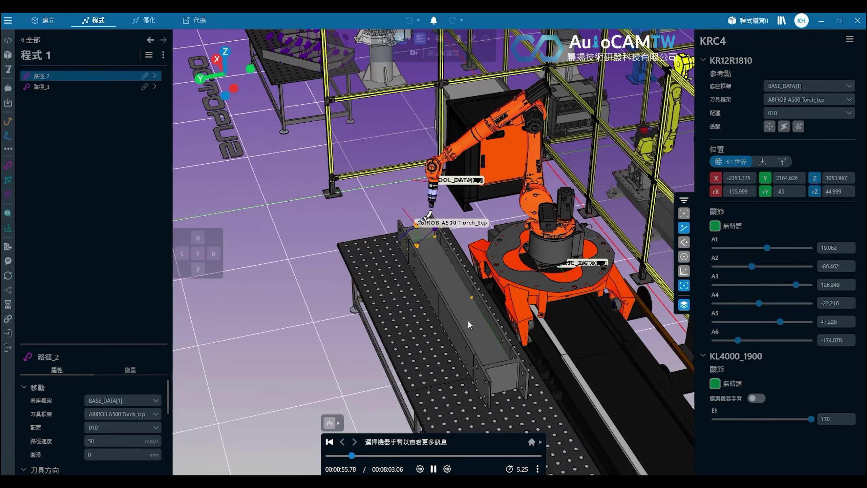
Step: Reset the running simulation to its start and return to the list of all controllers' programs
middle_click_drag(424, 220, 394, 303)
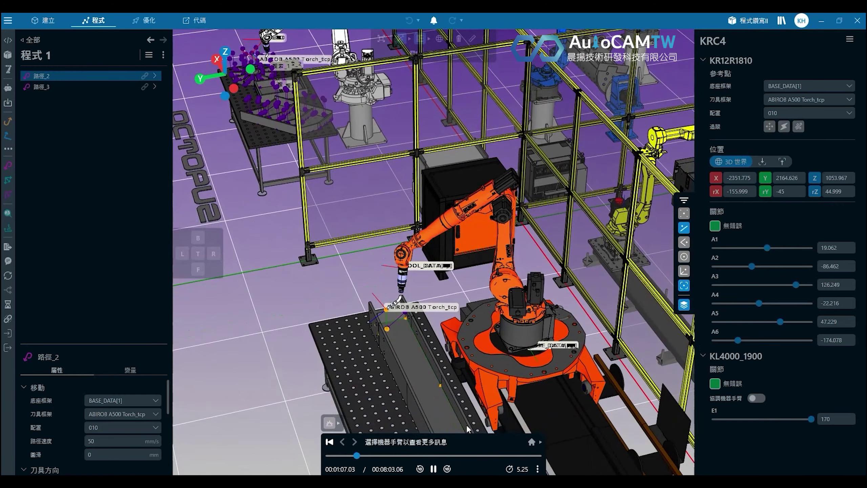
left_click(330, 443)
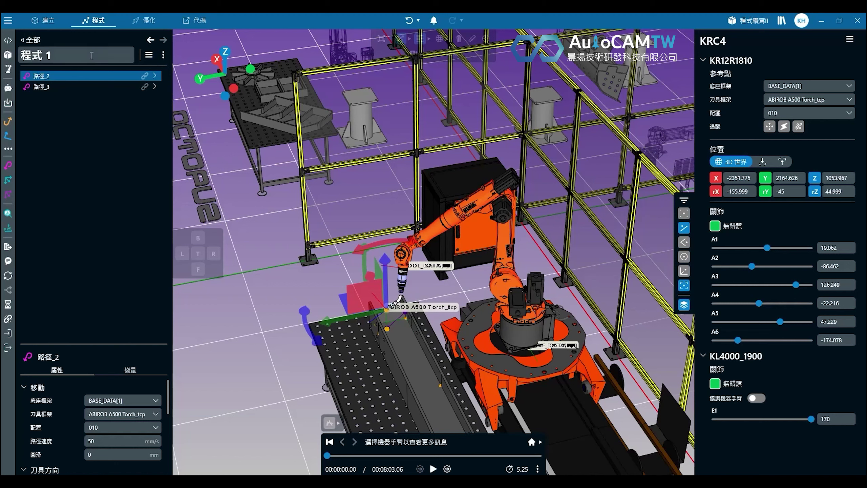
left_click(25, 49)
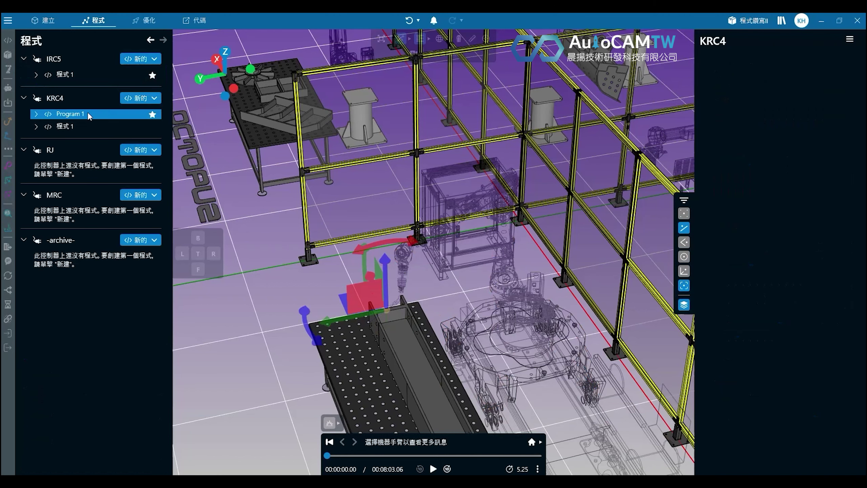
Step: Check the main-program marks and options of the IRC5 and KRC4 programs, and open Program 1
right_click(157, 77)
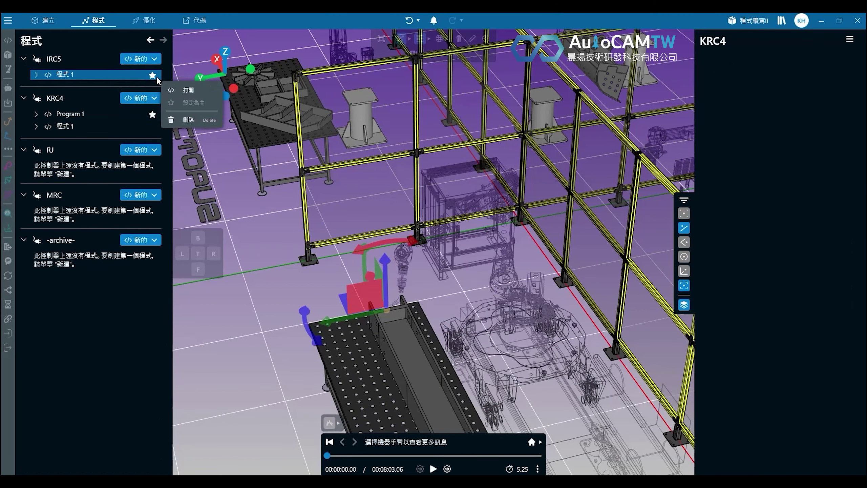
left_click(114, 112)
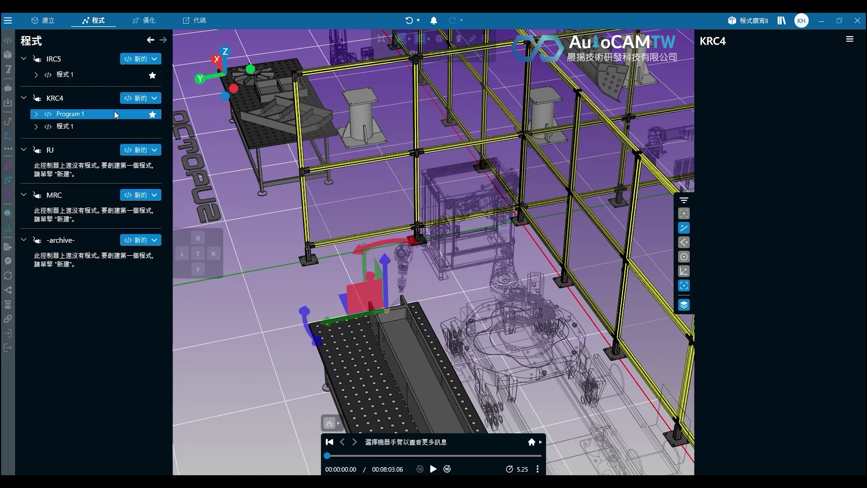
left_click(153, 76)
right_click(154, 78)
left_click(132, 77)
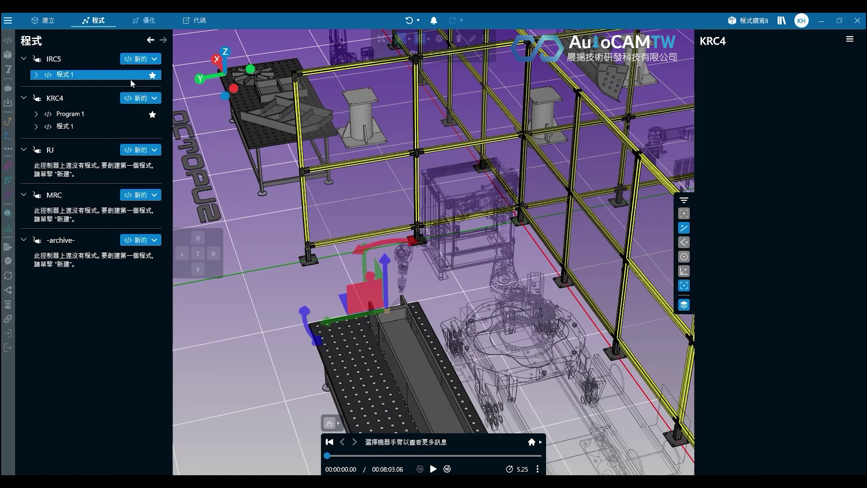
left_click(35, 74)
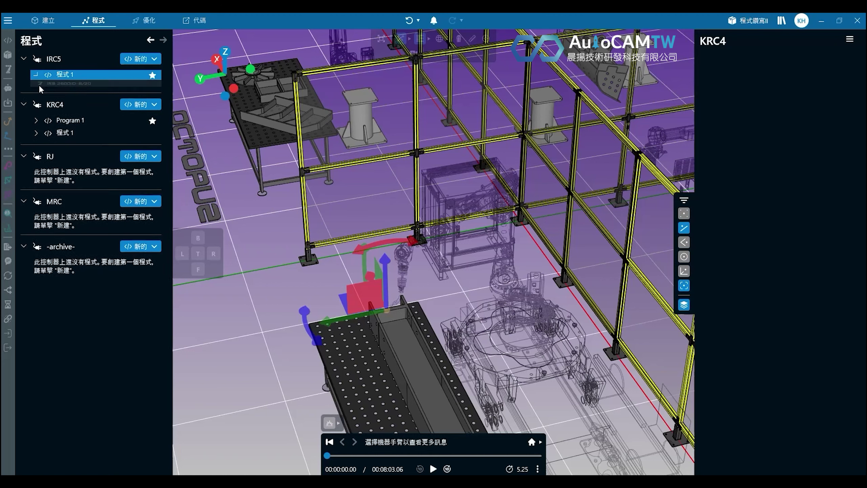
right_click(156, 76)
left_click(156, 75)
double_click(72, 126)
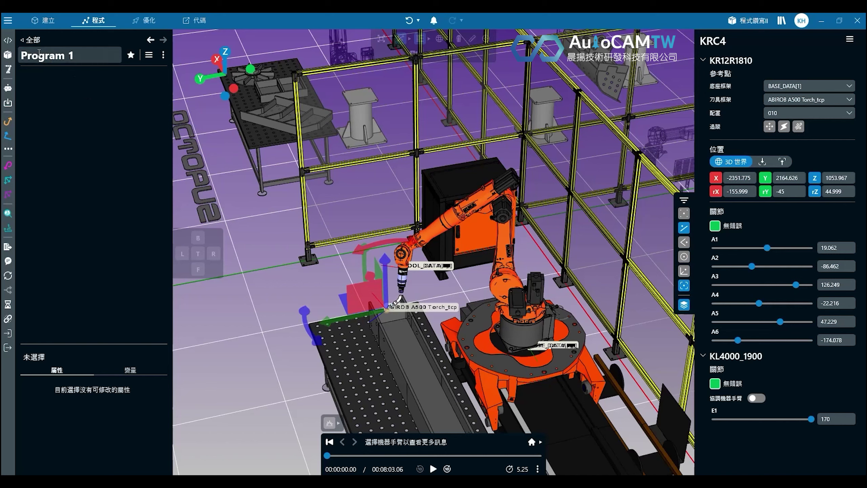
Step: Review the contents of IRC5's 程式 1 and KRC4's 程式 1 from the program list
left_click(30, 39)
double_click(57, 76)
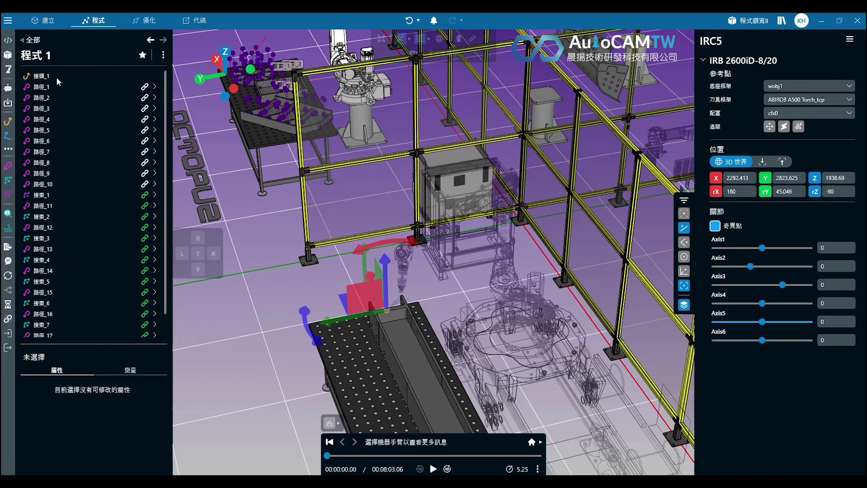
left_click(26, 40)
left_click(68, 126)
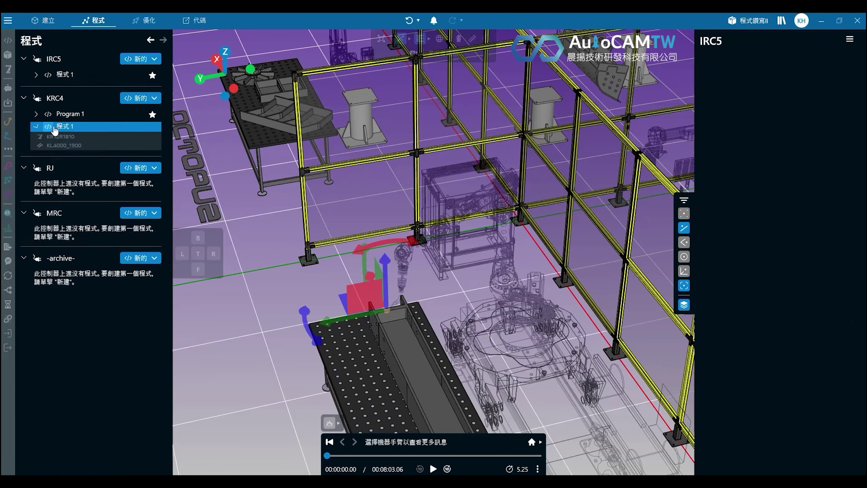
double_click(67, 126)
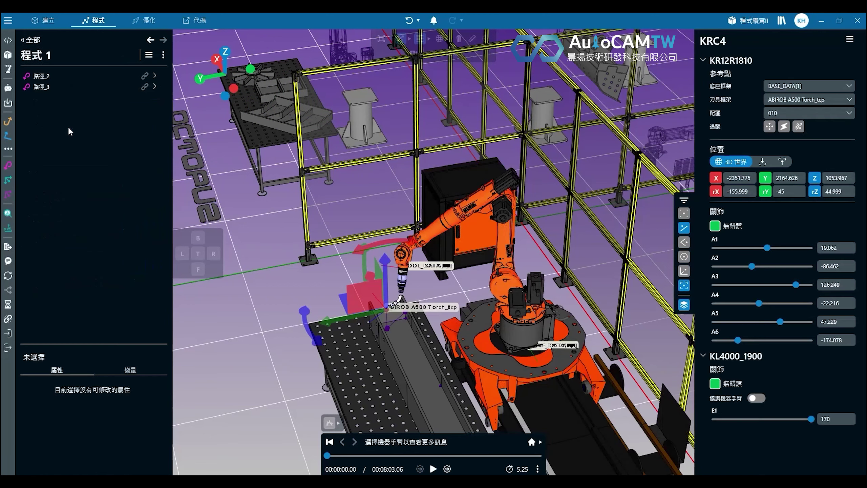
Step: Set 程式 1 as the main program of the KRC4 controller in place of Program 1
left_click(27, 40)
left_click(115, 117)
left_click(101, 127)
right_click(146, 126)
left_click(162, 151)
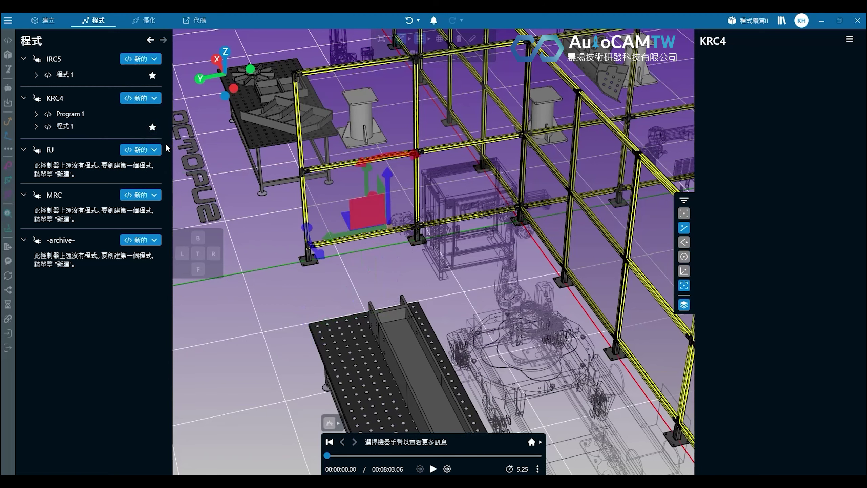
Step: Check the main-program option of IRC5's 程式 1 and open 程式 1 of the KRC4 controller
left_click(137, 76)
right_click(138, 76)
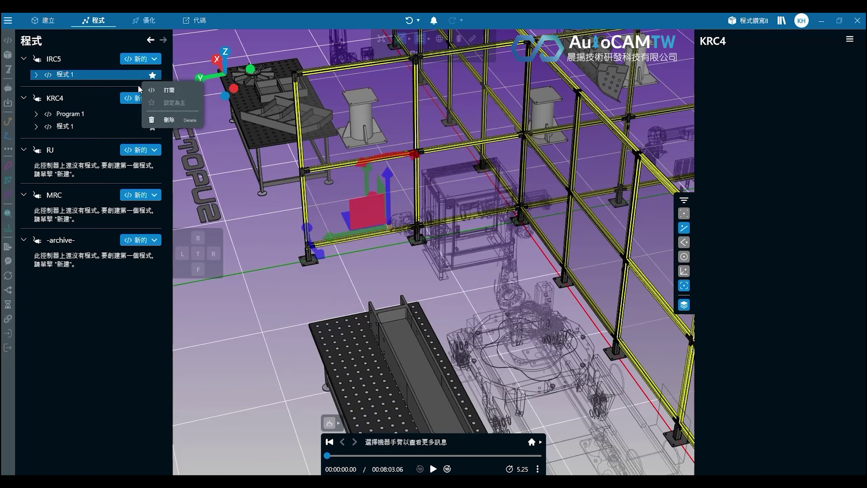
left_click(103, 130)
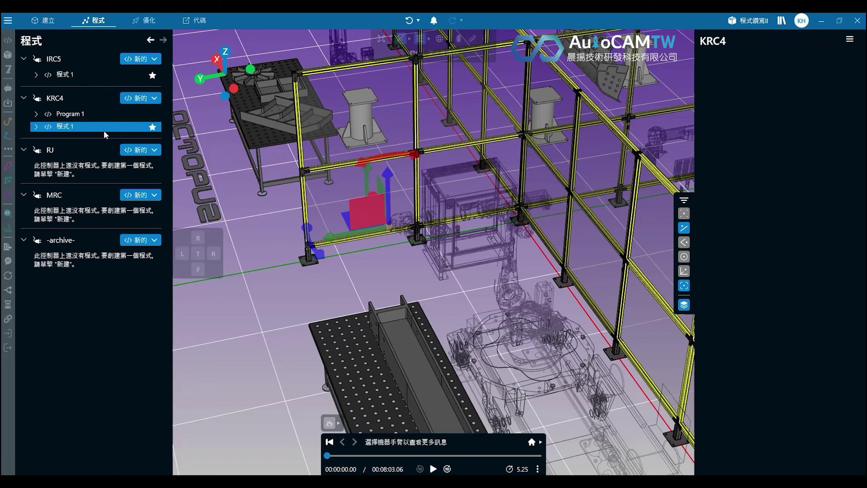
double_click(104, 131)
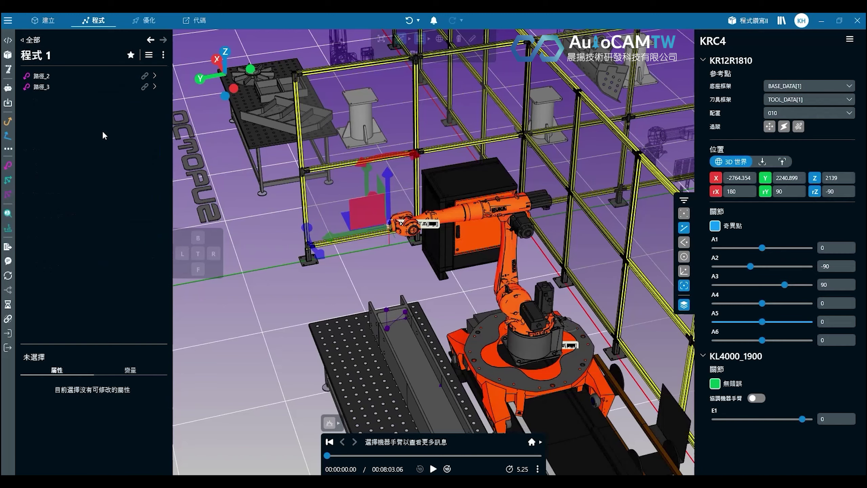
Step: Play the main program's simulation and follow the torch along the long workpiece from close up and from the table side
left_click(434, 469)
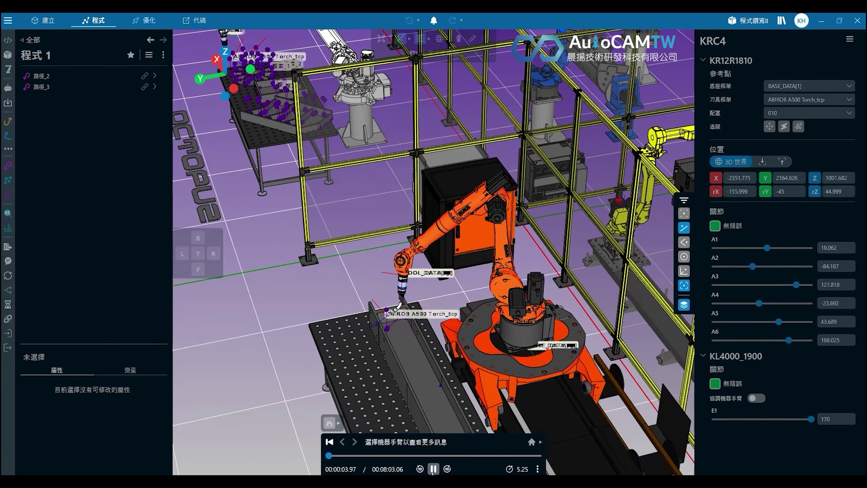
scroll(394, 333, "up", 5)
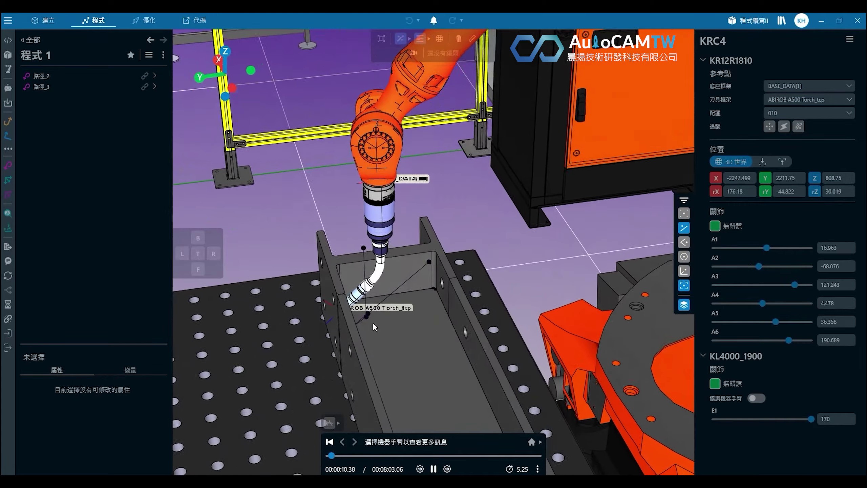
scroll(400, 336, "down", 3)
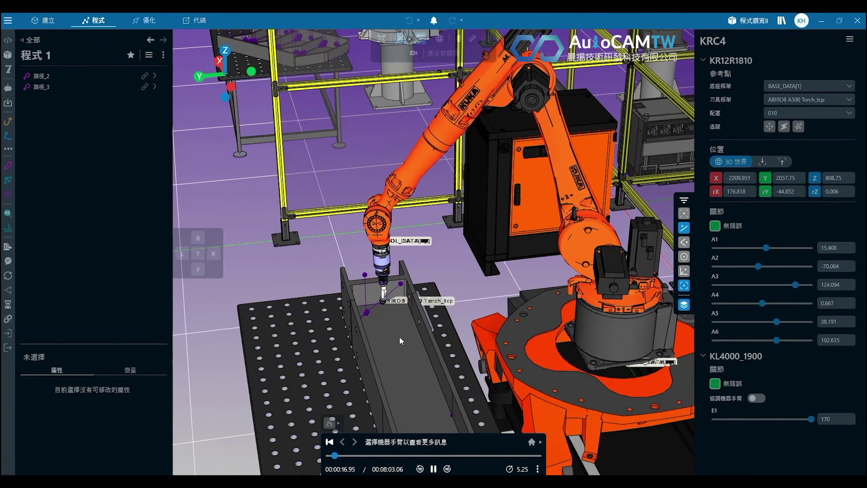
middle_click_drag(439, 327, 547, 349)
middle_click_drag(556, 400, 391, 184)
scroll(328, 183, "down", 3)
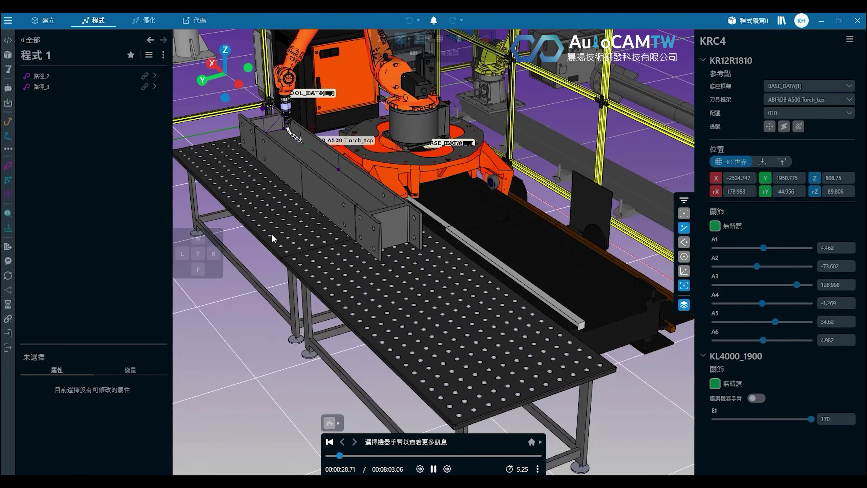
middle_click_drag(369, 251, 473, 279)
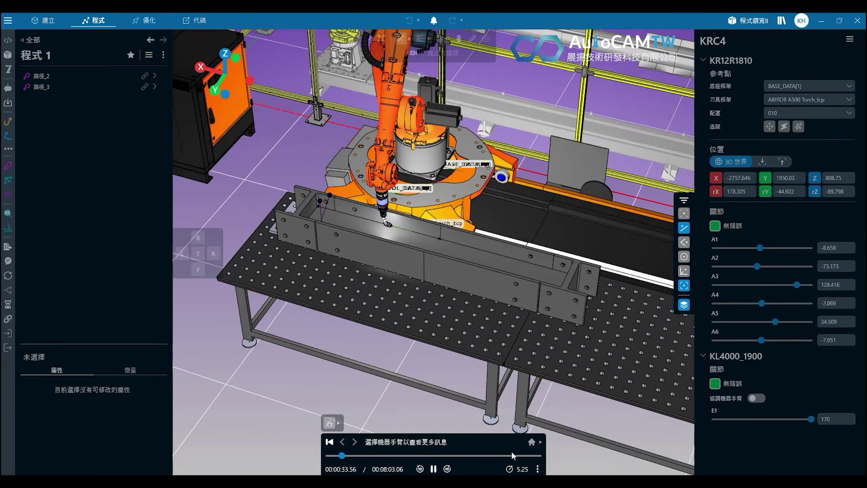
Step: Look at the playback speed setting, watch the simulation around the robot and the workpiece's end, and reset it to the start
left_click(520, 469)
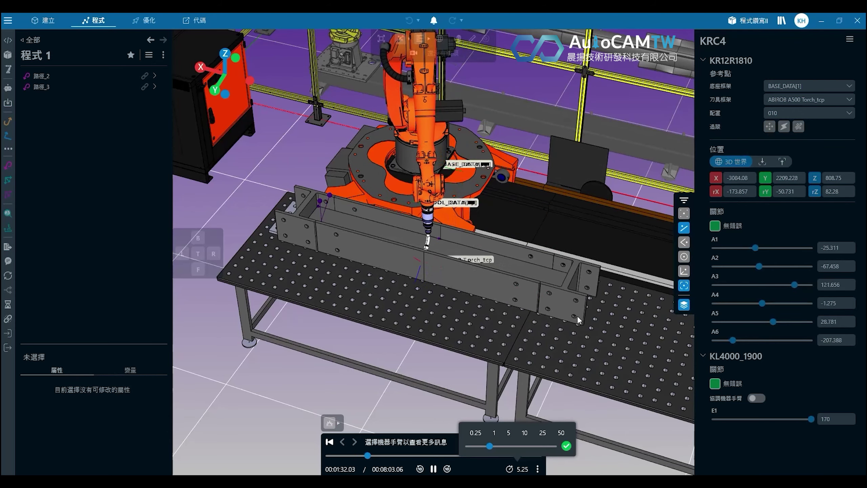
middle_click_drag(577, 316, 315, 281)
middle_click_drag(301, 191, 285, 322)
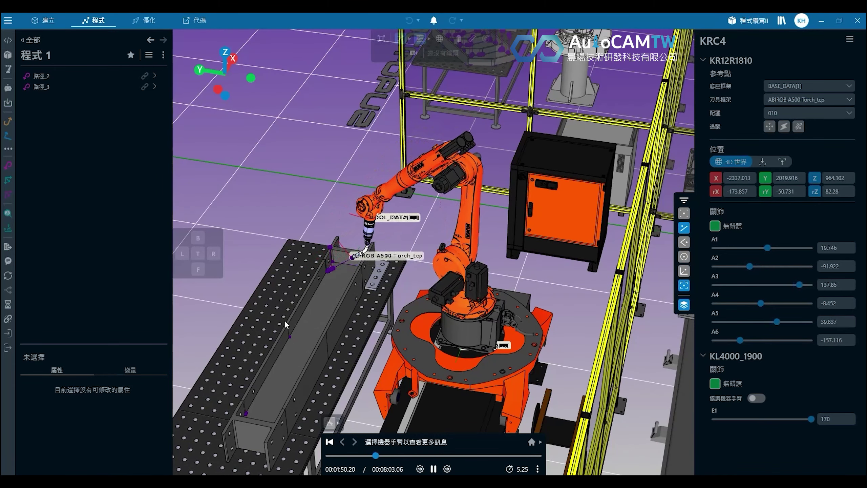
middle_click_drag(465, 228, 429, 210)
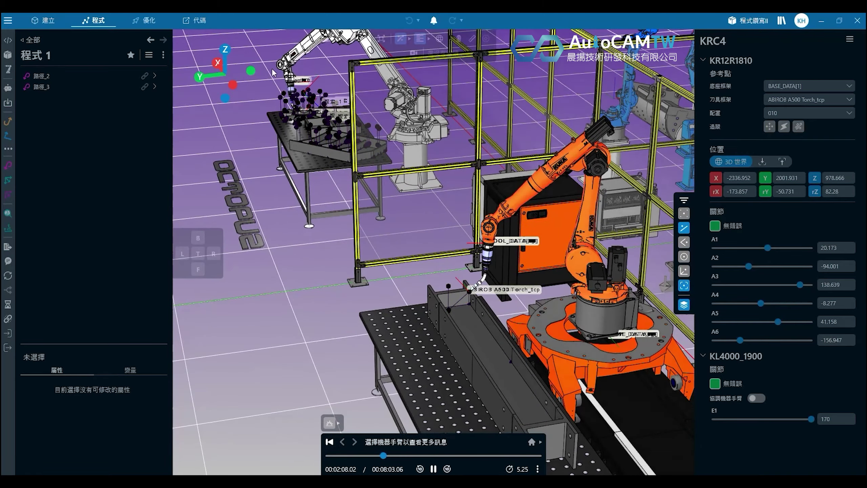
left_click(330, 443)
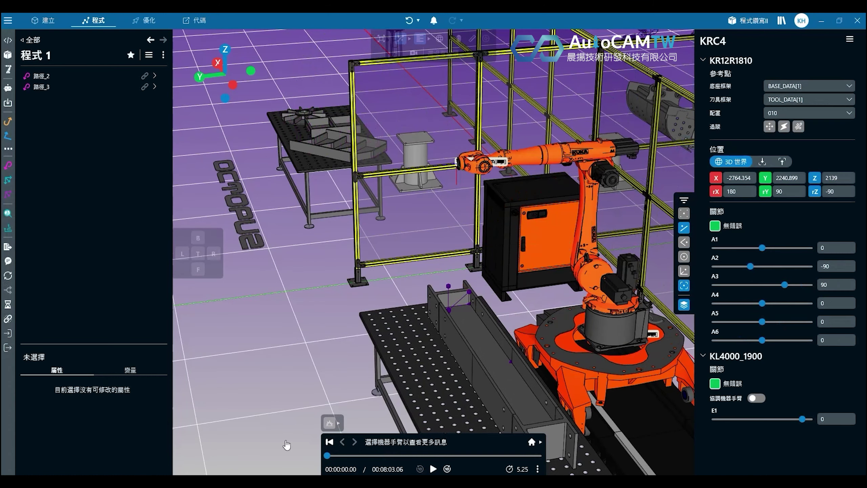
Step: Modify 路徑_2 by turning off the E1 position lock (鎖定位置) in its robot positioner settings (機器手臂定位器)
left_click(95, 89)
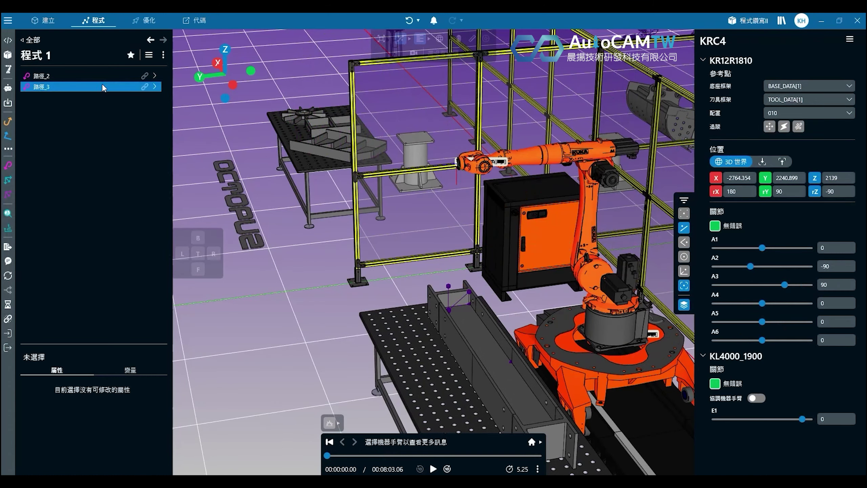
left_click(103, 76)
right_click(104, 76)
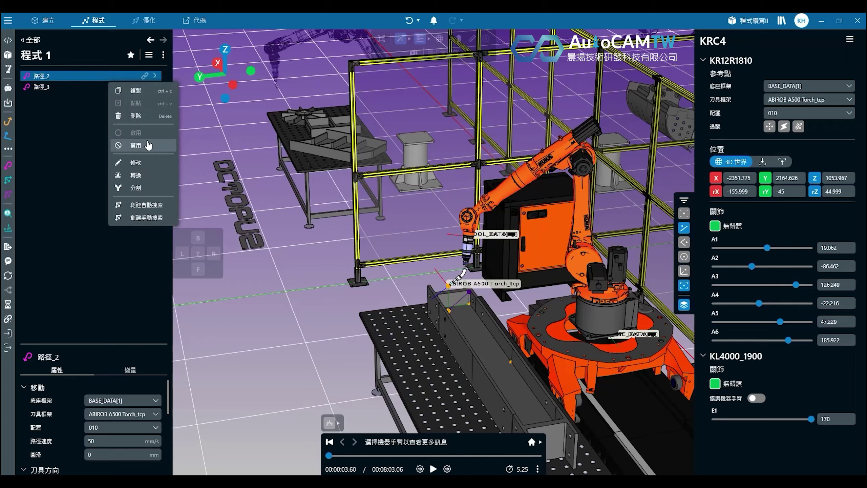
left_click(150, 162)
middle_click_drag(629, 333, 813, 355)
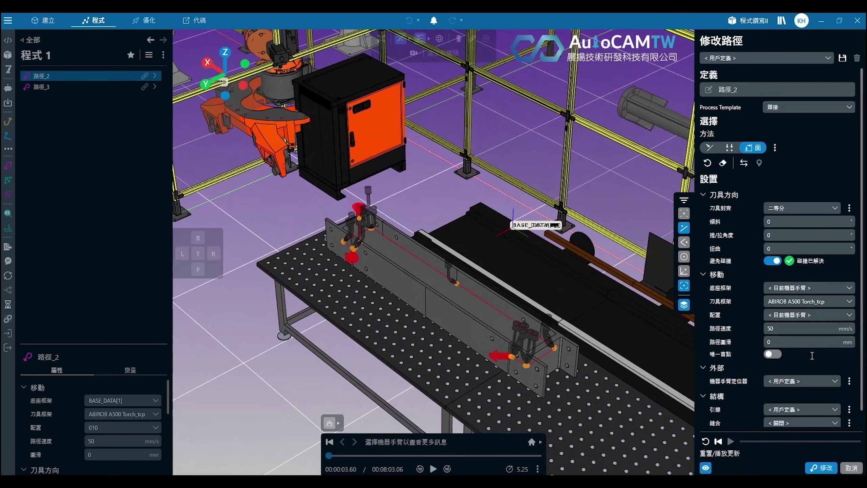
left_click(850, 380)
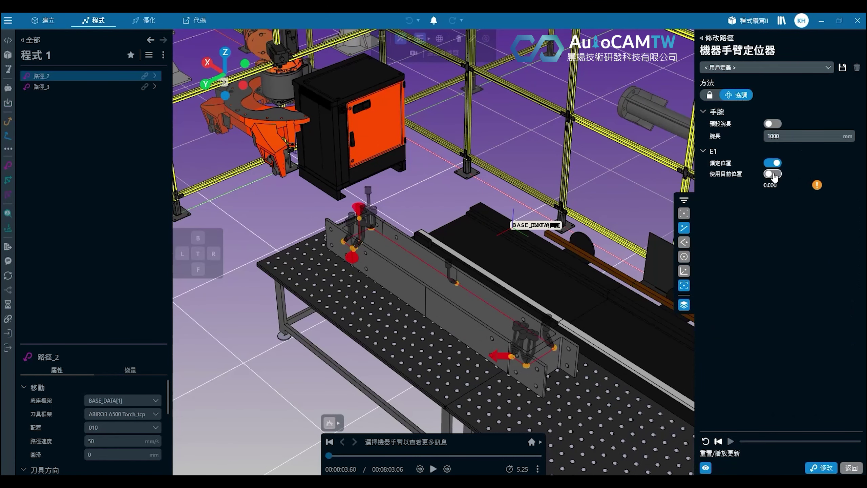
left_click(773, 163)
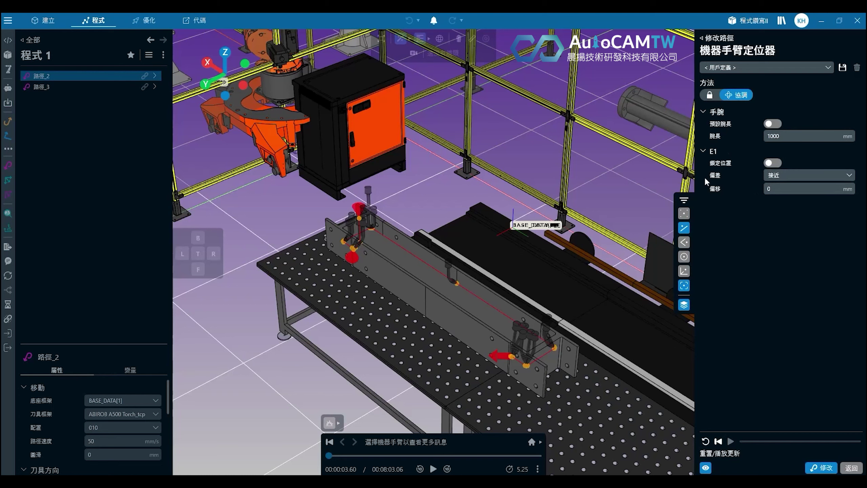
left_click(821, 468)
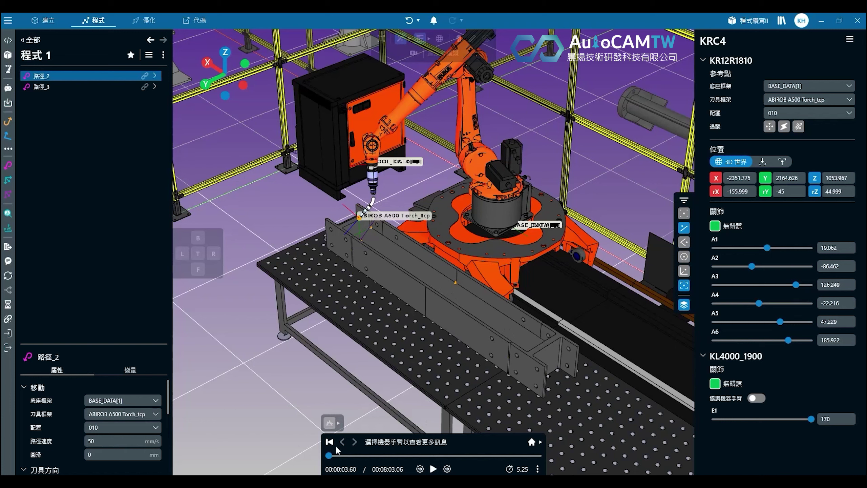
Step: Turn off the E1 position lock in 路徑_3's robot positioner settings, apply the modification and reset the simulation to the start
left_click(81, 86)
right_click(85, 88)
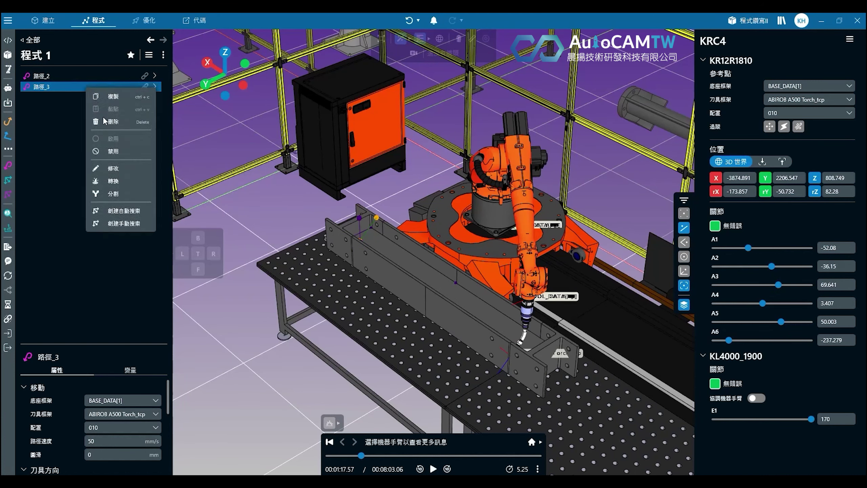
left_click(116, 168)
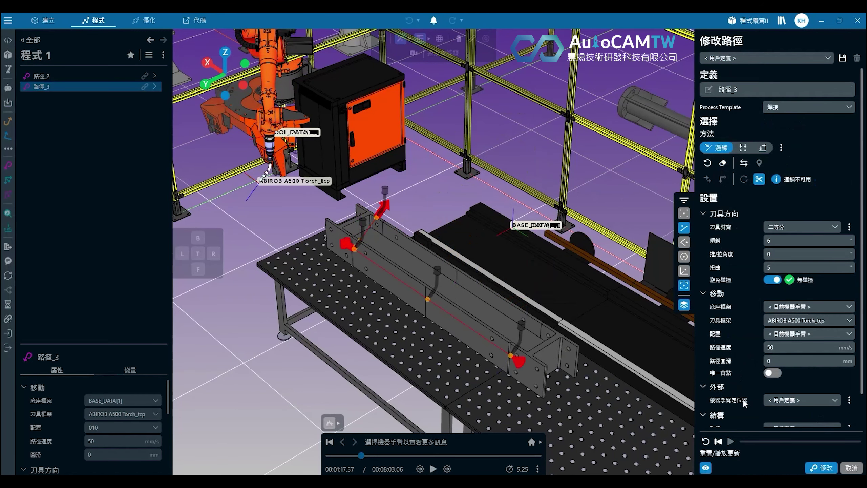
left_click(849, 400)
left_click(773, 162)
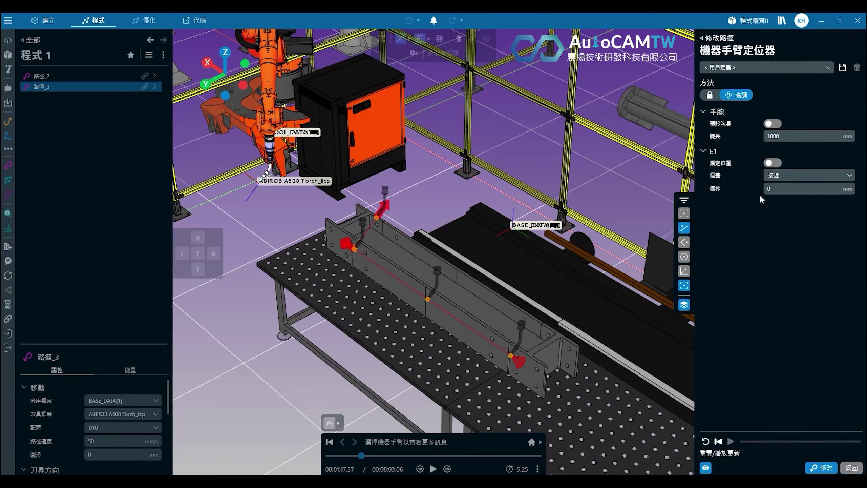
left_click(846, 473)
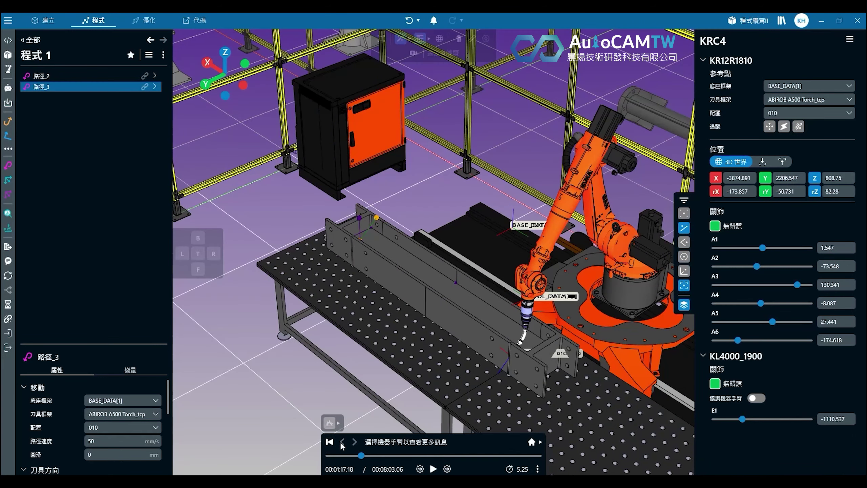
left_click(340, 442)
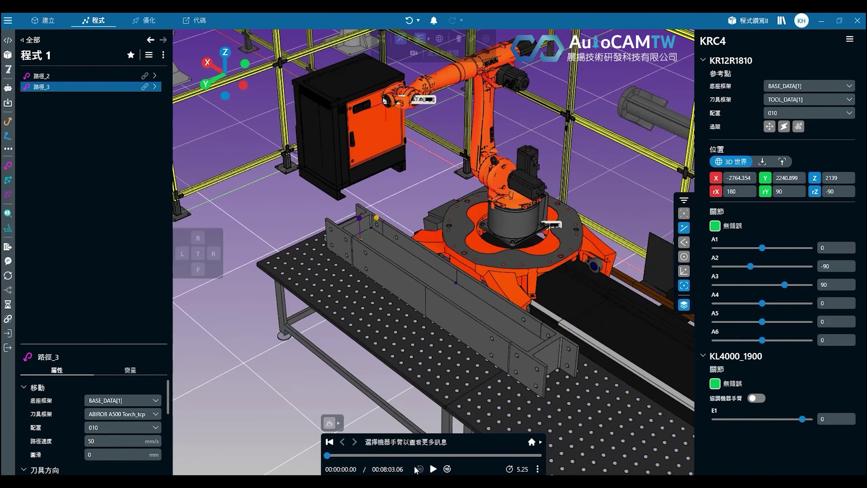
Step: Play the main program's simulation, examine the weld paths around the notch near the workpiece's end, and reset it to the start
left_click(433, 468)
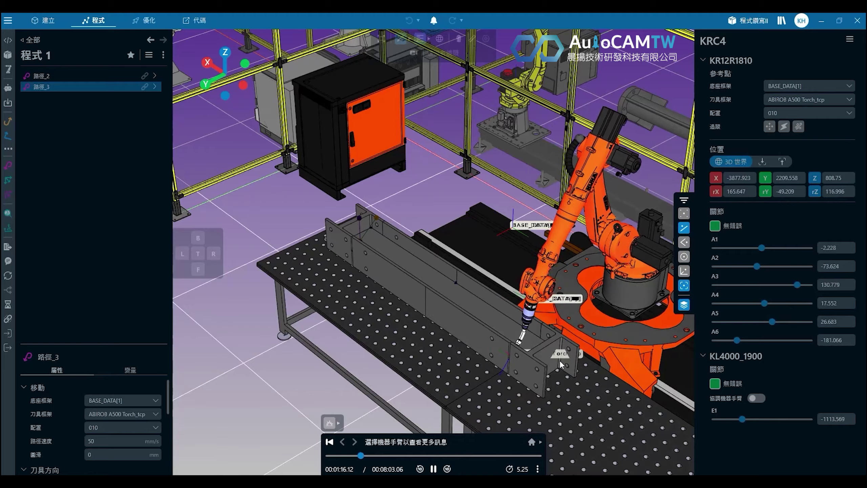
middle_click_drag(529, 345, 262, 263)
middle_click_drag(329, 227, 542, 342)
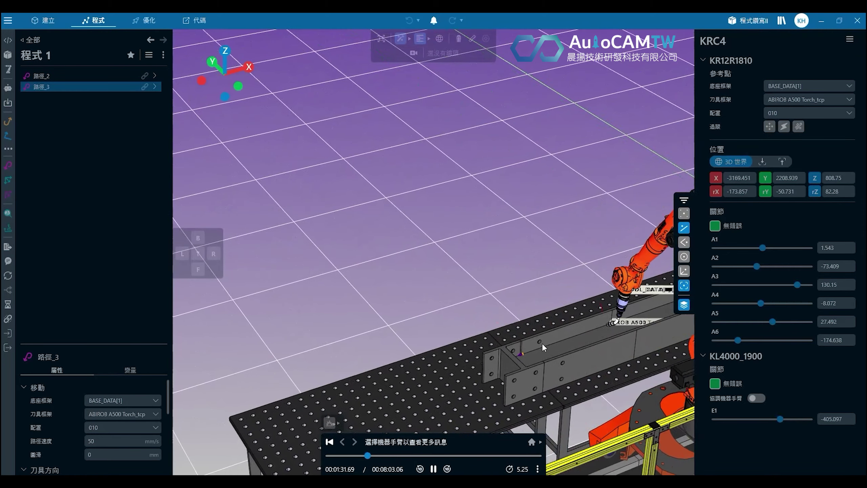
scroll(524, 368, "up", 5)
scroll(500, 254, "up", 4)
scroll(600, 429, "up", 4)
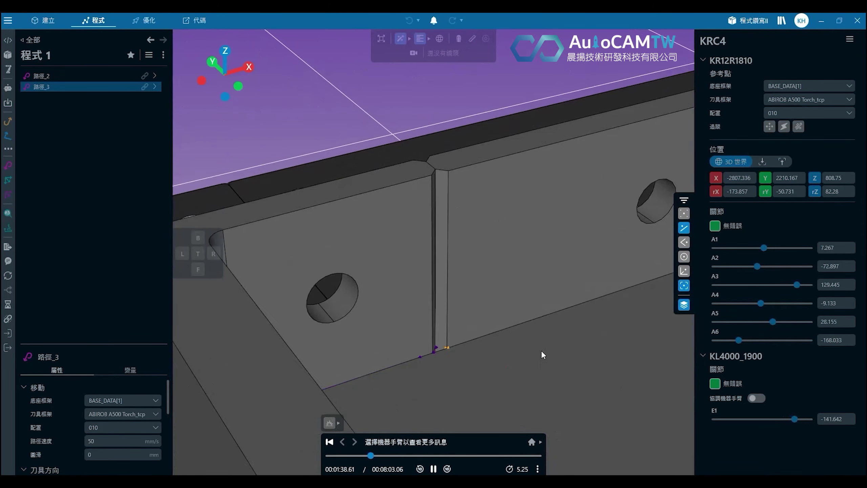
scroll(427, 342, "up", 3)
scroll(448, 287, "down", 2)
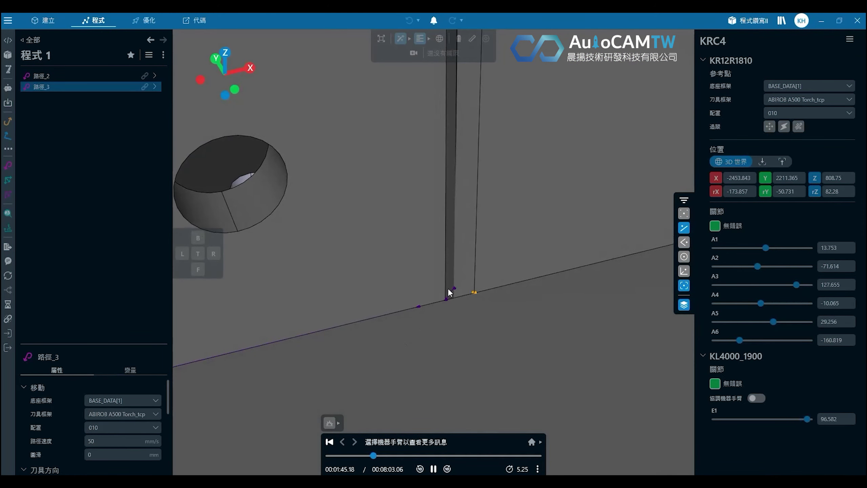
scroll(462, 296, "down", 5)
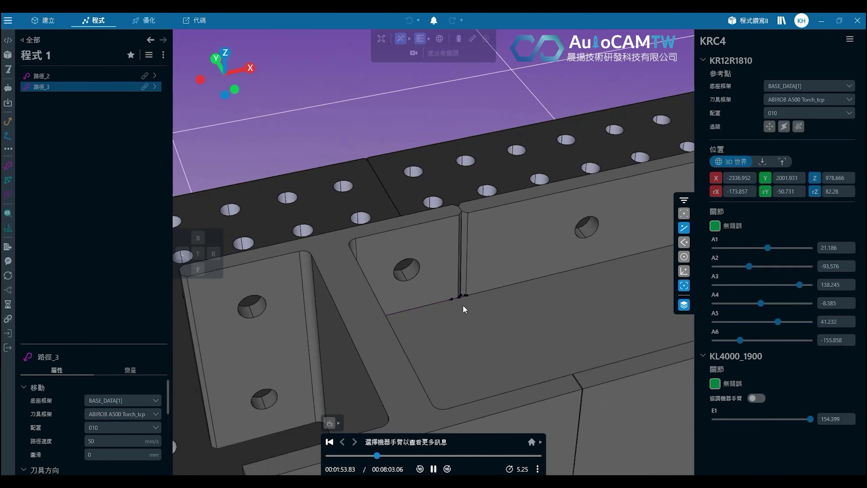
scroll(464, 304, "down", 5)
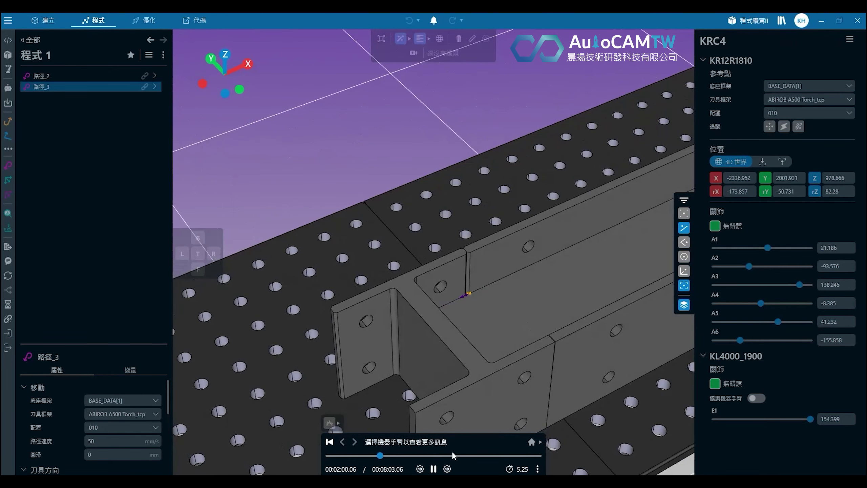
left_click(337, 444)
Step: Modify 路徑_2 in its path configuration by setting the end-point offset (終點偏移) to 10 mm
scroll(464, 305, "up", 8)
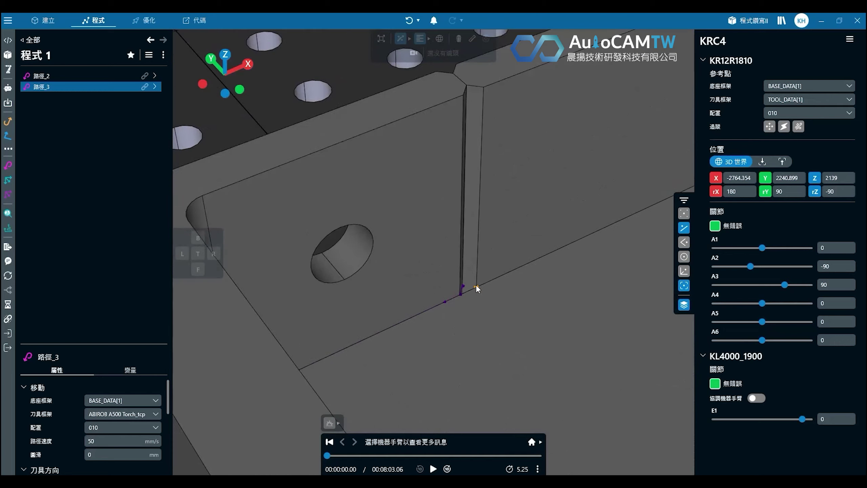
middle_click_drag(461, 290, 426, 288)
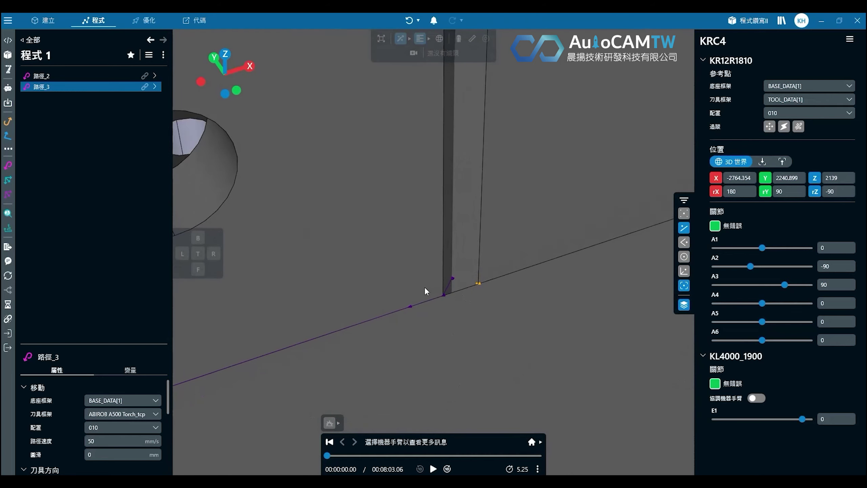
left_click(73, 75)
right_click(89, 76)
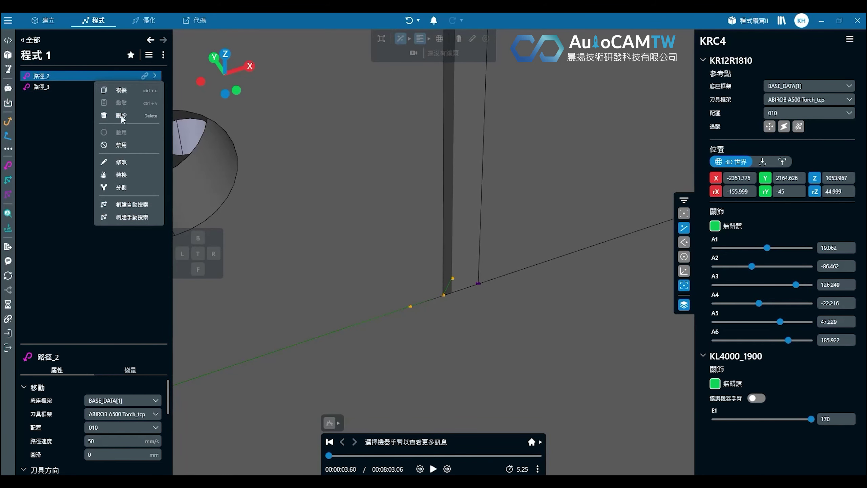
left_click(121, 162)
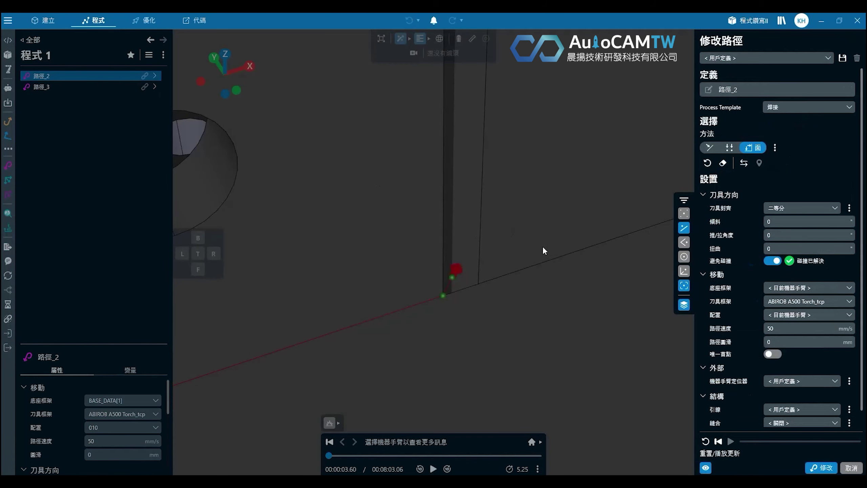
left_click(775, 148)
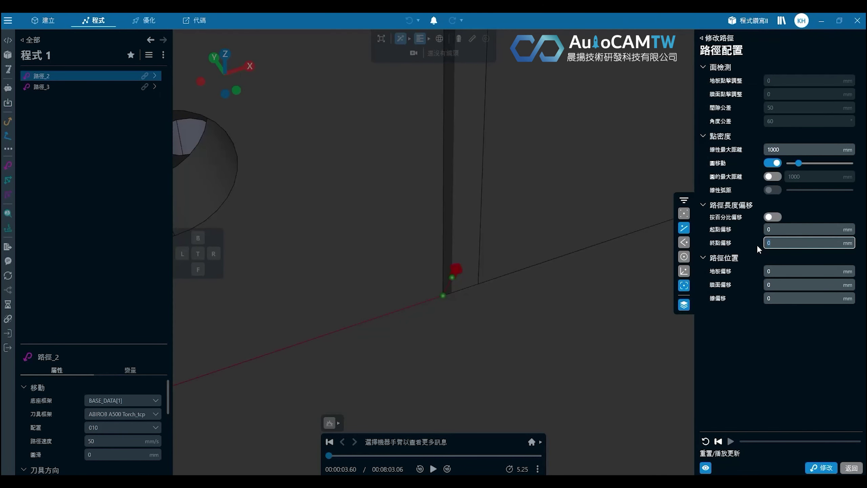
type("5")
left_click(816, 232)
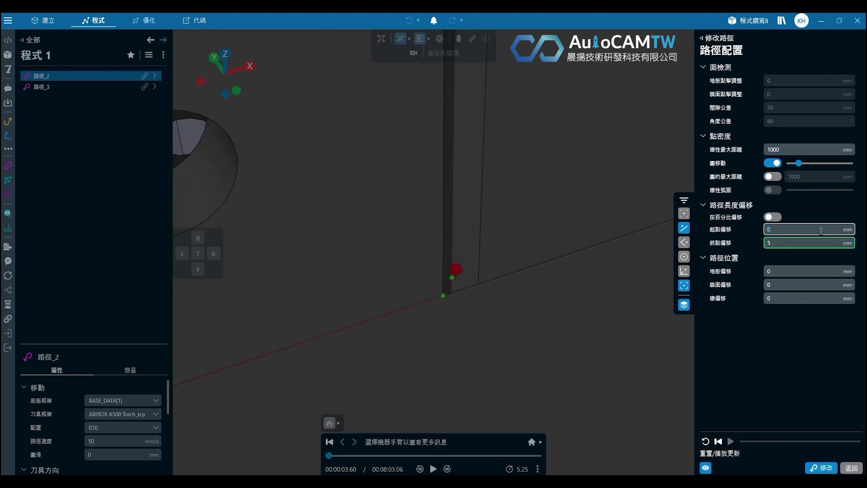
left_click(817, 243)
type("10")
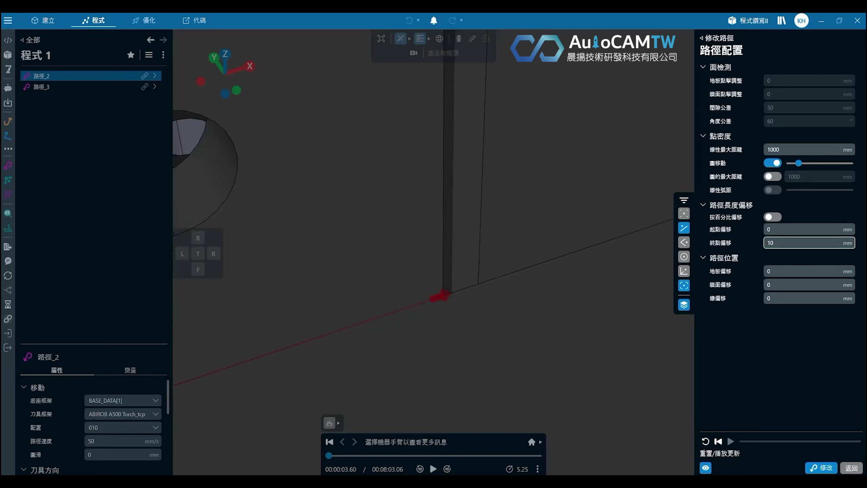
left_click(827, 468)
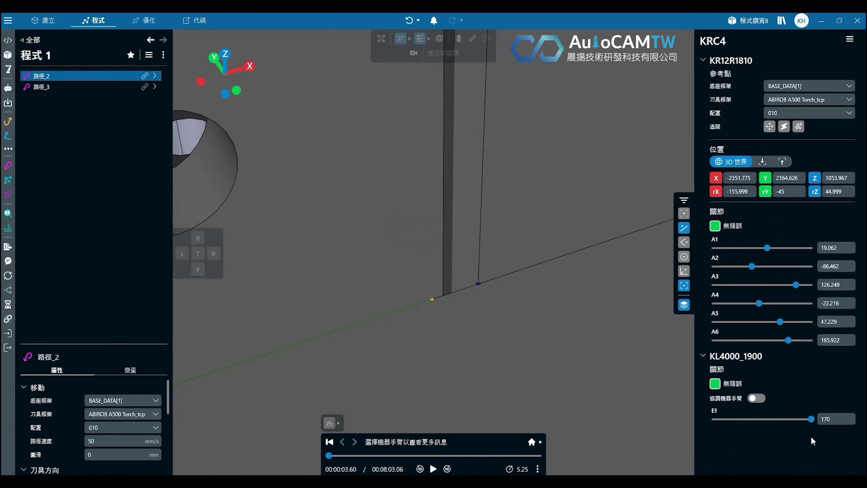
Step: Examine the gap between the two paths and compare the torch positions at 路徑_2's point 20 and 路徑_3's point 1
scroll(461, 283, "down", 8)
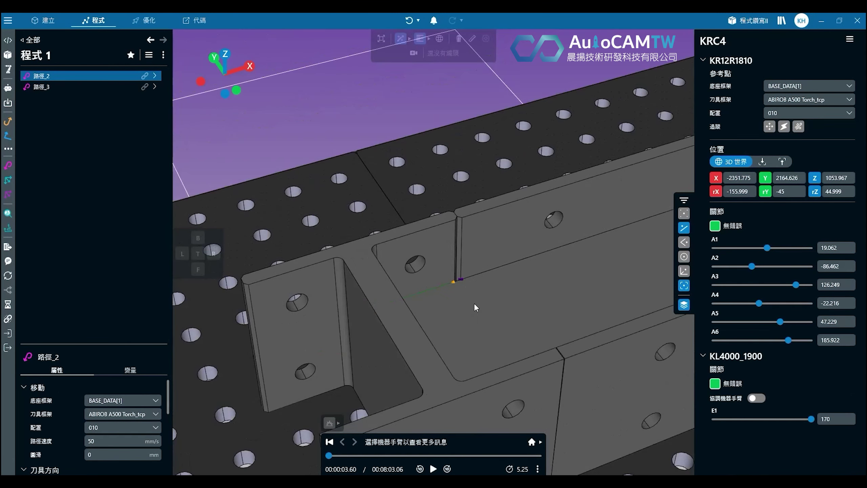
scroll(477, 357, "up", 6)
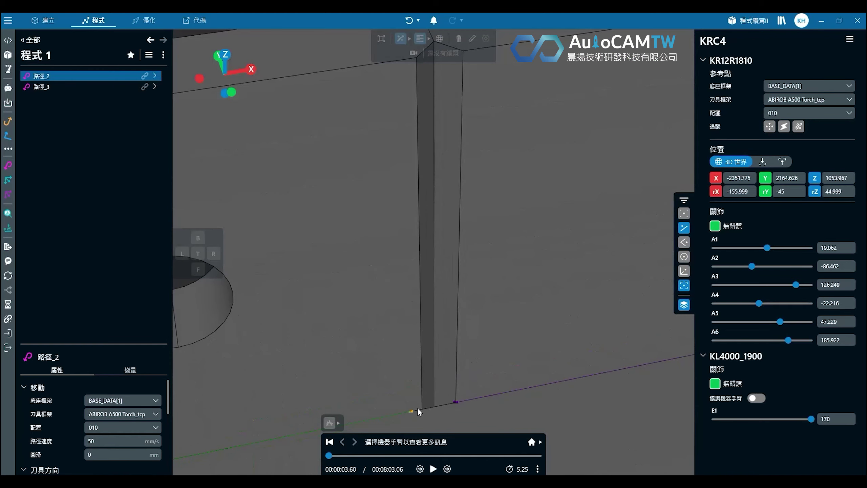
middle_click_drag(457, 400, 457, 246)
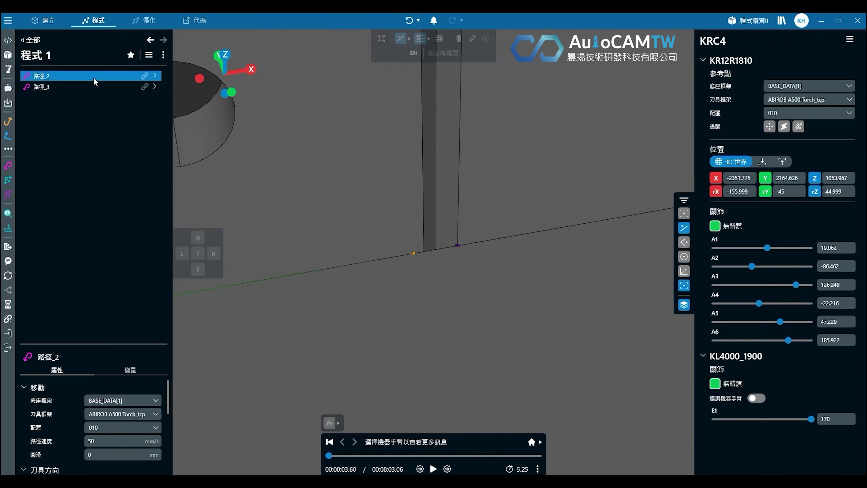
left_click(156, 77)
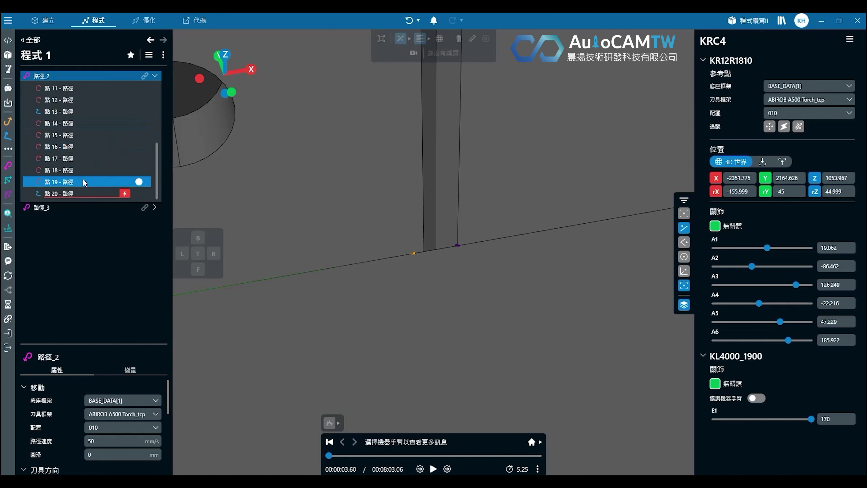
left_click(82, 193)
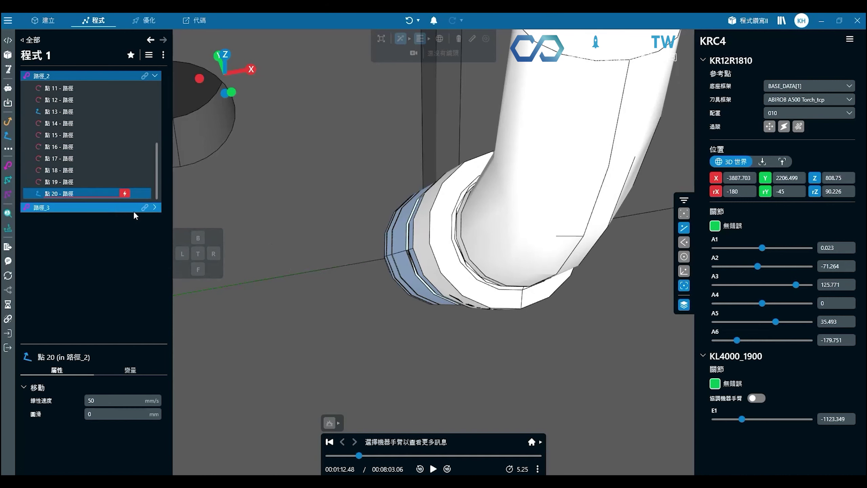
left_click(156, 208)
left_click(121, 224)
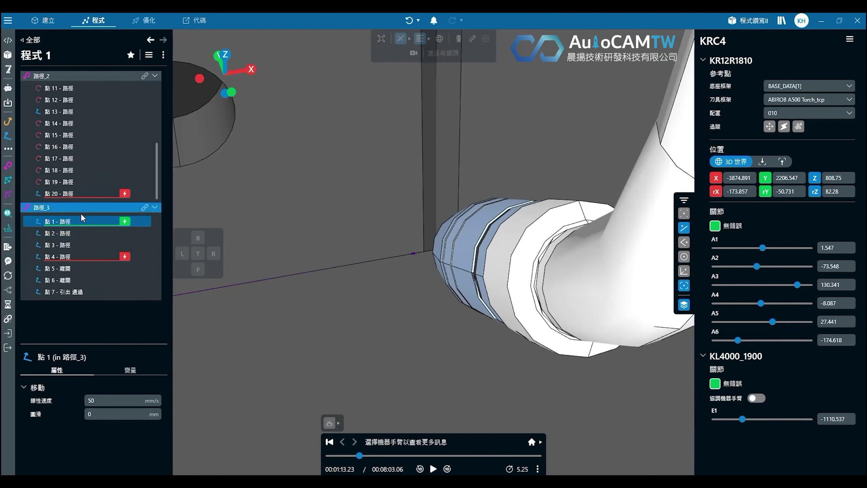
scroll(403, 252, "down", 5)
right_click_drag(409, 253, 461, 279)
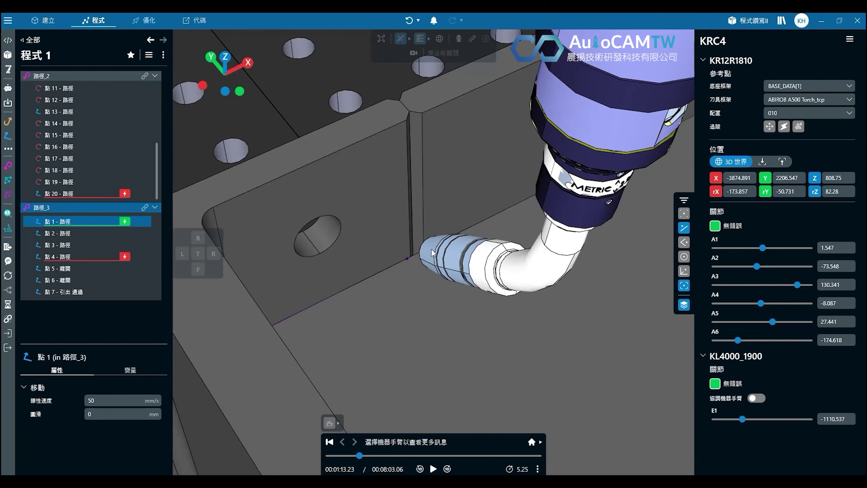
scroll(449, 237, "down", 5)
right_click_drag(449, 237, 545, 216)
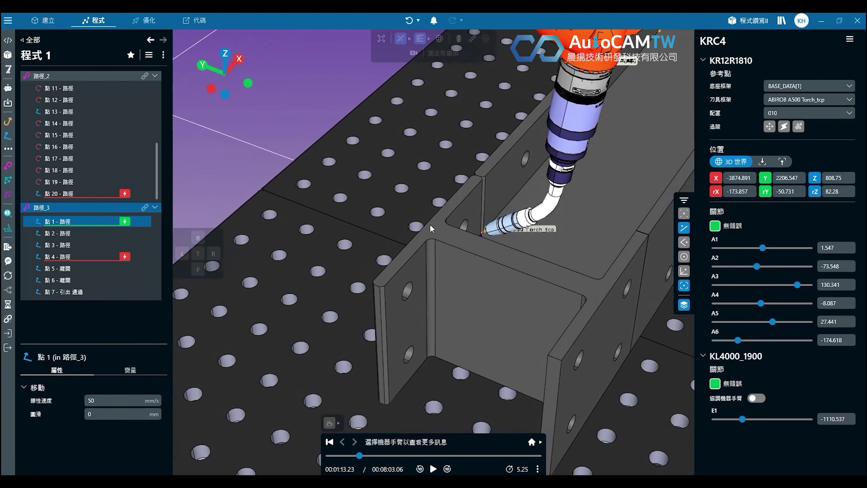
Step: Remove the tool command (移除刀具命令) from point 20, the last point of 路徑_2
left_click(125, 197)
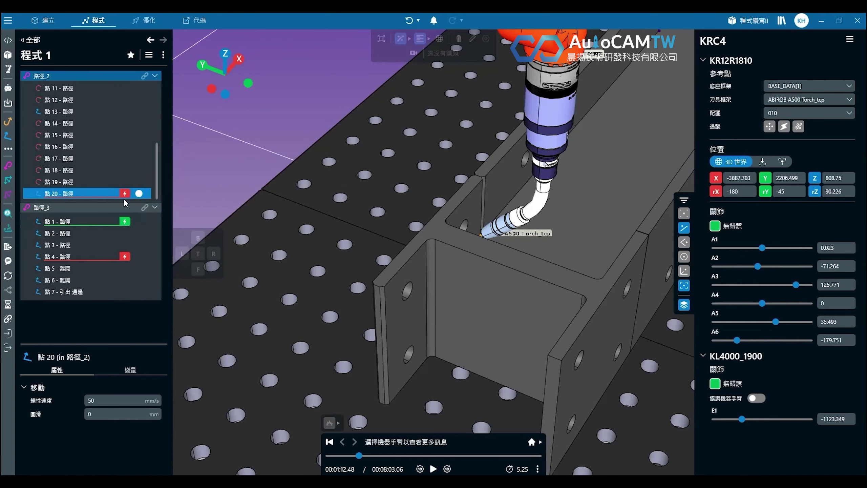
right_click(115, 196)
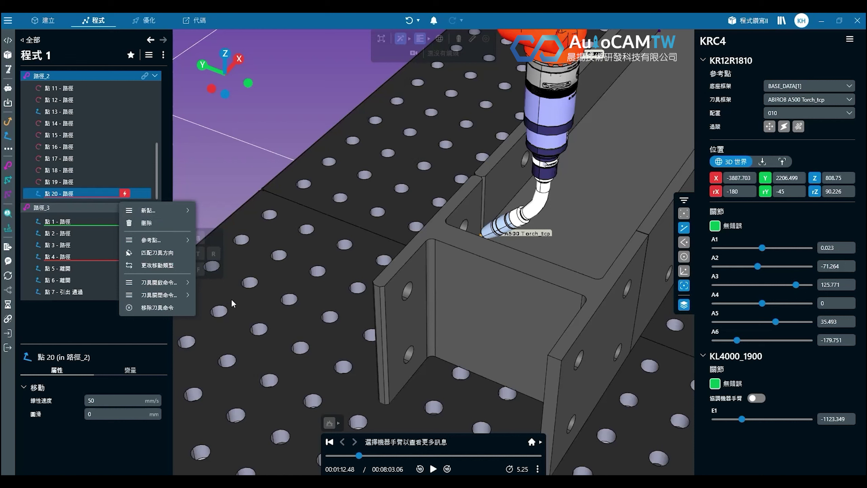
mouse_move(181, 295)
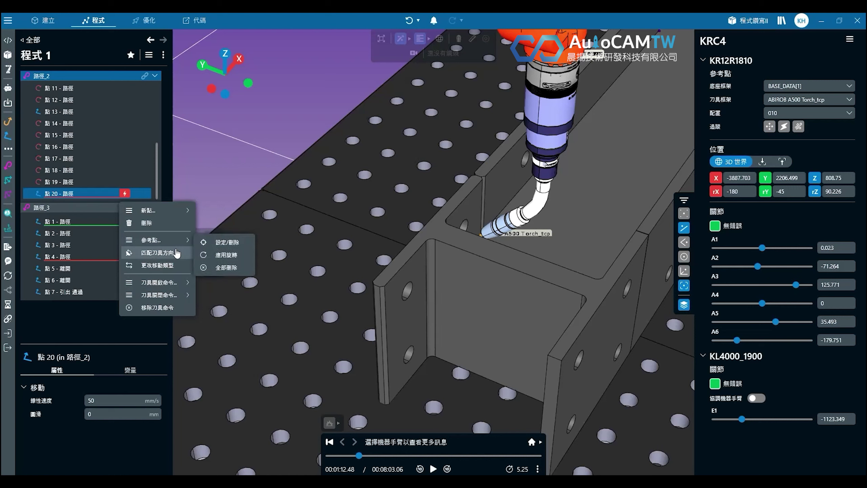
mouse_move(179, 245)
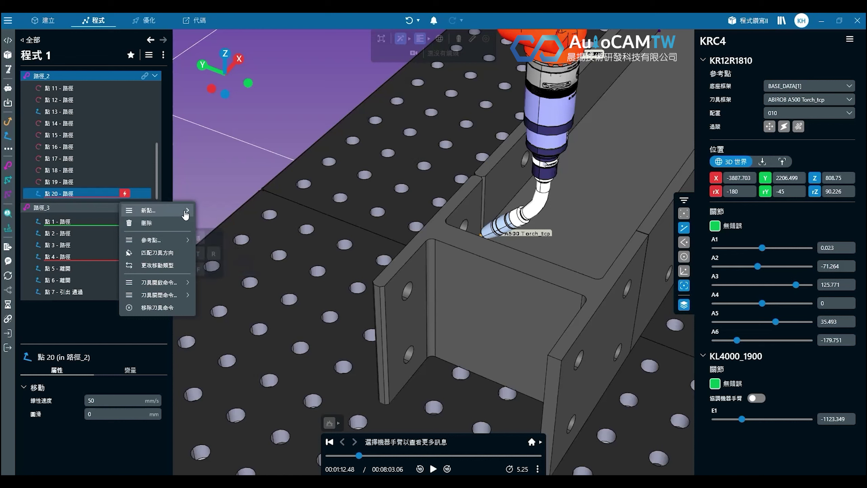
mouse_move(184, 214)
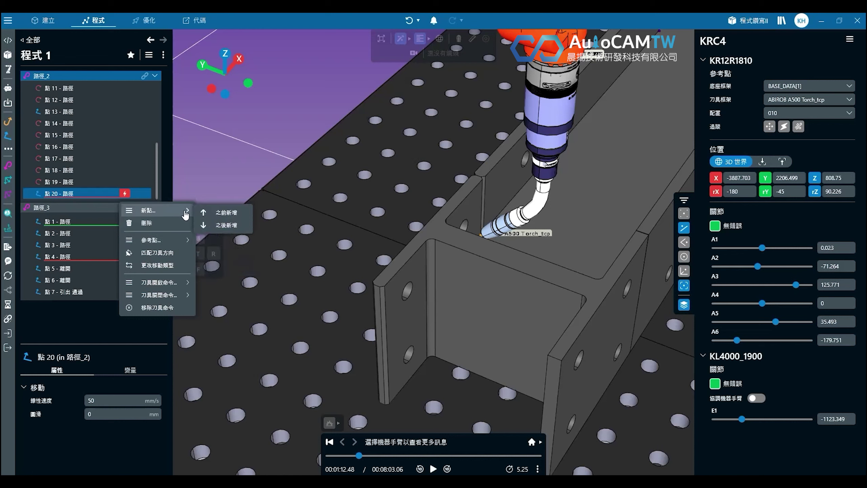
left_click(173, 308)
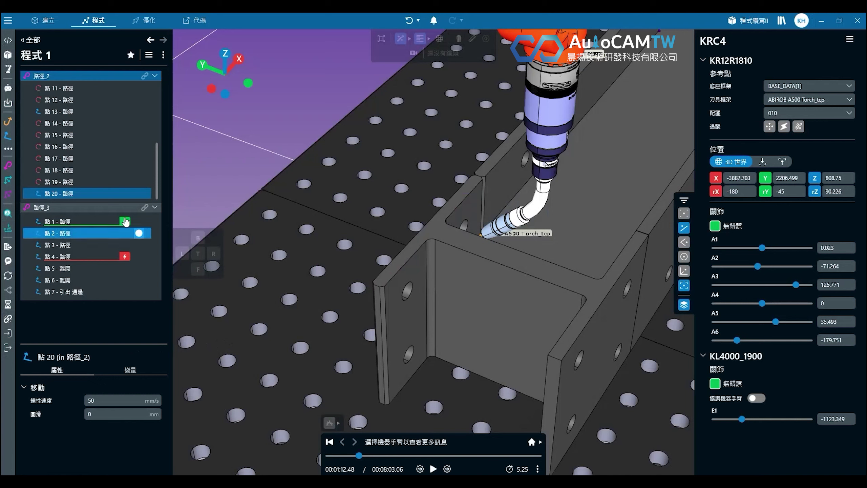
Step: Remove the tool command from point 1 of 路徑_3
left_click(95, 222)
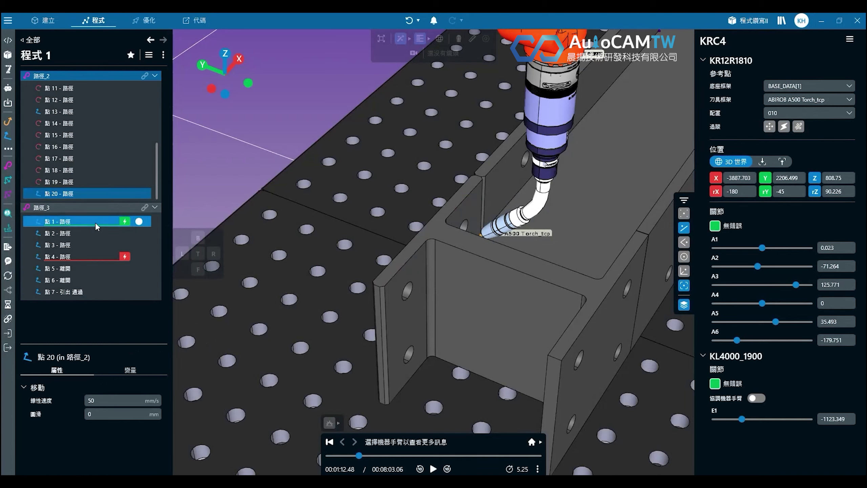
right_click(95, 222)
left_click(136, 333)
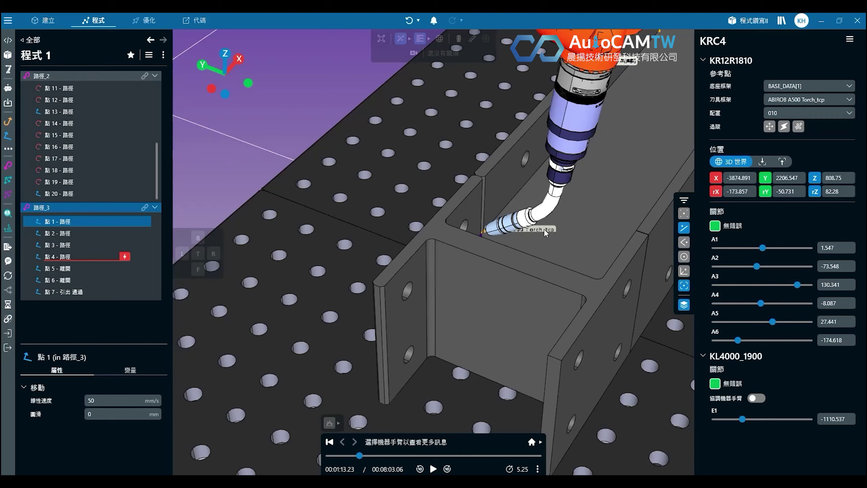
Step: Inspect both path ends along the workpiece and the robot's pose at 路徑_3's point 1 from several sides
middle_click_drag(545, 229, 467, 259)
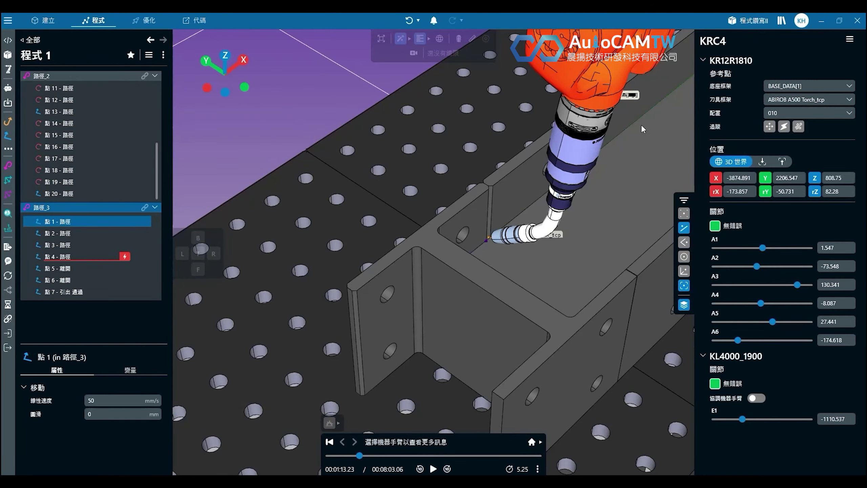
middle_click_drag(643, 120, 433, 363)
middle_click_drag(630, 196, 304, 394)
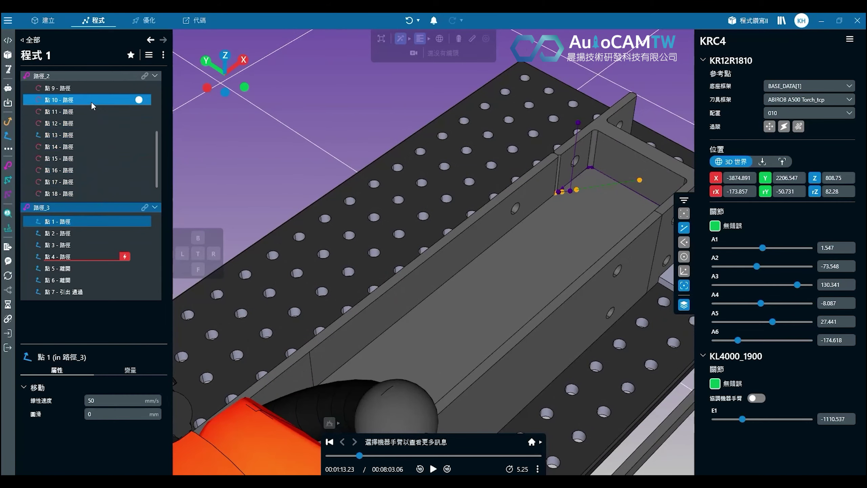
scroll(519, 220, "down", 5)
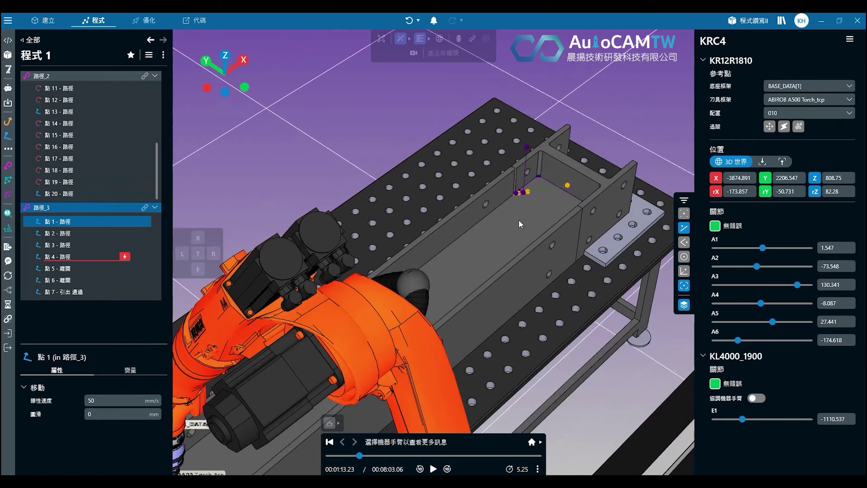
middle_click_drag(364, 344, 713, 254)
middle_click_drag(432, 299, 257, 276)
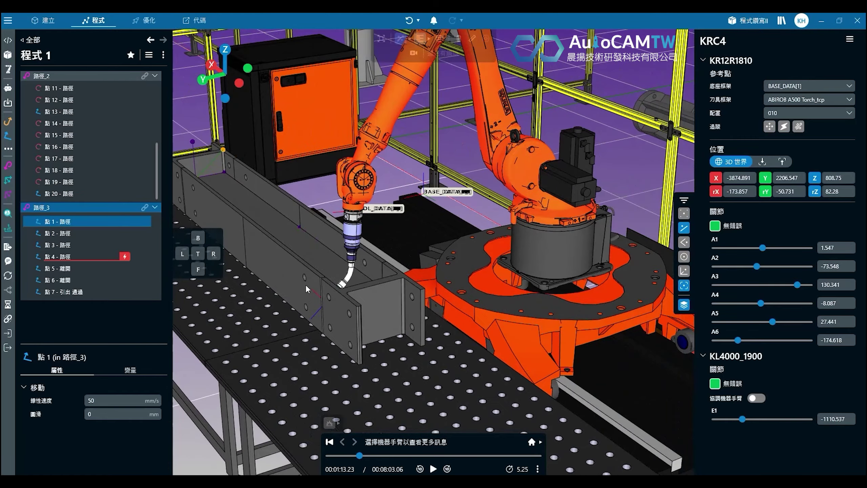
middle_click_drag(361, 318, 495, 396)
middle_click_drag(457, 339, 502, 307)
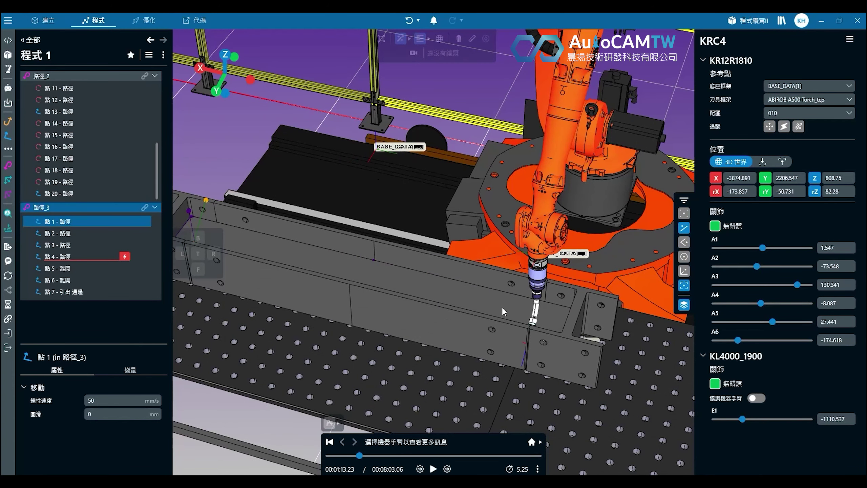
Step: Look over the welding table with the small workpieces and the fenced cells between it and the long workpiece's station
scroll(438, 206, "down", 10)
middle_click_drag(403, 209, 494, 299)
scroll(494, 299, "up", 3)
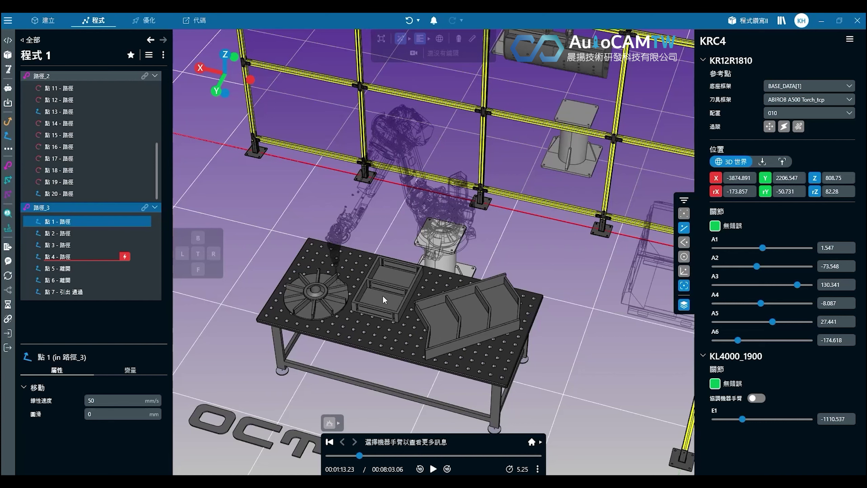
middle_click_drag(646, 324, 317, 245)
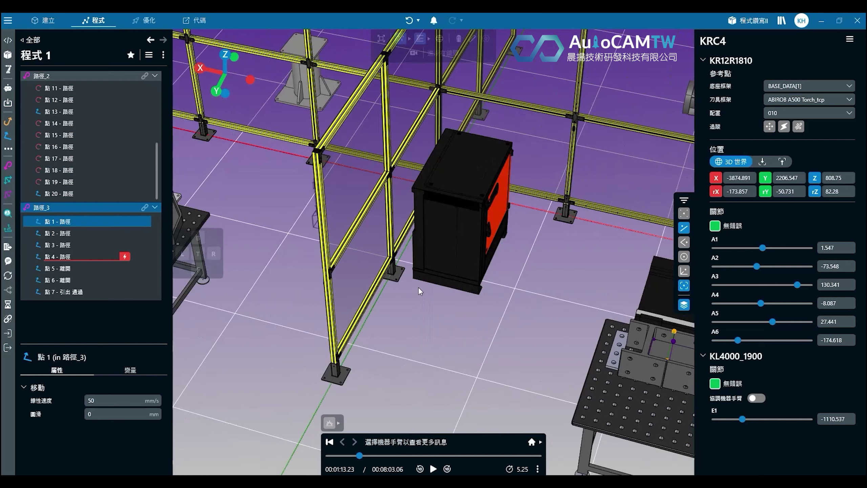
mouse_move(509, 318)
middle_mouse_down()
mouse_move(353, 231)
mouse_move(321, 228)
middle_mouse_up()
scroll(600, 306, "up", 2)
middle_click_drag(600, 306, 465, 273)
scroll(484, 282, "down", 5)
middle_click_drag(355, 206, 475, 312)
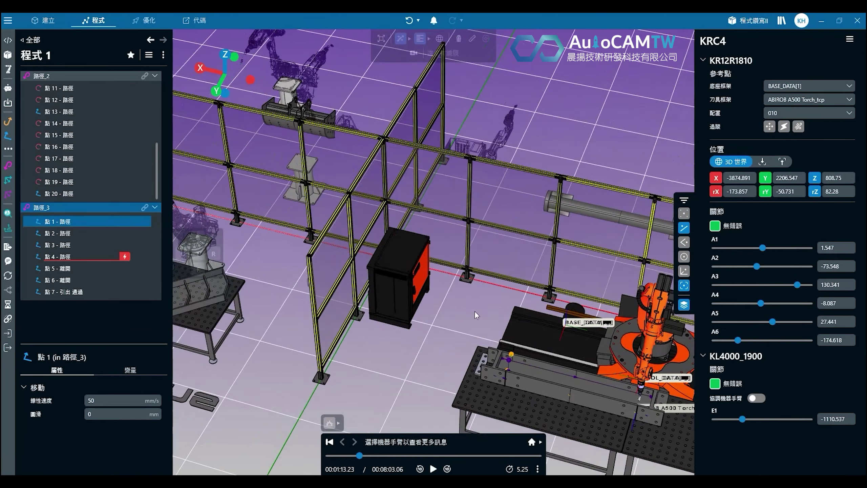
middle_click_drag(329, 247, 495, 324)
middle_click_drag(439, 303, 670, 397)
Step: Switch to the build workspace (建立) and examine the long tube workpiece and the yellow rail-mounted robot beside it
left_click(53, 25)
middle_click_drag(525, 313, 249, 156)
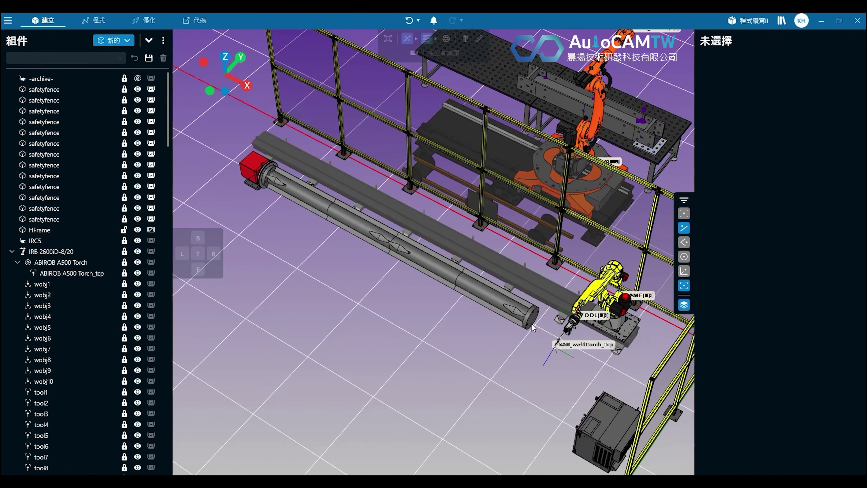
middle_click_drag(520, 325, 382, 267)
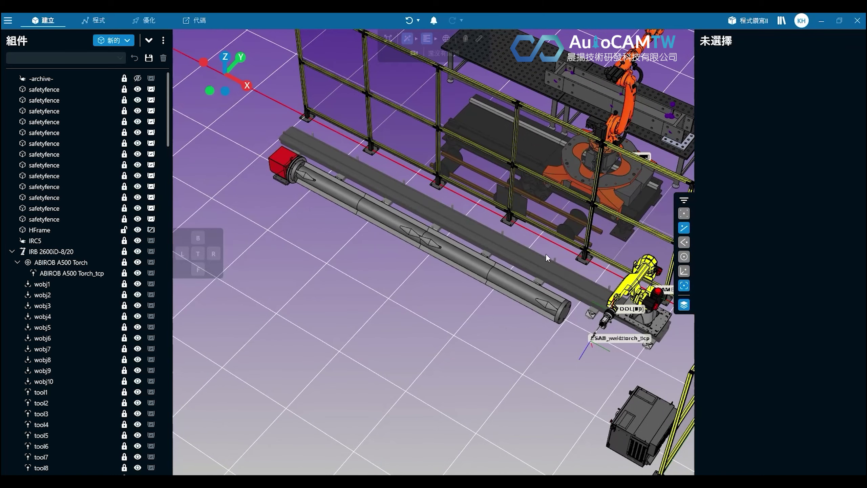
middle_click_drag(569, 332, 537, 306)
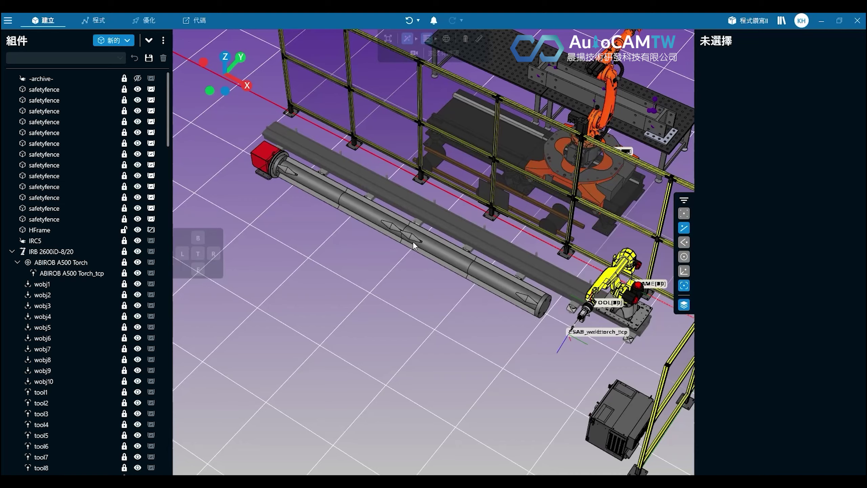
scroll(523, 294, "up", 3)
scroll(543, 284, "up", 2)
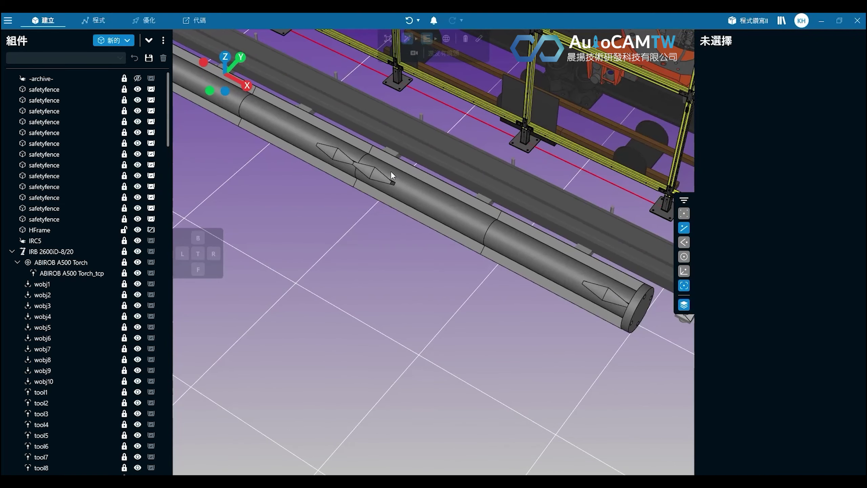
middle_click_drag(556, 272, 470, 269)
scroll(543, 300, "down", 5)
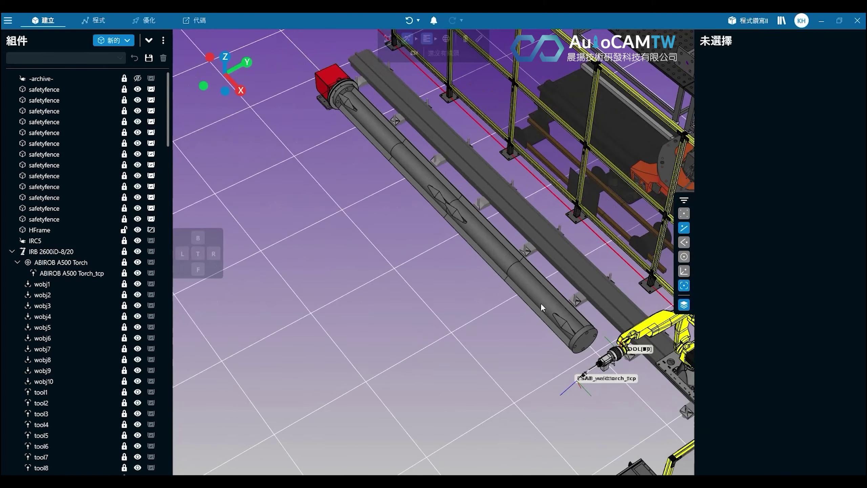
scroll(472, 273, "down", 3)
Step: Examine the bucket workpiece on its positioner and the two blue Yaskawa robots around it from different sides
middle_click_drag(524, 329, 374, 165)
middle_click_drag(560, 359, 464, 281)
scroll(385, 259, "up", 4)
scroll(386, 261, "up", 1)
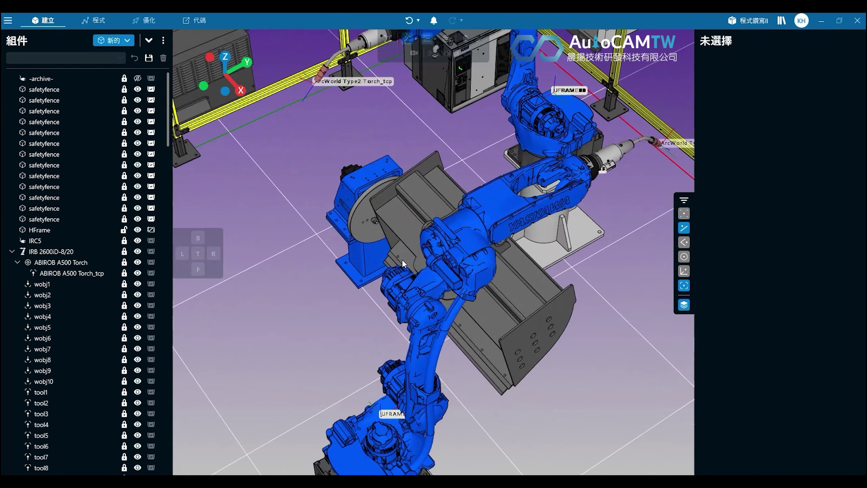
middle_click_drag(412, 271, 464, 285)
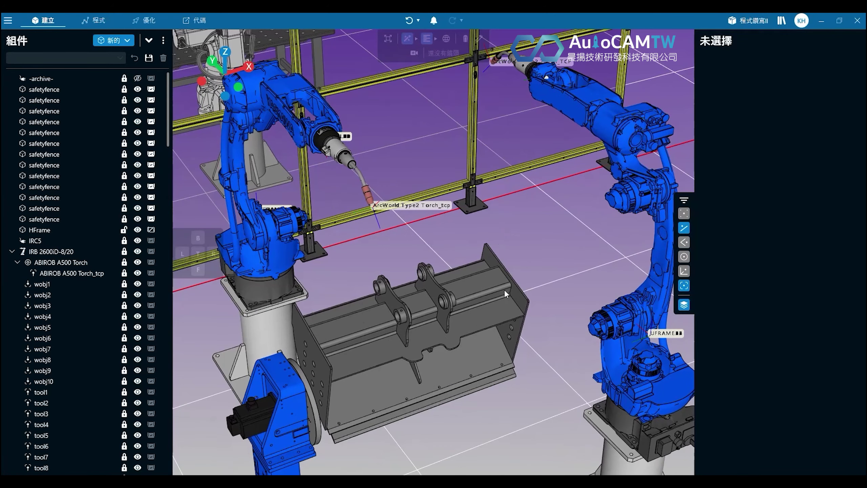